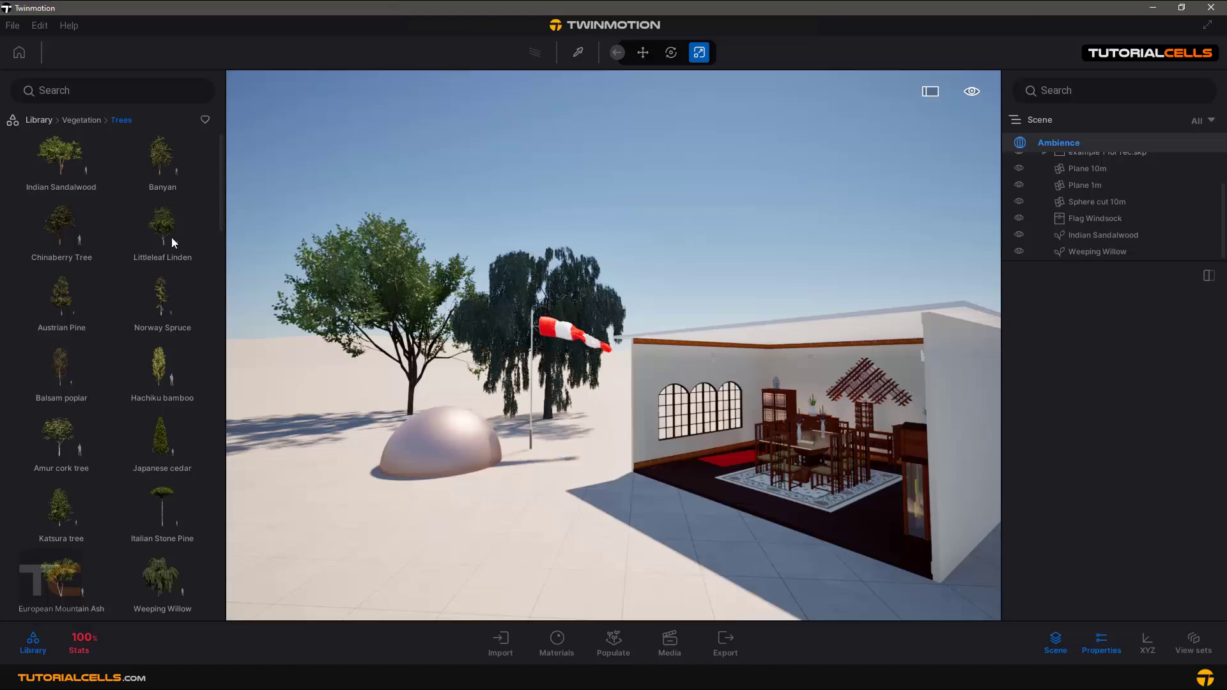
# Return the library to its top-level categories and scroll the scene graph list to the top.
pyautogui.click(37, 121)
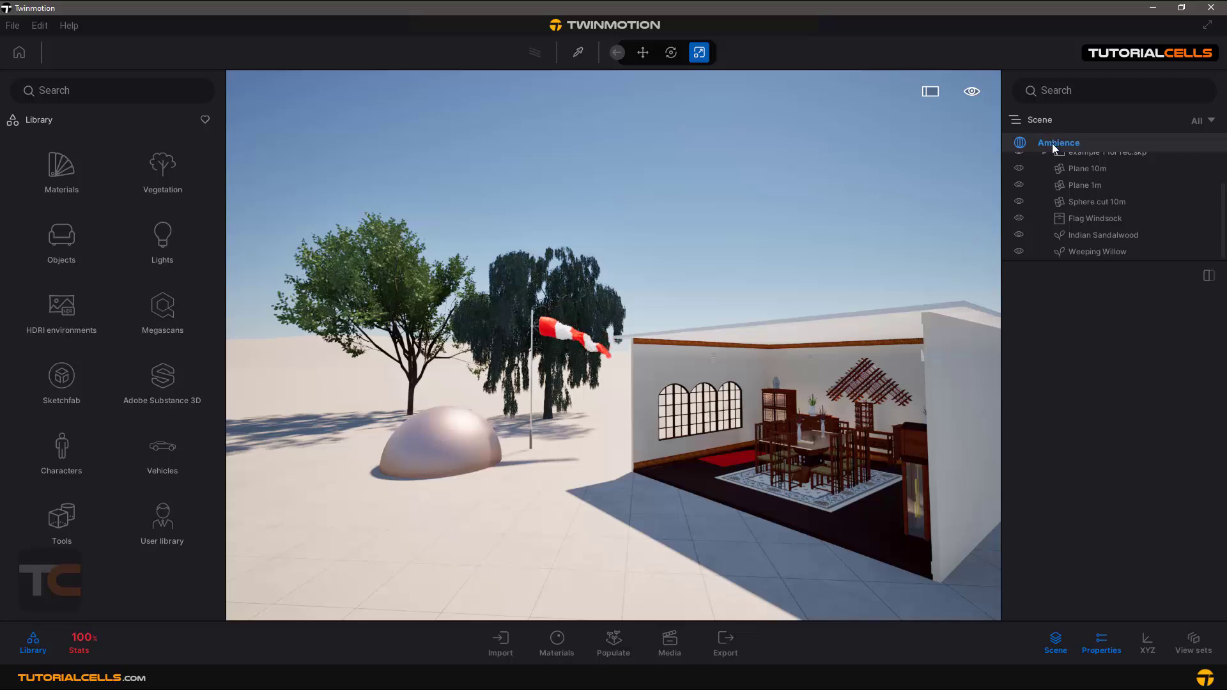
pyautogui.scroll(3, 1090, 203)
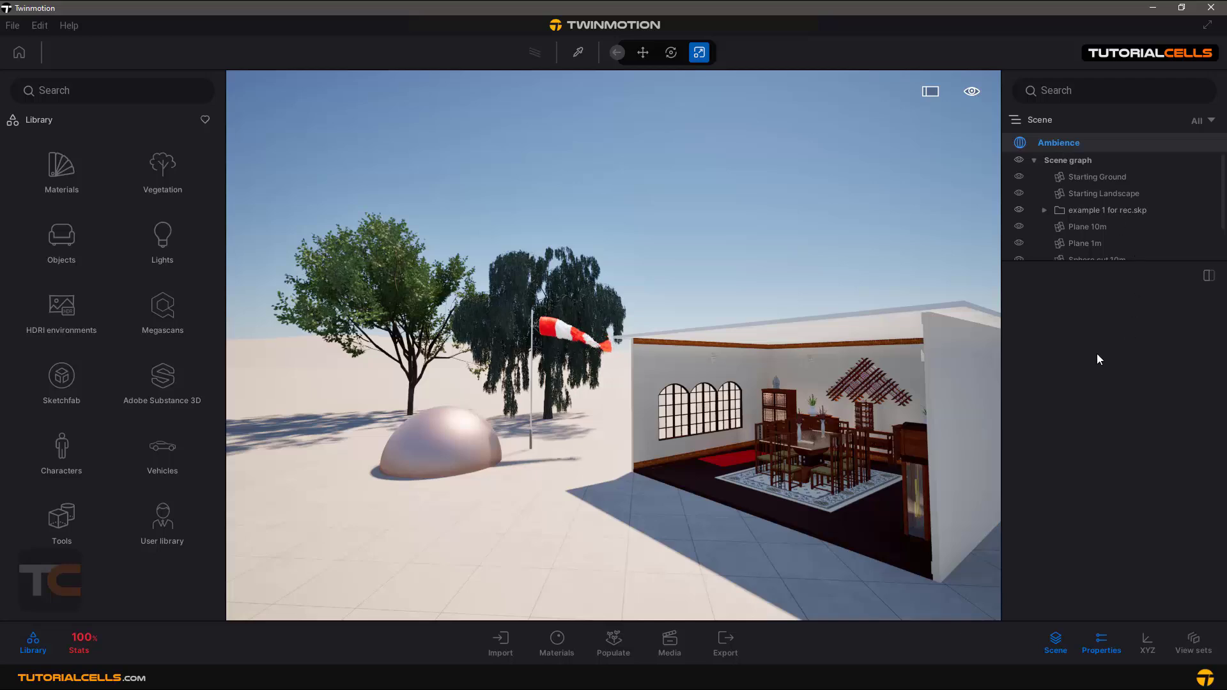
# Open the Ambience environment settings and expand the Natural lighting section.
pyautogui.click(1089, 178)
pyautogui.click(1071, 148)
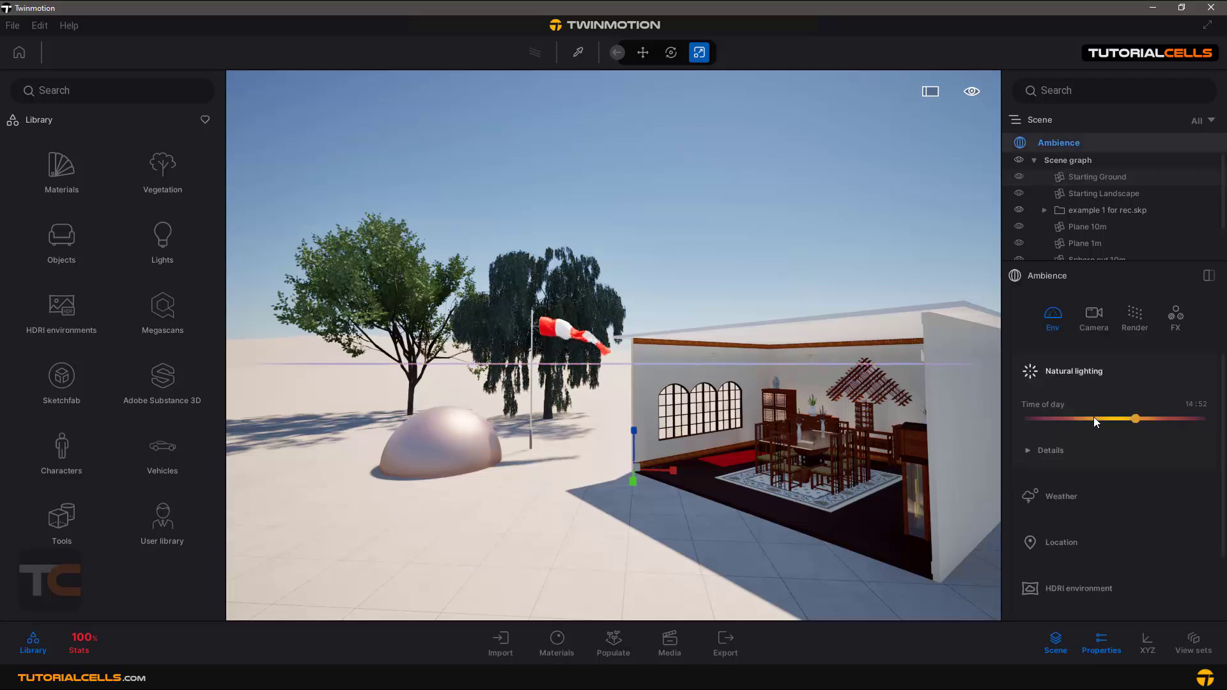
pyautogui.click(1081, 379)
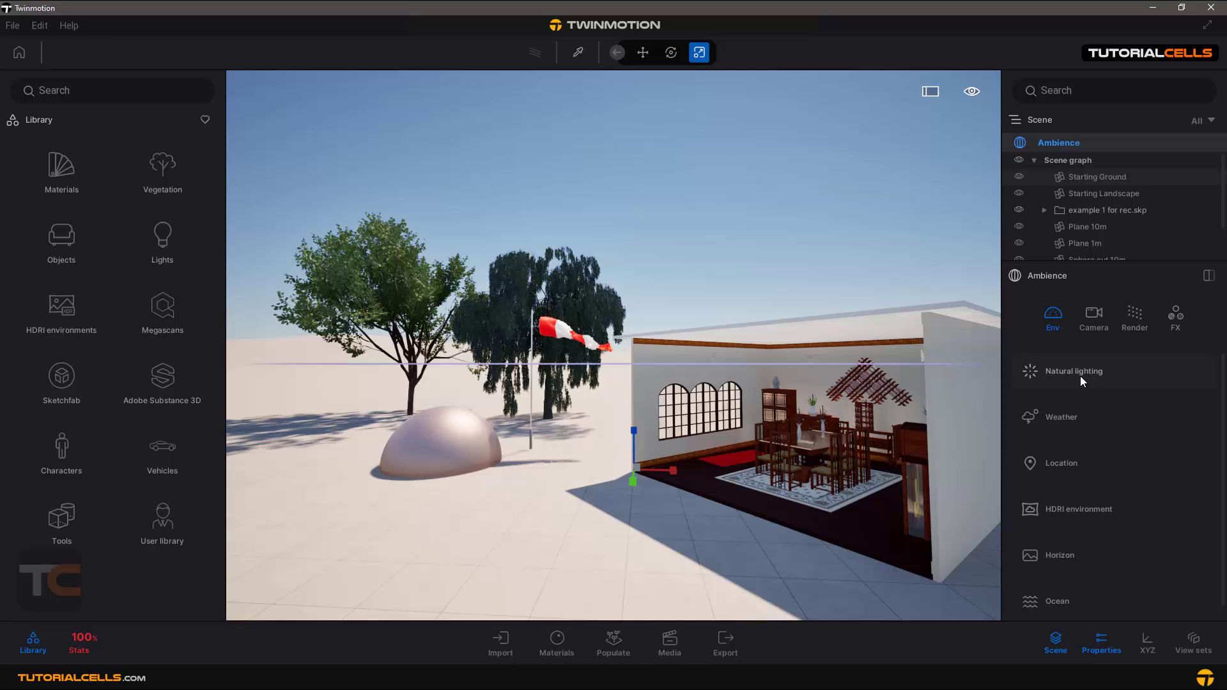
pyautogui.scroll(-1, 1080, 466)
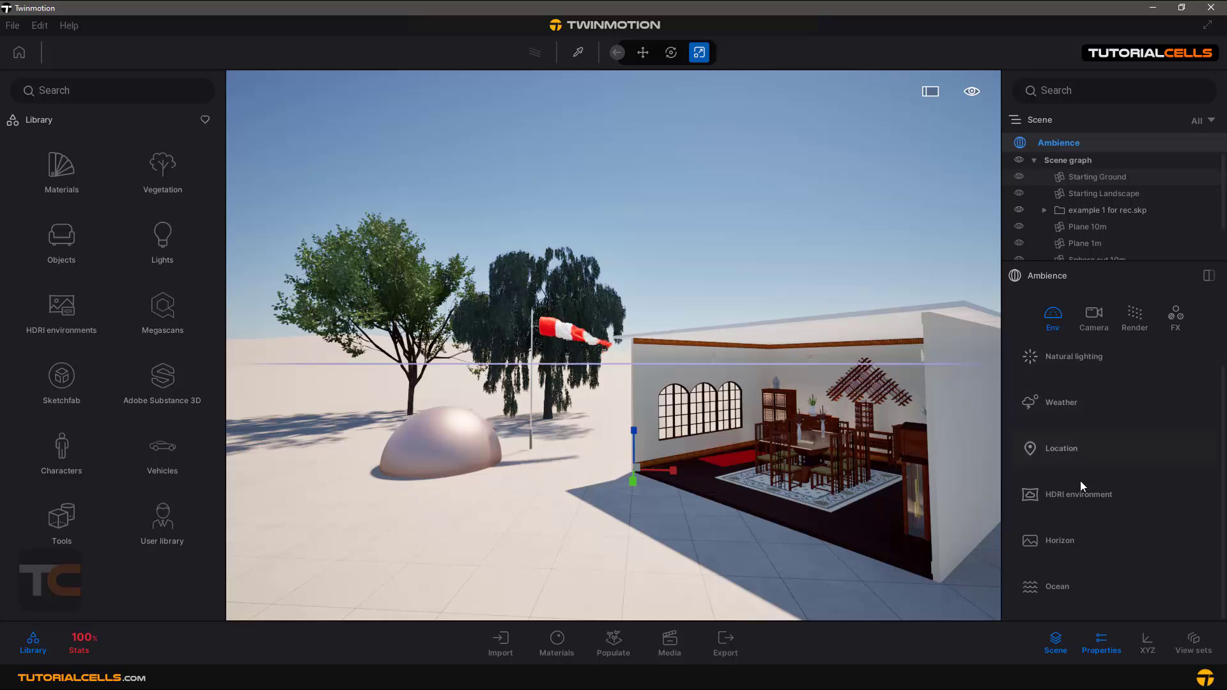
pyautogui.scroll(1, 1093, 466)
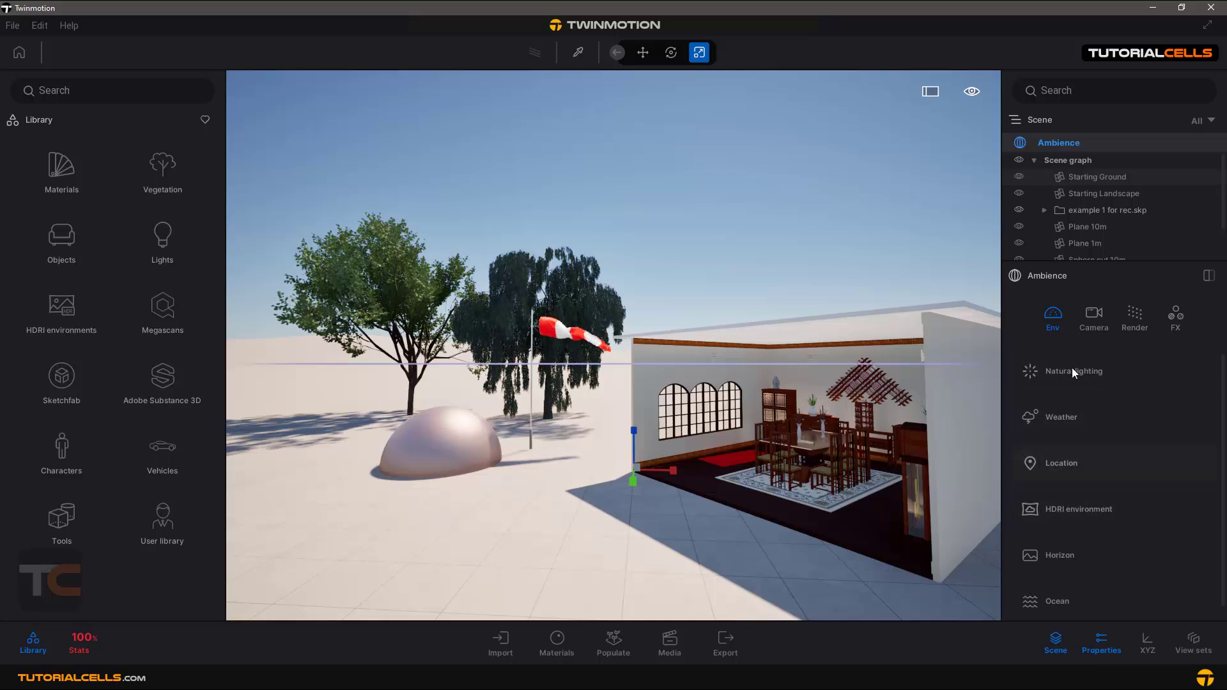
pyautogui.click(1073, 370)
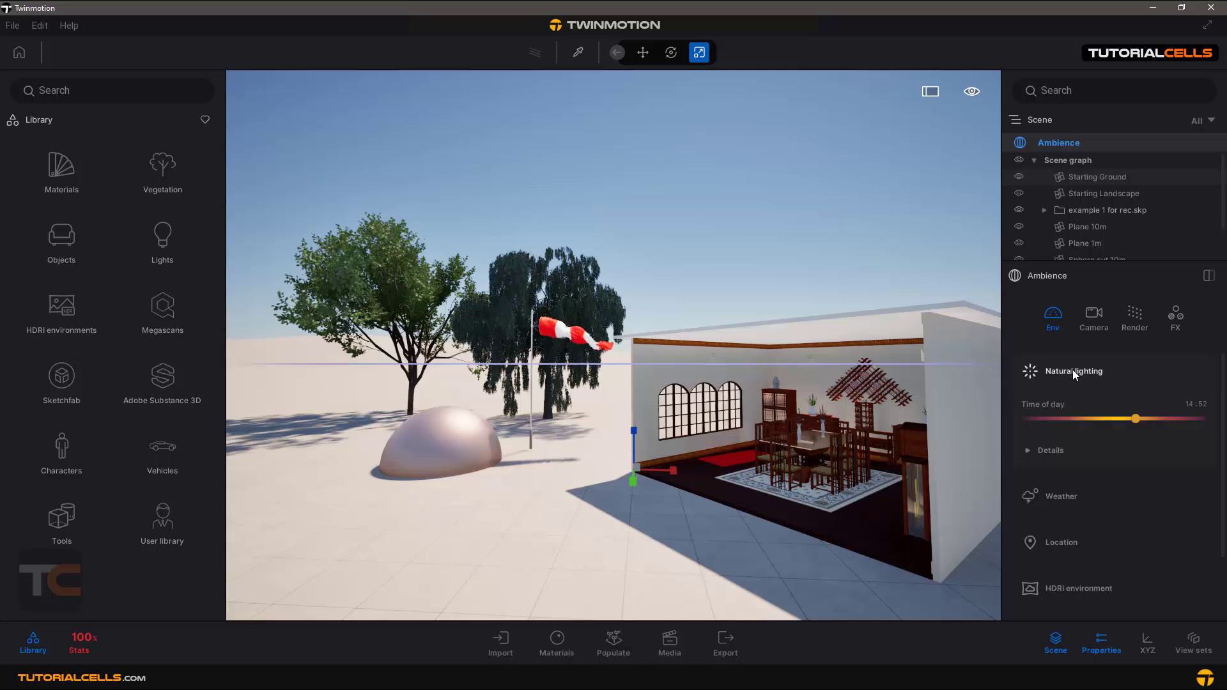
pyautogui.click(1072, 370)
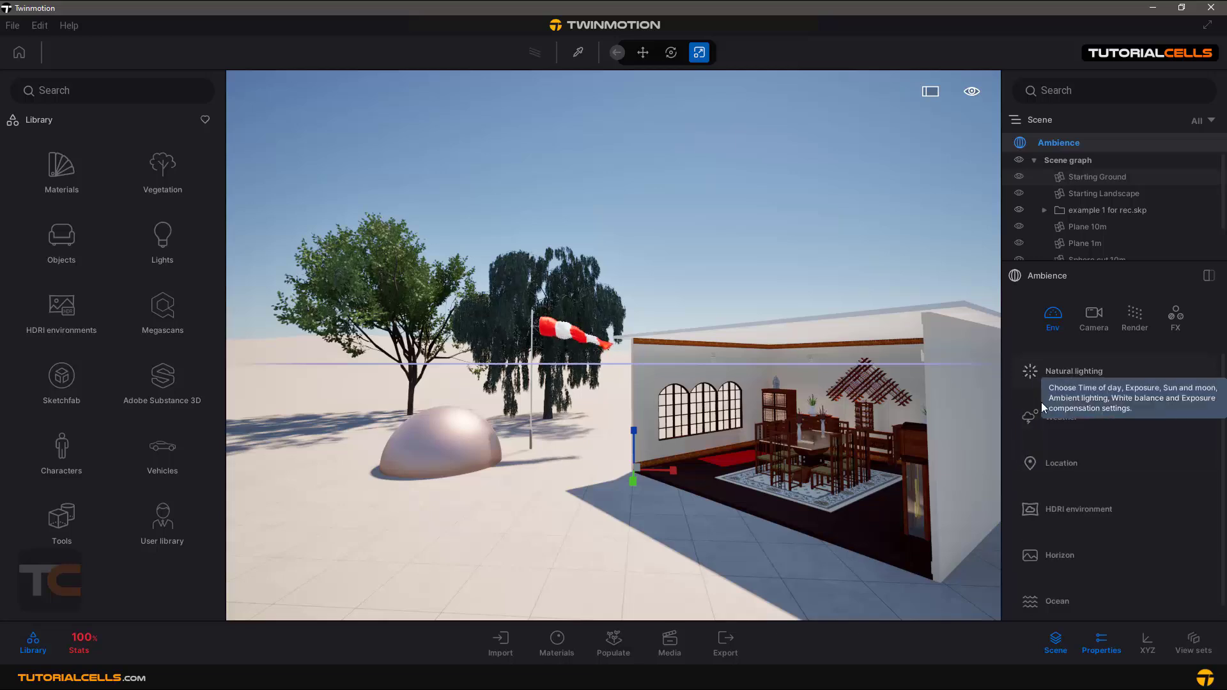
pyautogui.click(1057, 377)
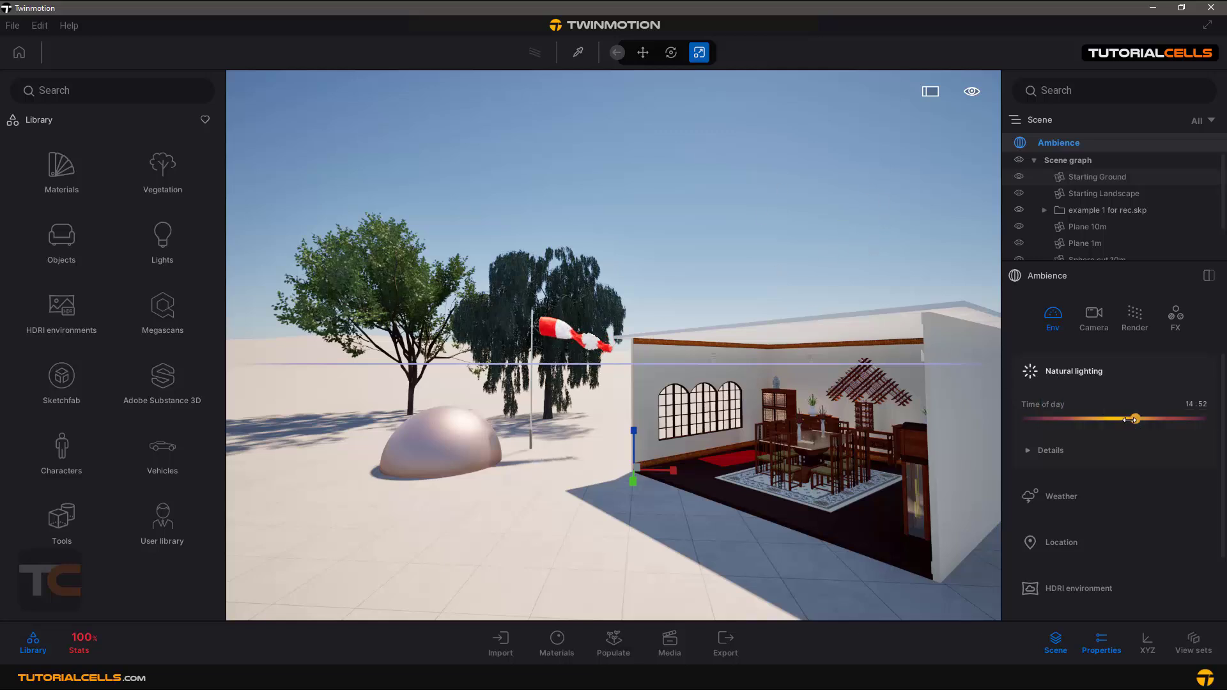
# Try times of day 13:39, 16:01 and 19:04, settling on 14:58.
pyautogui.moveTo(1131, 419); pyautogui.dragTo(1106, 420)
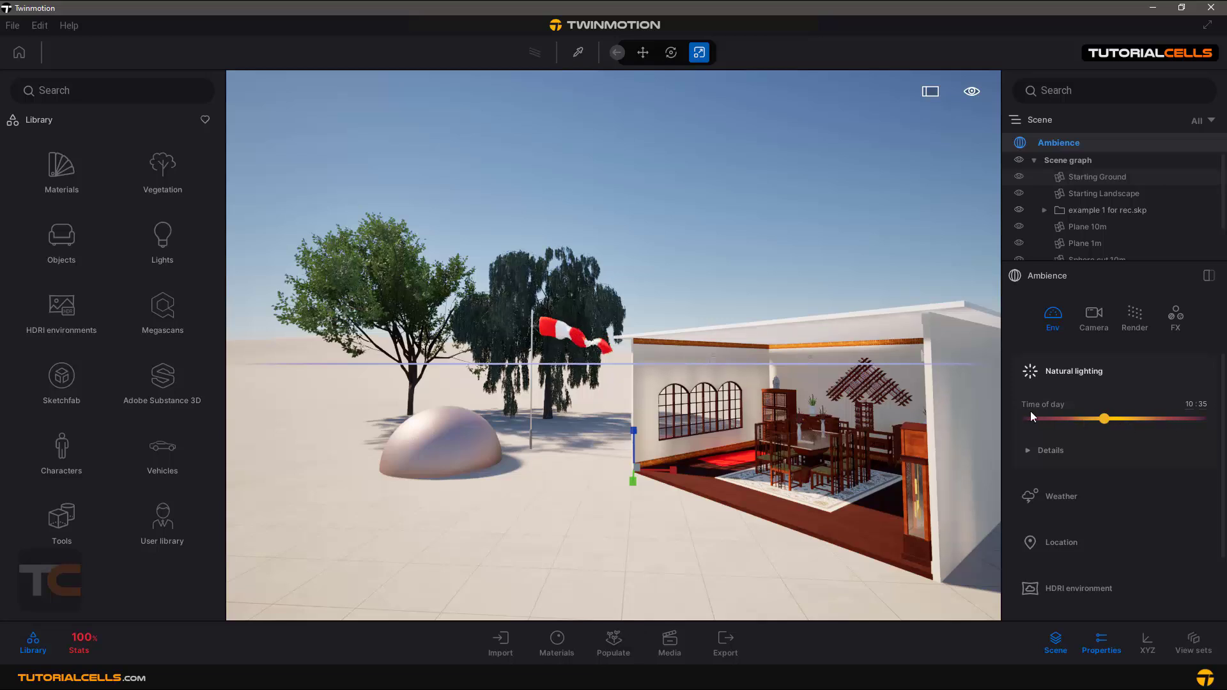
pyautogui.click(1127, 419)
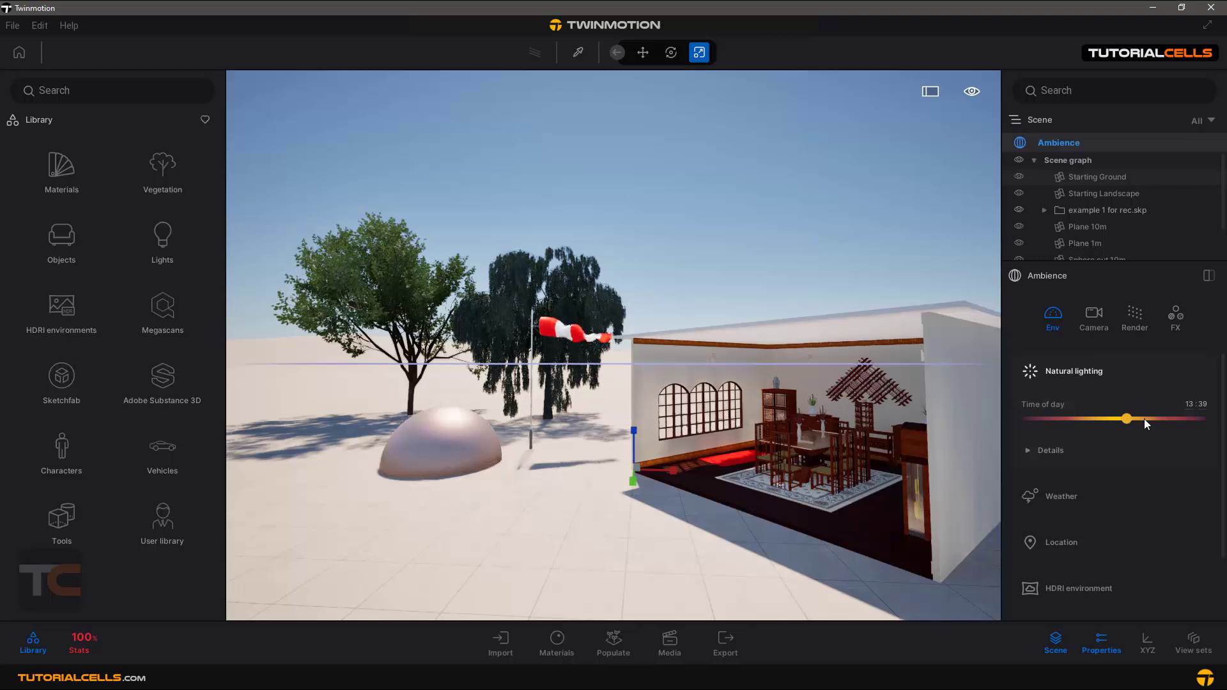
pyautogui.click(1145, 419)
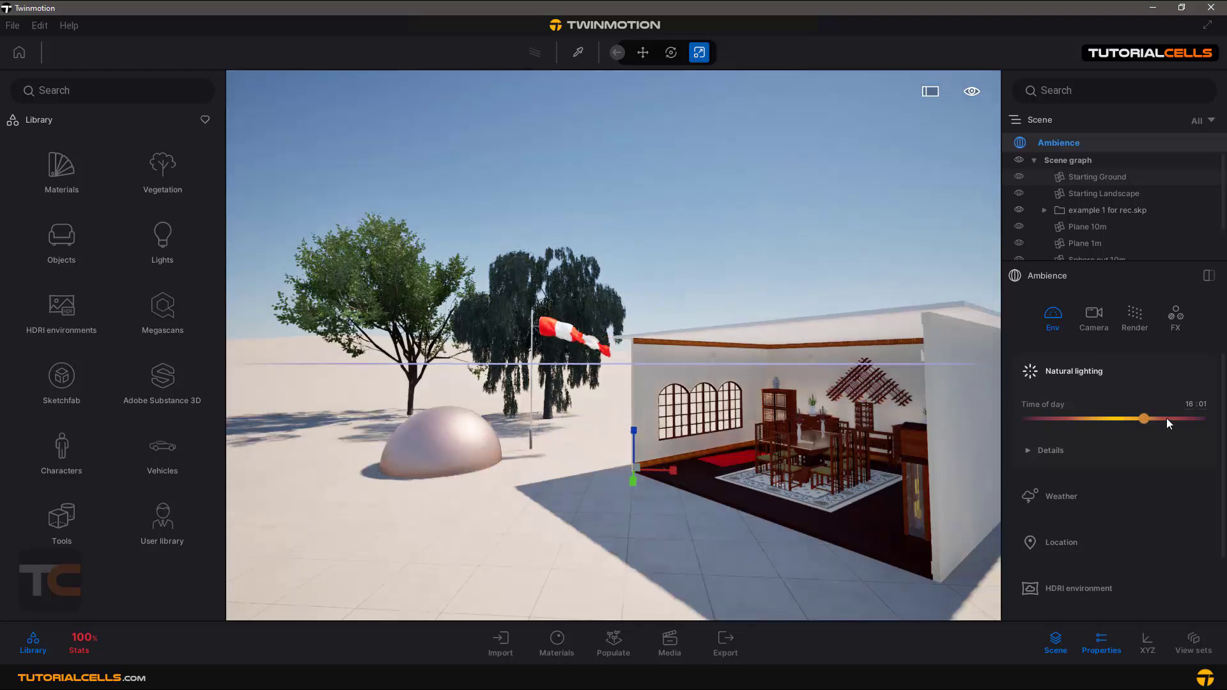
pyautogui.click(1167, 419)
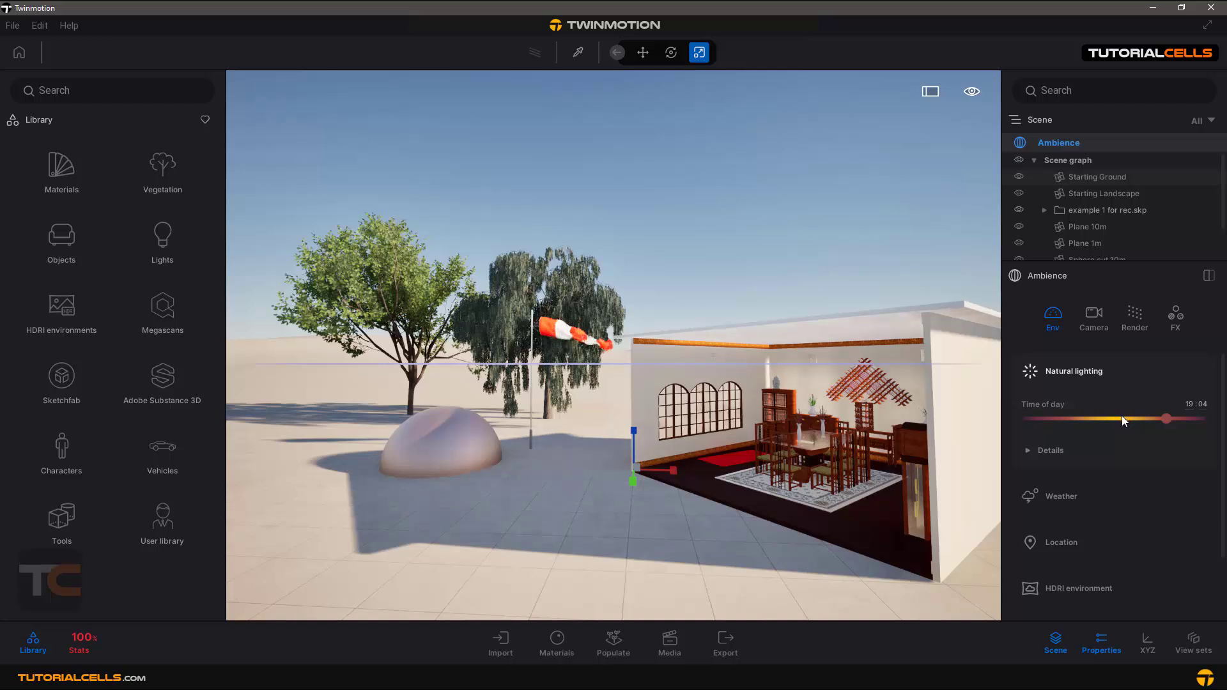
pyautogui.click(1136, 416)
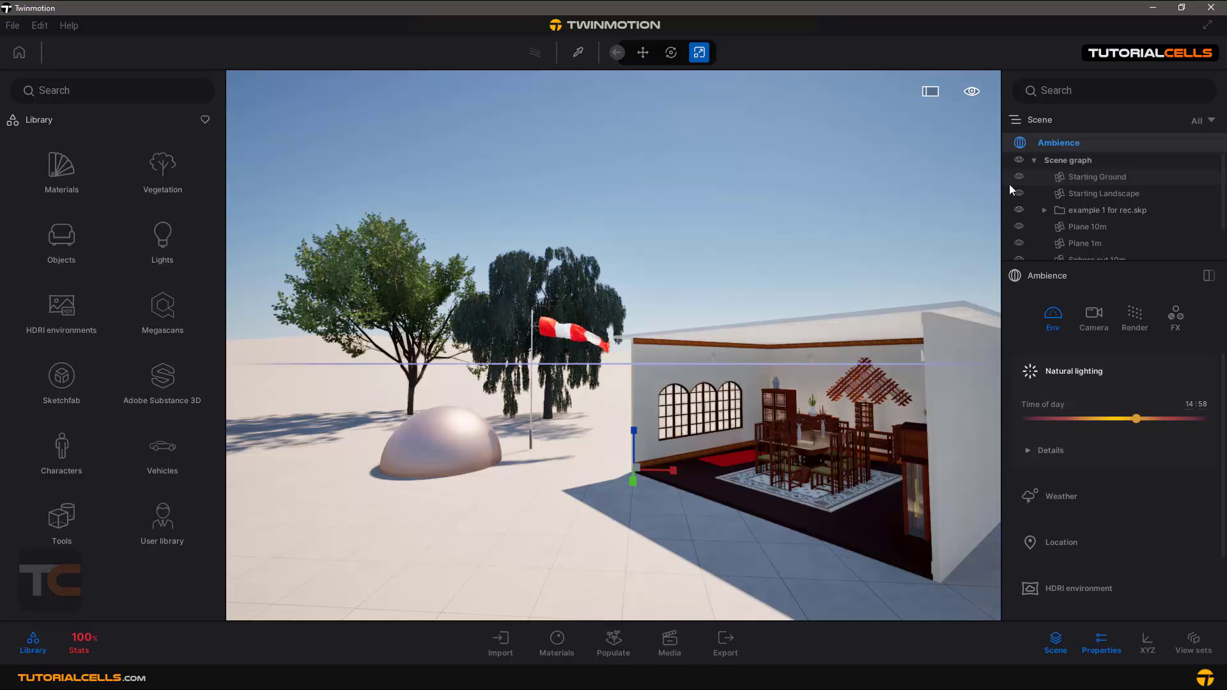
pyautogui.moveTo(972, 92)
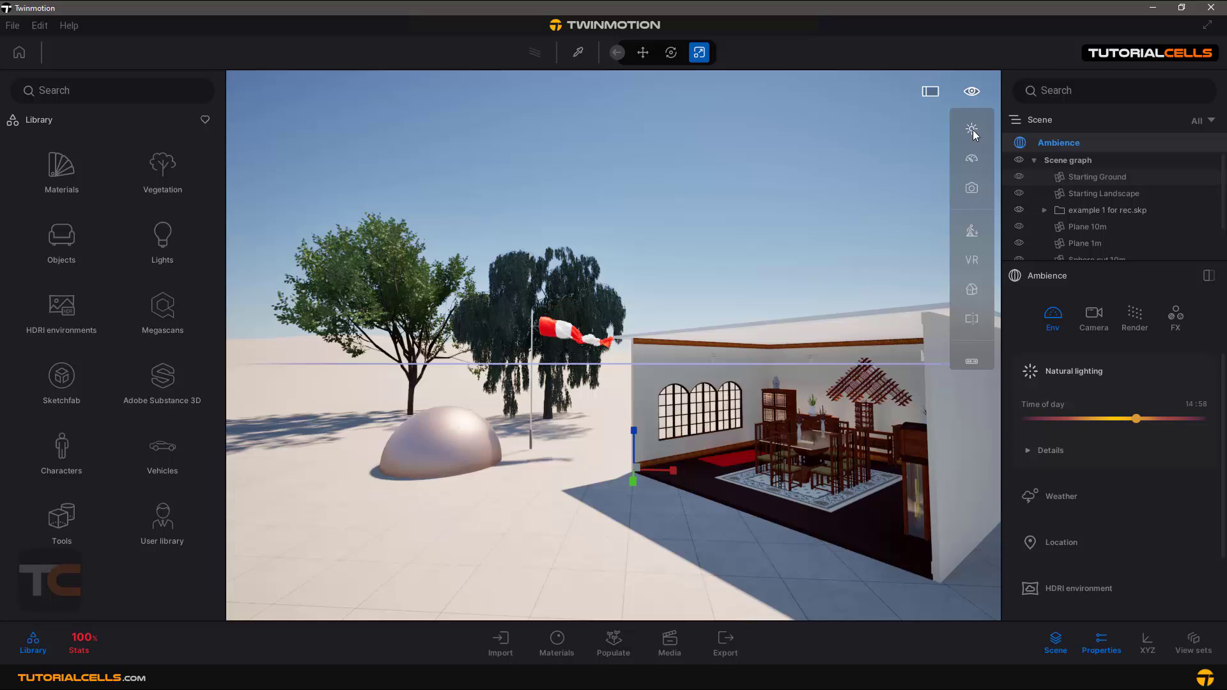
pyautogui.moveTo(974, 132)
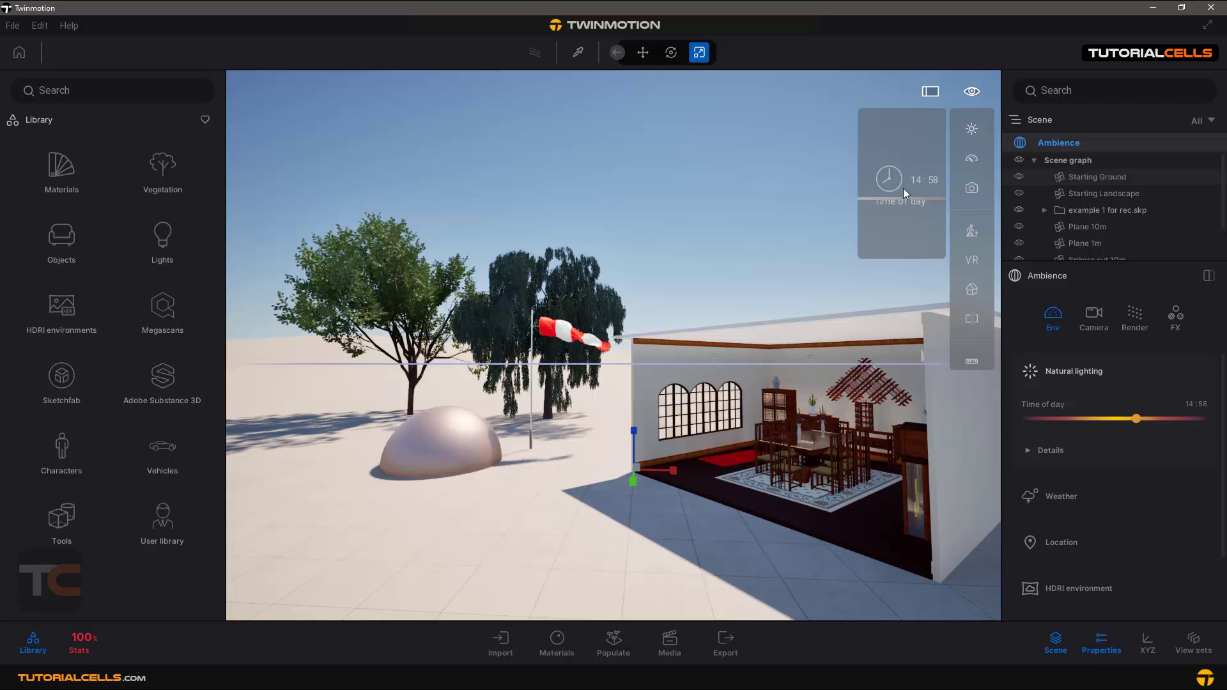
# Show the natural lighting details and set the sun intensity to 72826.
pyautogui.click(1047, 451)
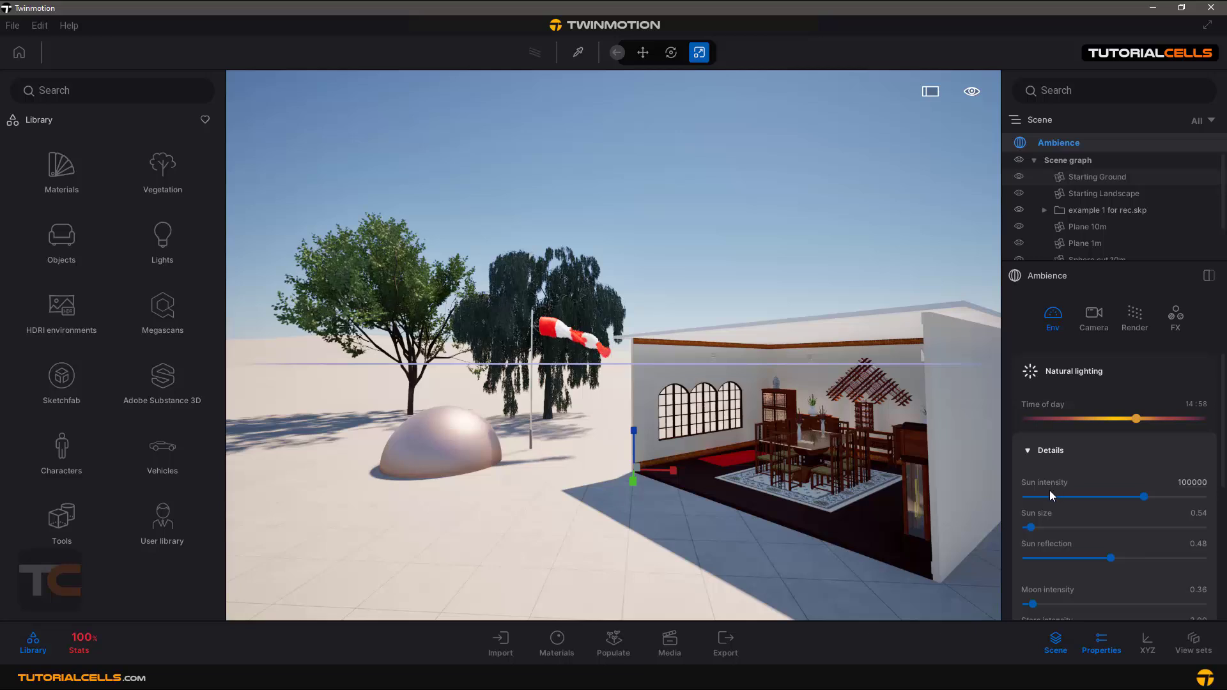
pyautogui.moveTo(1143, 496); pyautogui.dragTo(1171, 496)
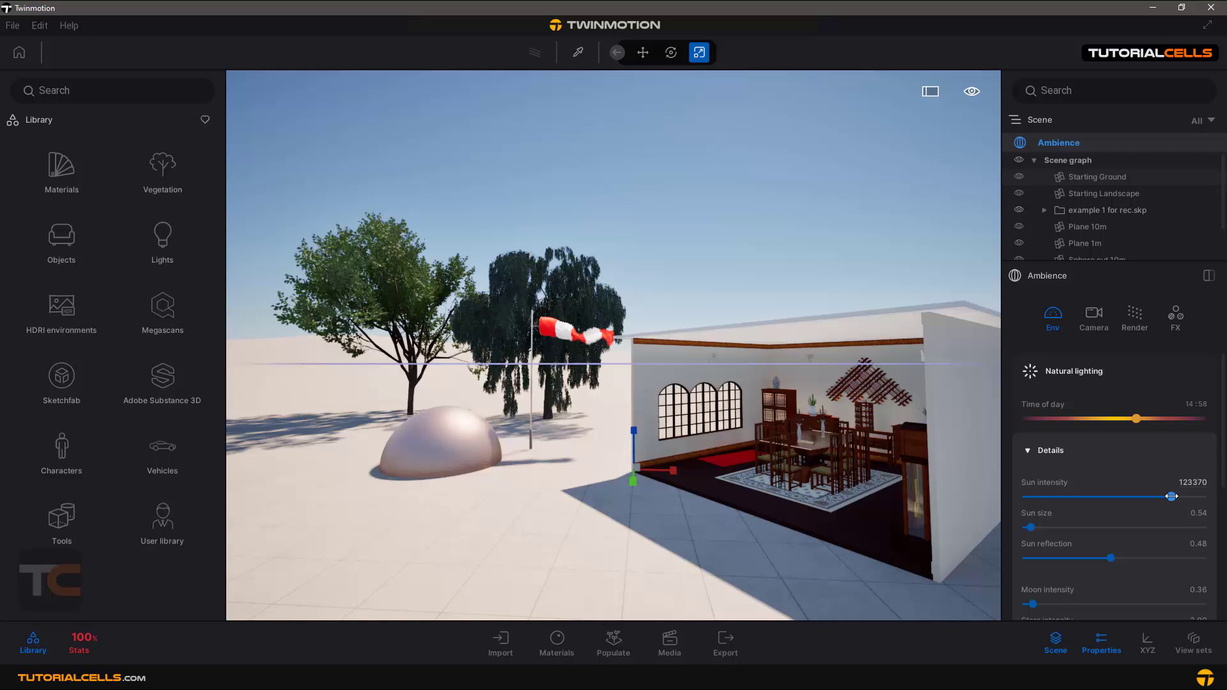
pyautogui.click(1113, 497)
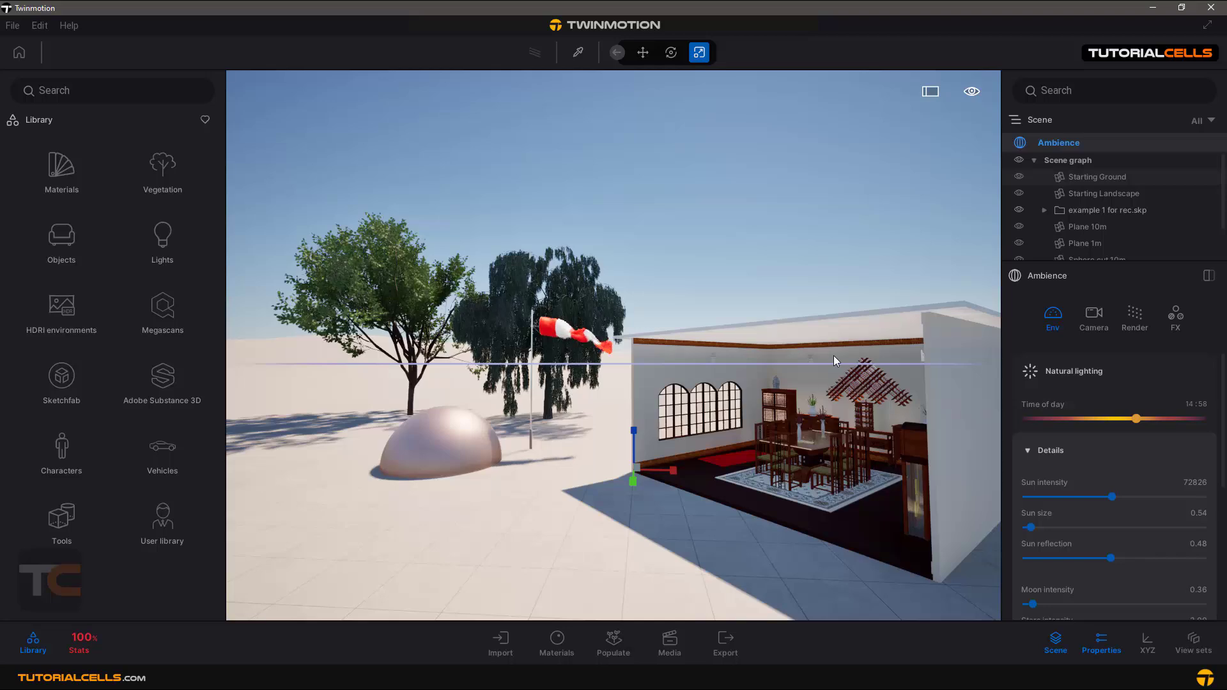
# Resize the sun to 2.61 after trying 4.42, tilting the view to check it.
pyautogui.moveTo(830, 343); pyautogui.dragTo(814, 438)
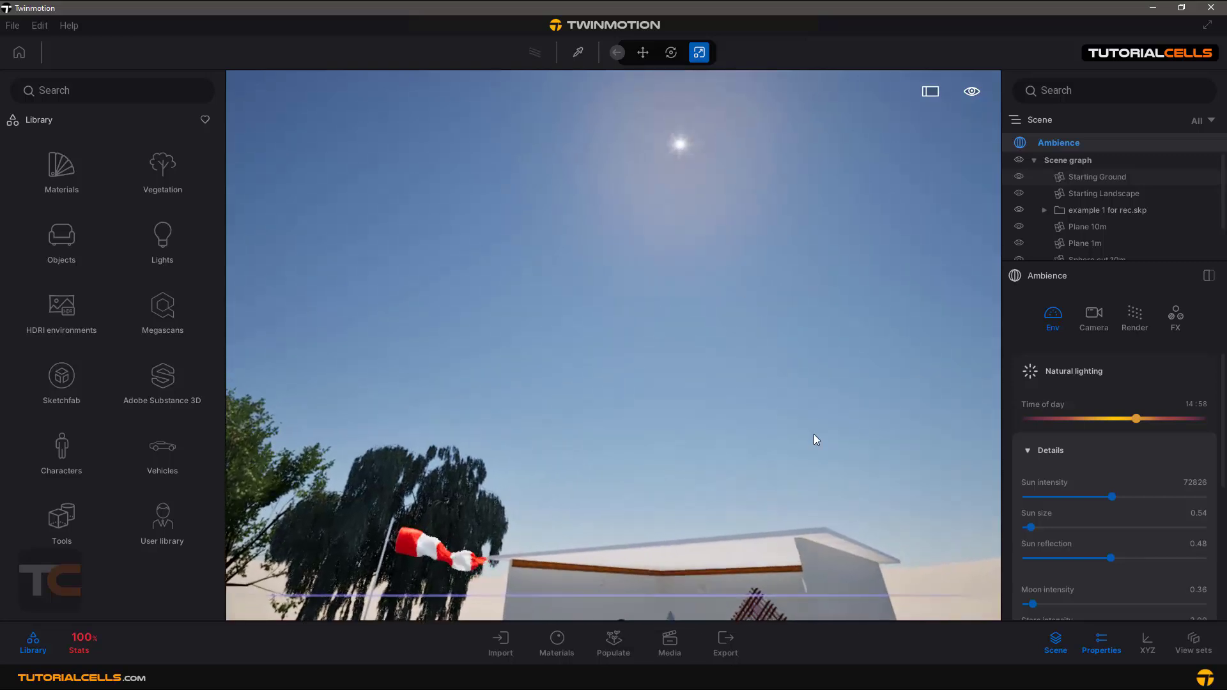
pyautogui.moveTo(1031, 519); pyautogui.dragTo(1065, 525)
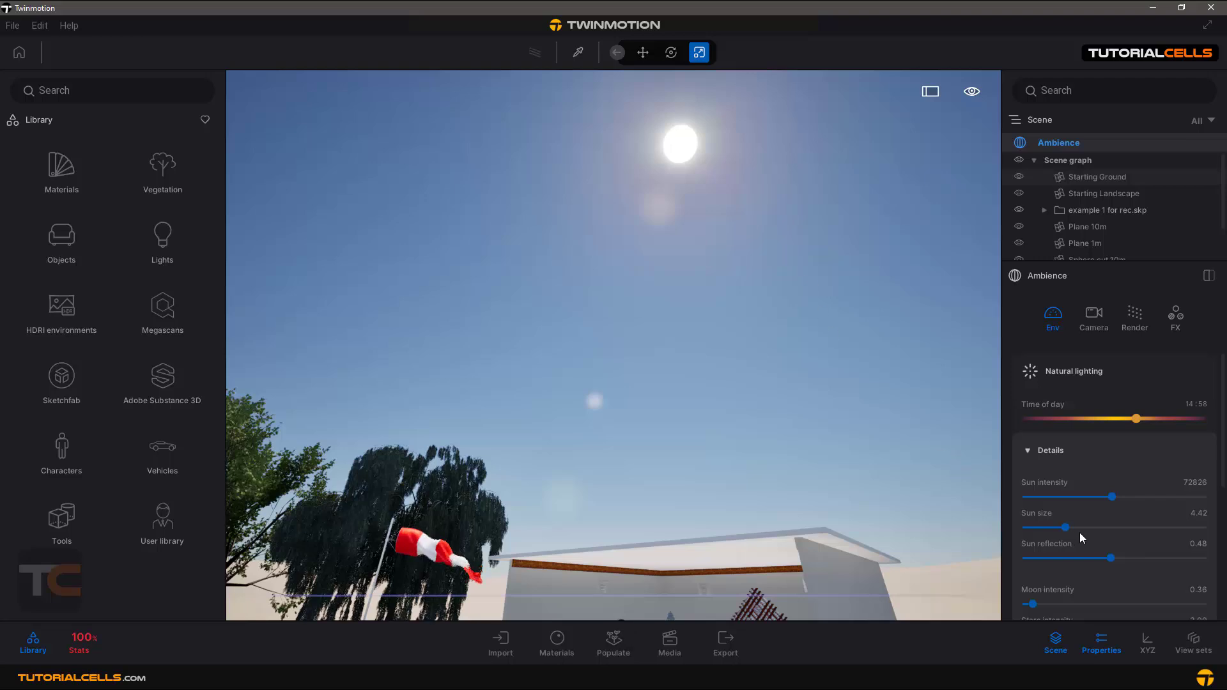
pyautogui.moveTo(1050, 527); pyautogui.dragTo(1039, 525)
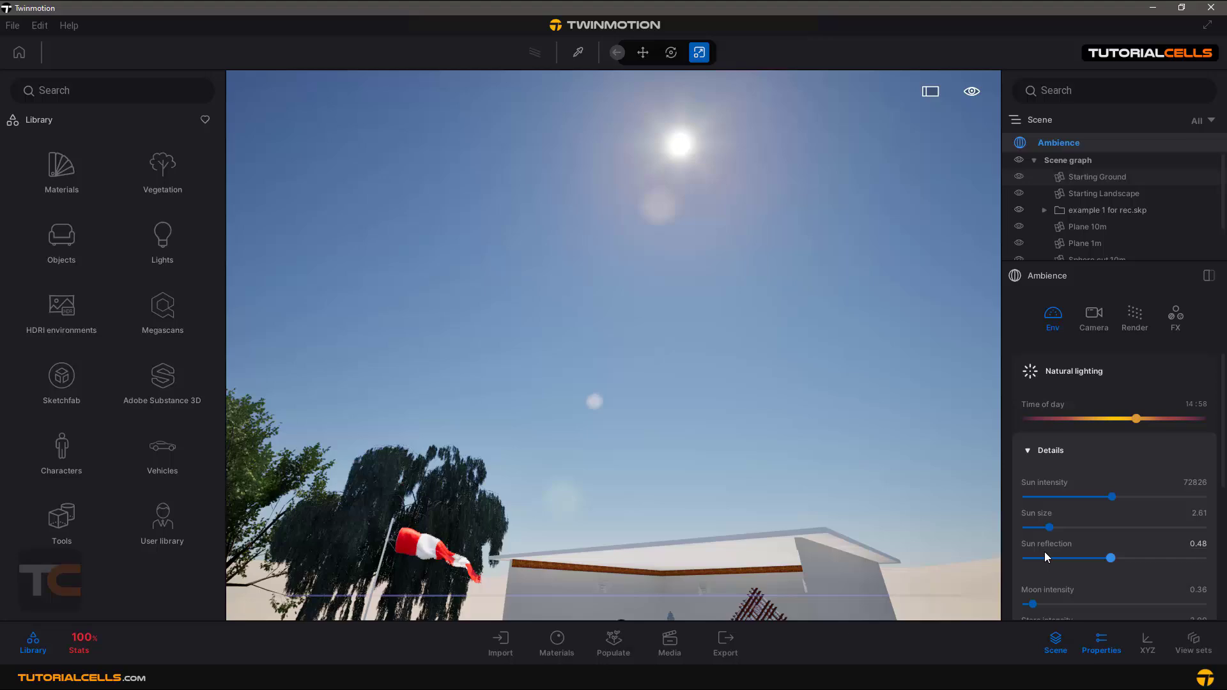
pyautogui.moveTo(736, 547); pyautogui.dragTo(779, 510)
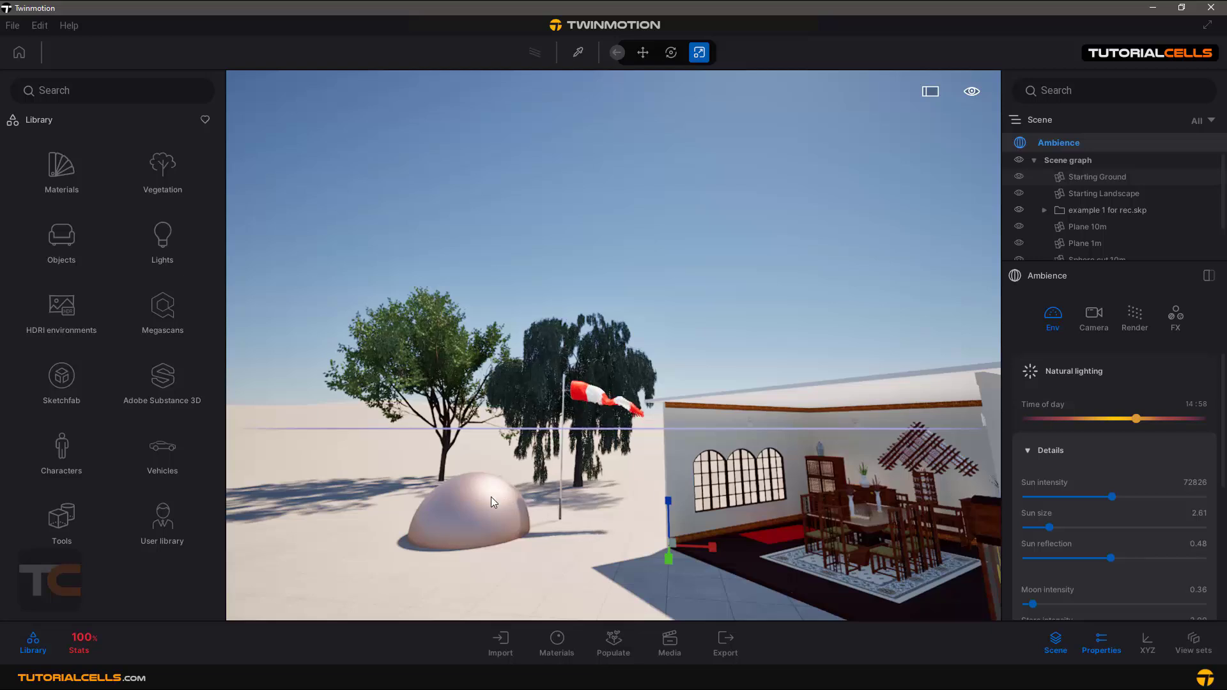
# Set sun reflection to 0.41 and move the time of day to 04:43 night.
pyautogui.click(1050, 557)
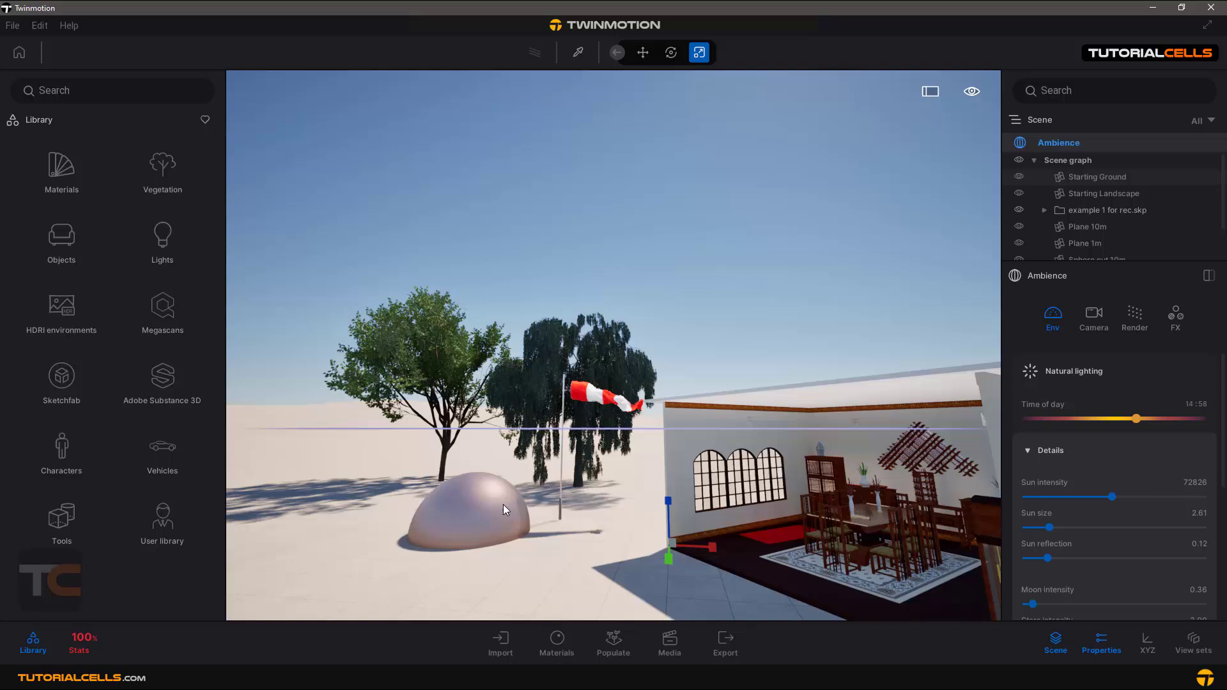
pyautogui.click(1099, 558)
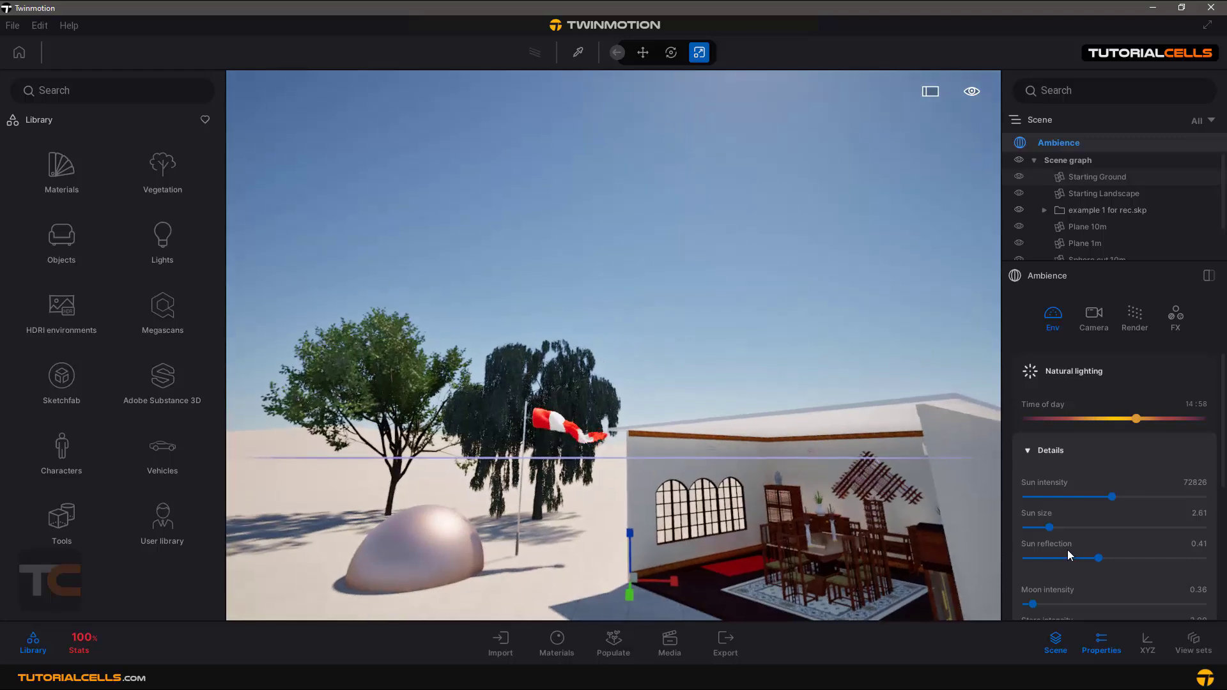
pyautogui.scroll(-1, 1068, 549)
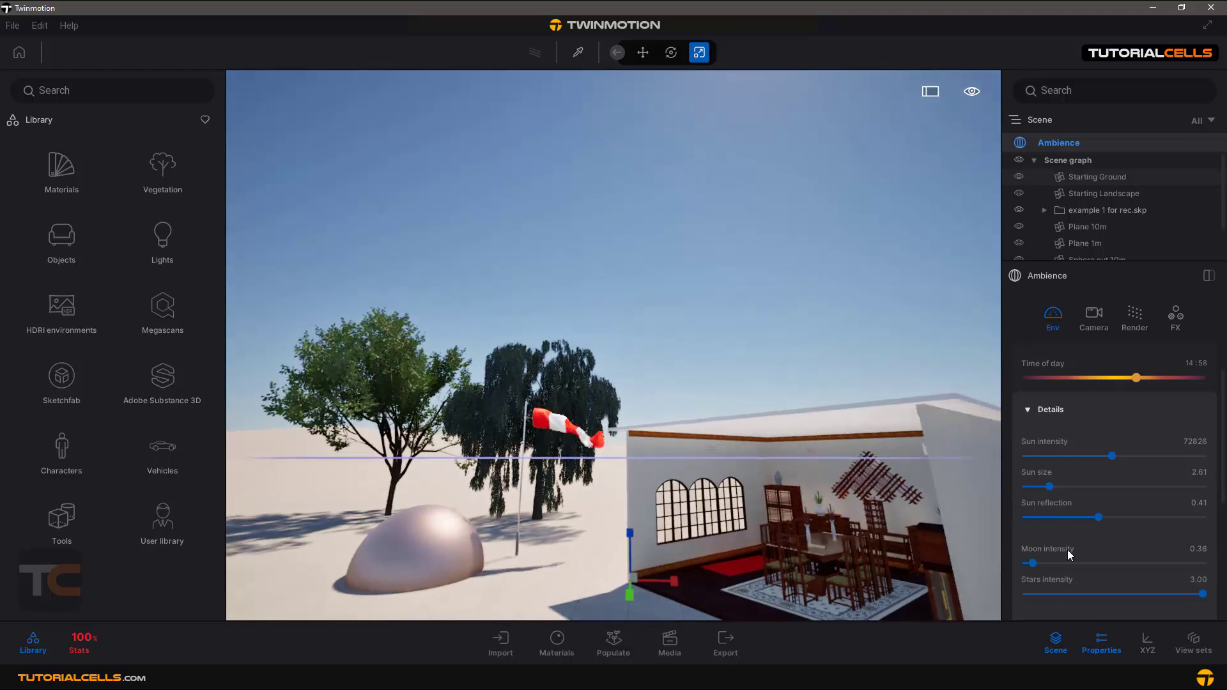
pyautogui.click(1076, 378)
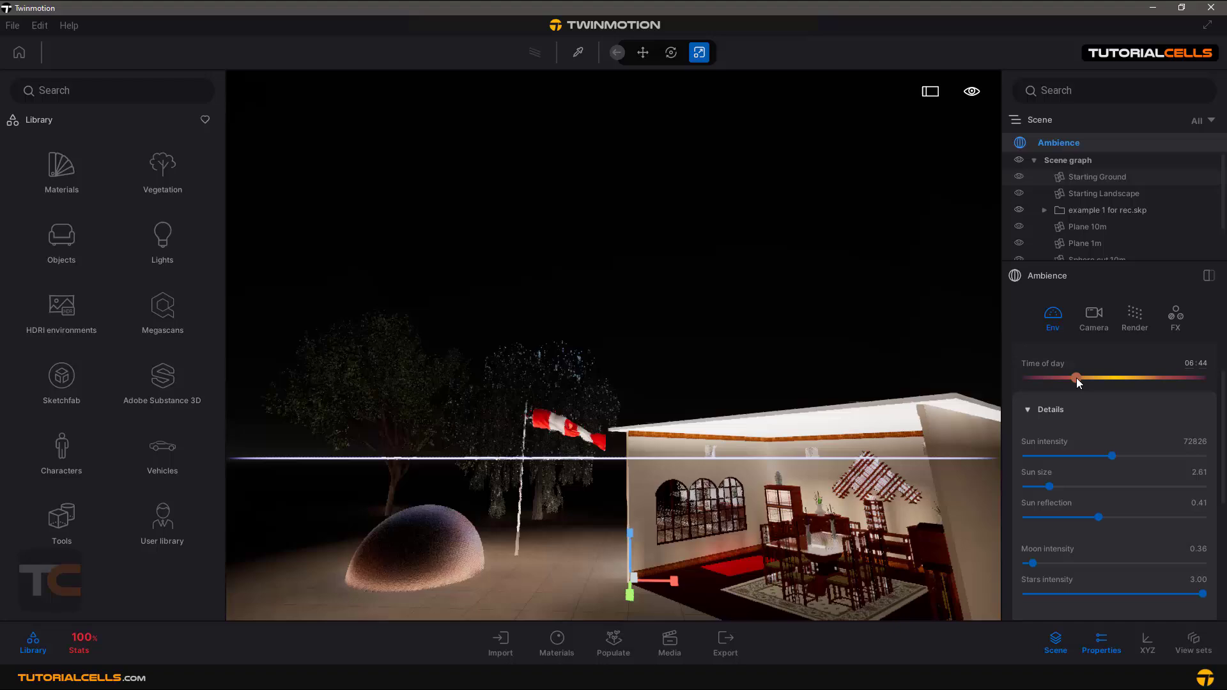
pyautogui.moveTo(1077, 377); pyautogui.dragTo(1055, 377)
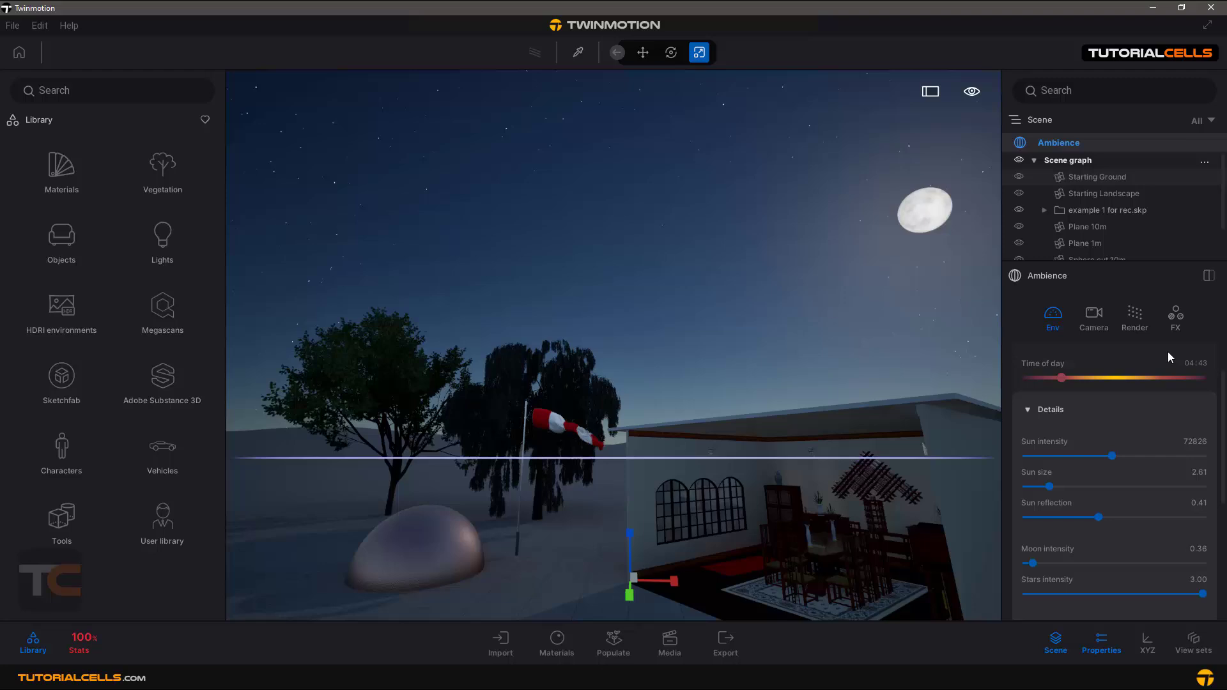
# Open Edit > Preferences, view the Quality tab, and cancel without changes.
pyautogui.click(44, 29)
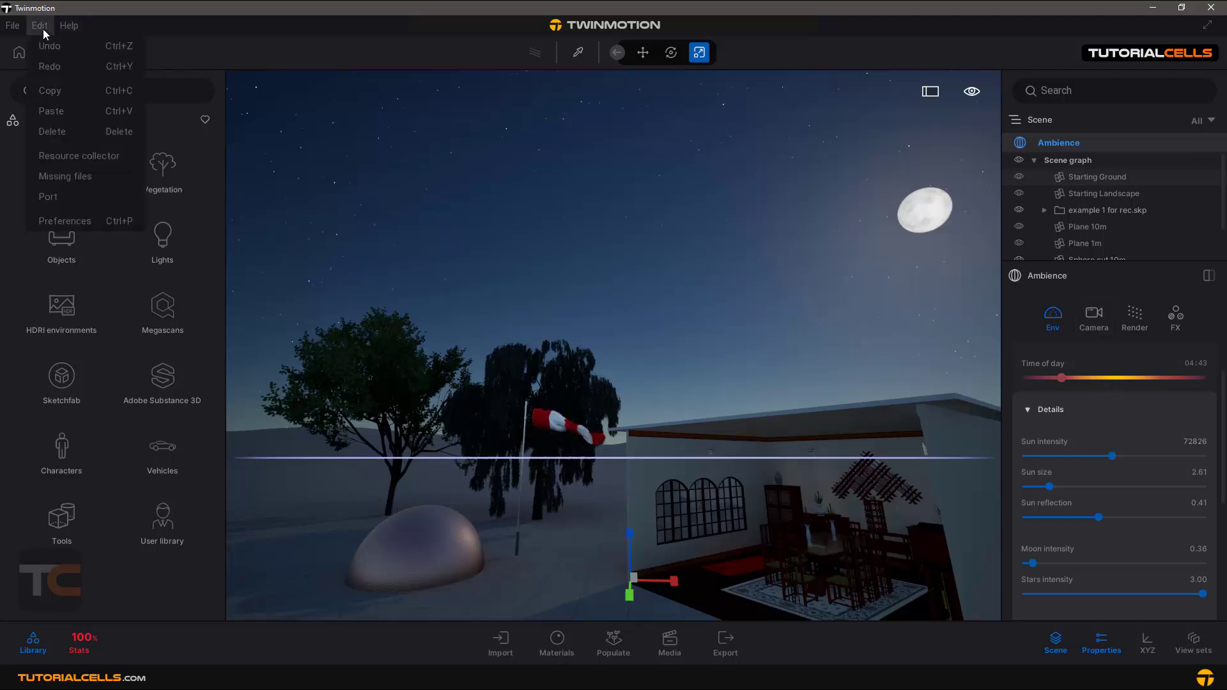
pyautogui.click(117, 220)
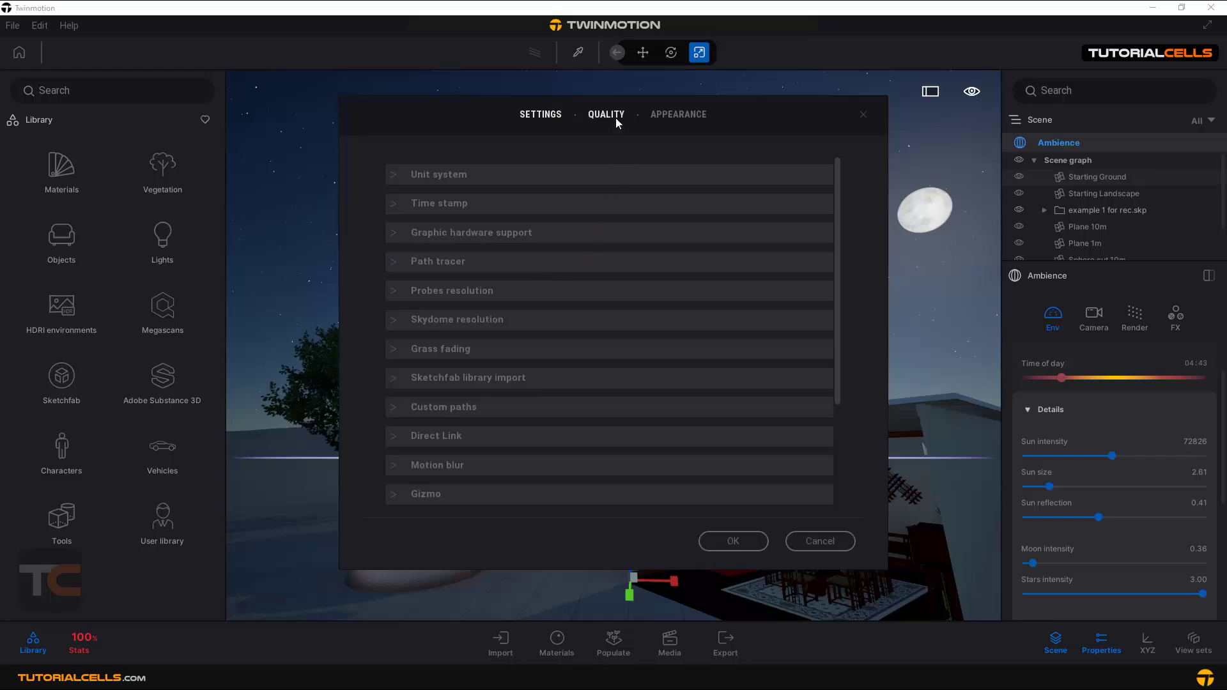
pyautogui.click(616, 117)
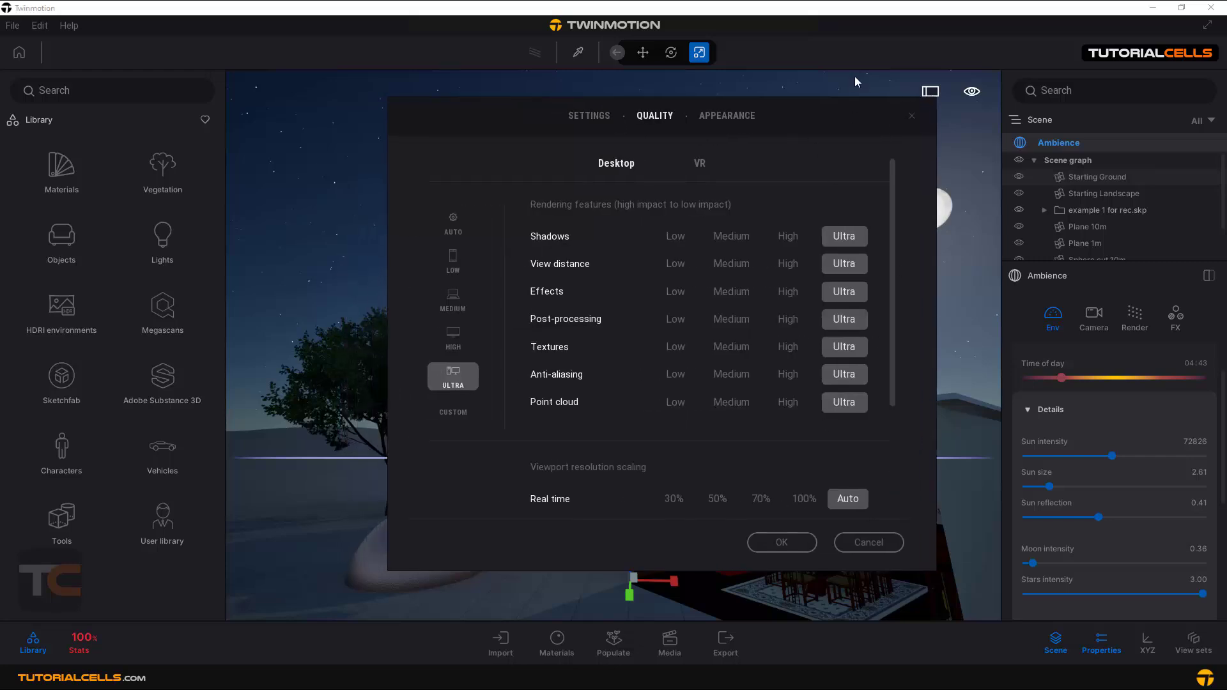
pyautogui.click(869, 544)
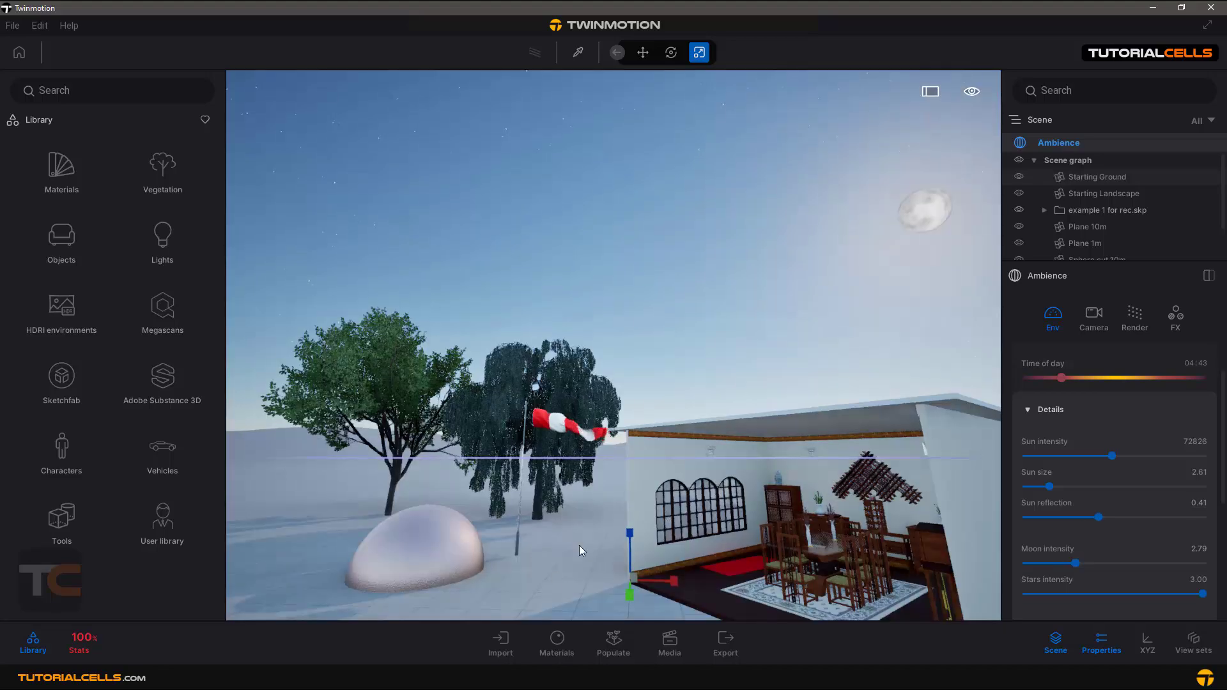
# Dim the moon intensity to 0.29 and set the stars intensity to 2.95.
pyautogui.click(1047, 565)
pyautogui.moveTo(1036, 563); pyautogui.dragTo(1032, 562)
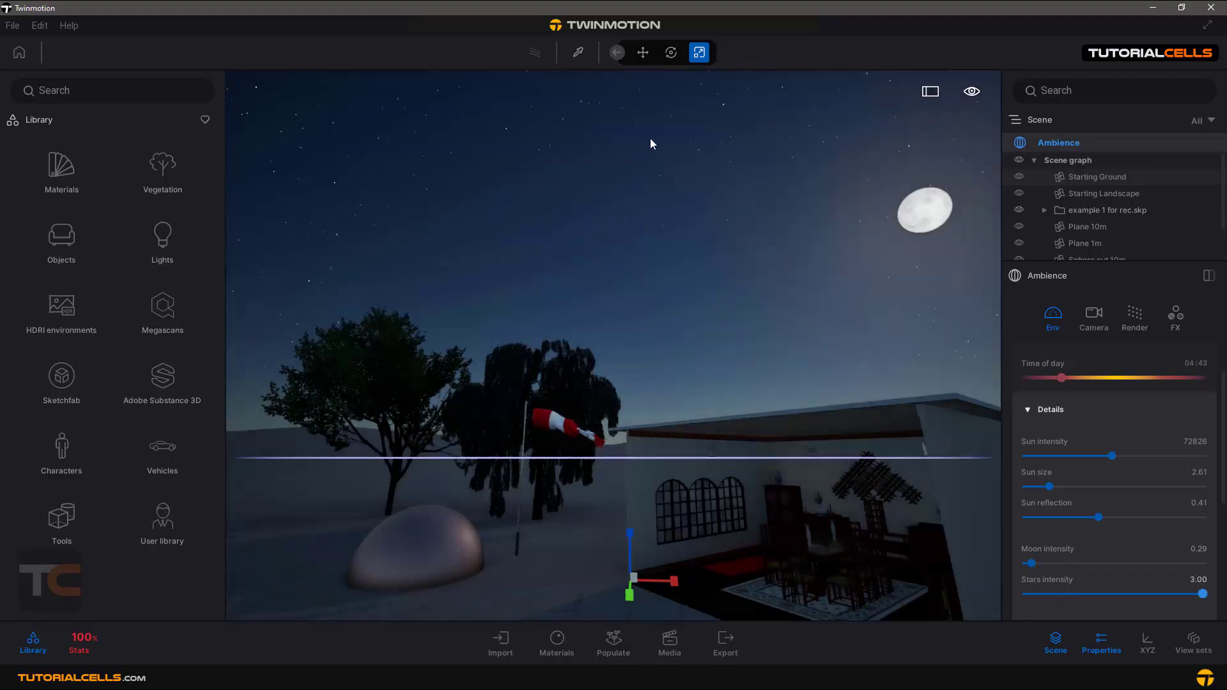
pyautogui.moveTo(1203, 594); pyautogui.dragTo(1201, 594)
pyautogui.moveTo(1088, 593)
pyautogui.mouseDown()
pyautogui.moveTo(1100, 594)
pyautogui.moveTo(1067, 593)
pyautogui.mouseUp()
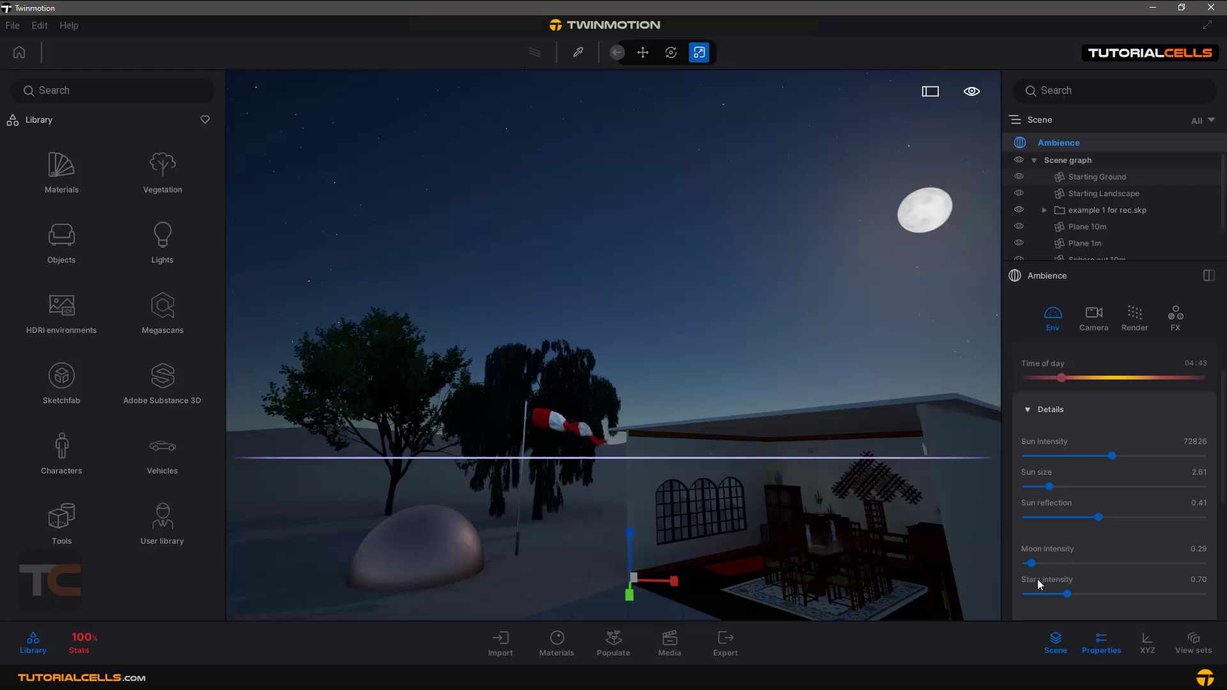
pyautogui.click(1200, 594)
# Raise the ambient light to 1.46, tilting the view to show more ground.
pyautogui.scroll(-2, 1074, 459)
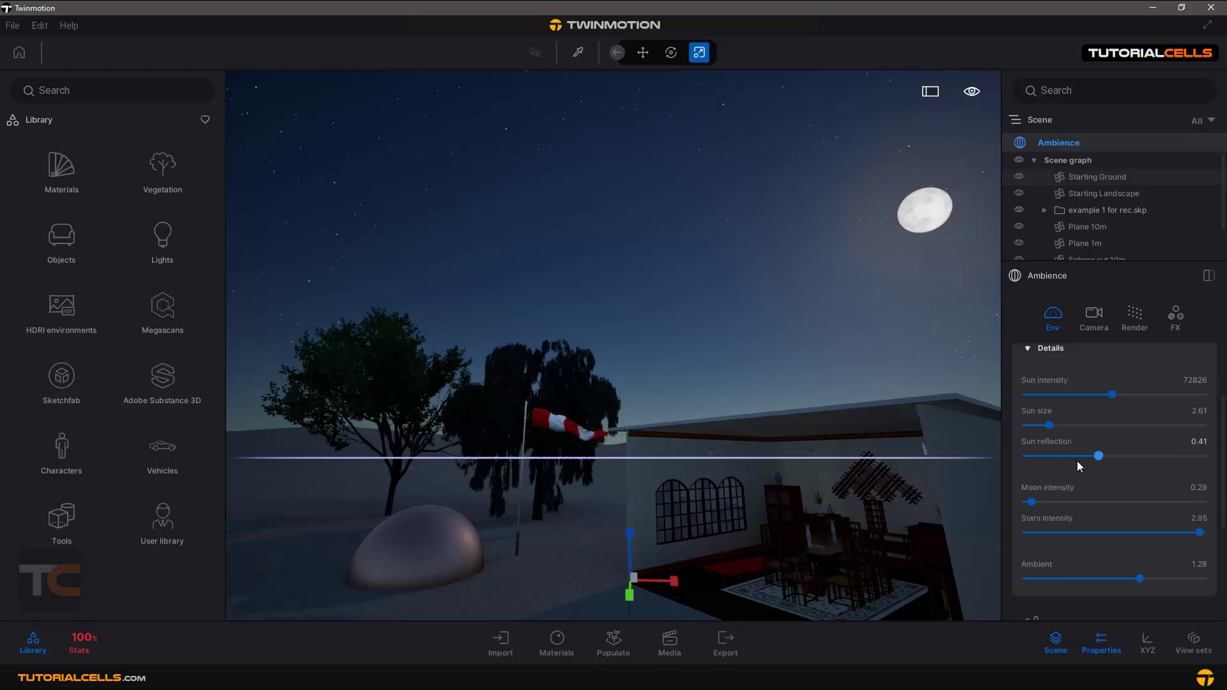
pyautogui.scroll(-1, 1076, 461)
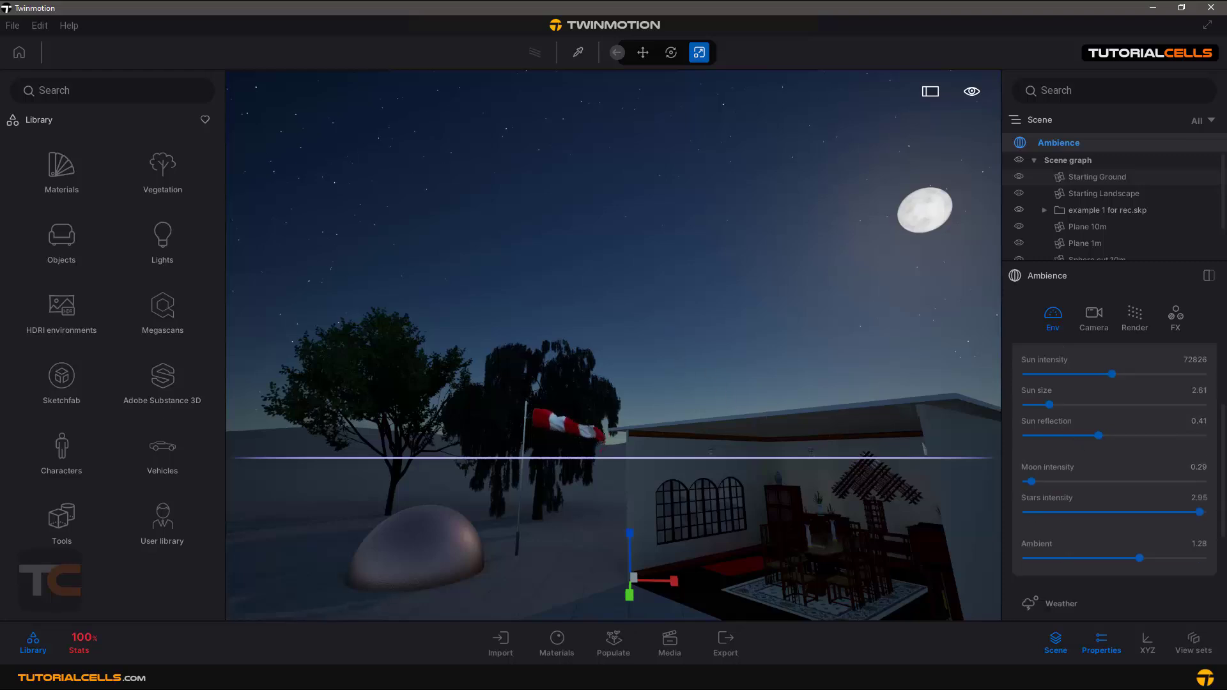
pyautogui.moveTo(671, 300); pyautogui.dragTo(672, 337, button='right')
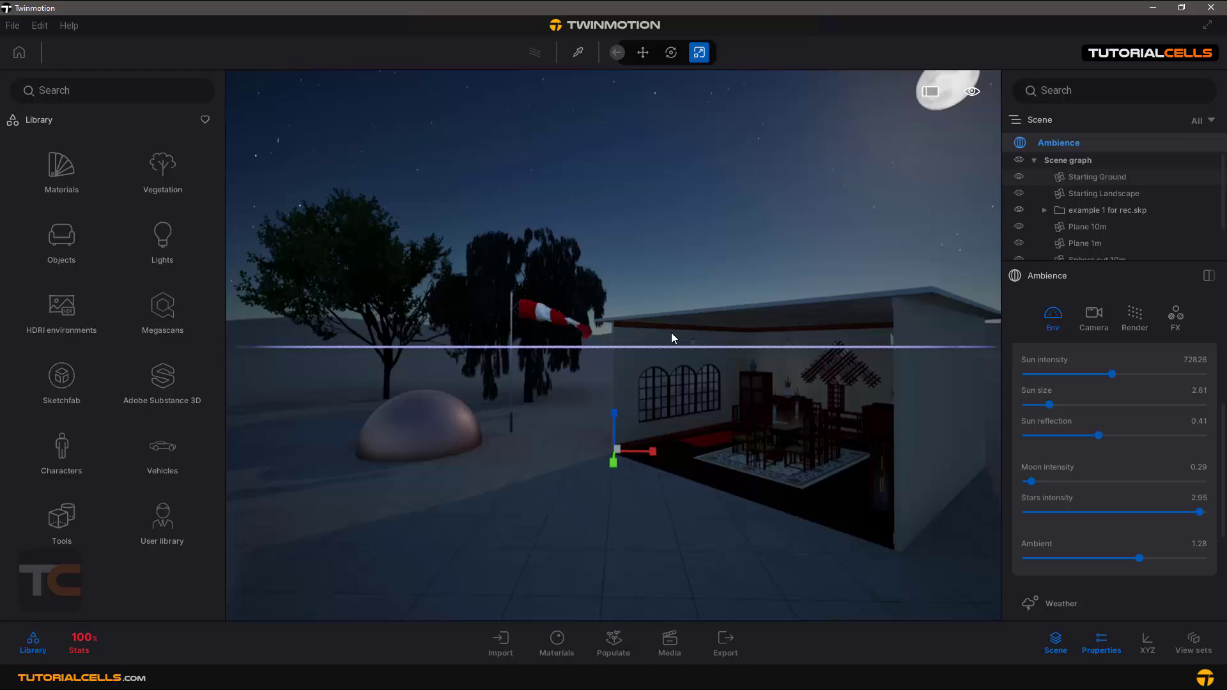
pyautogui.click(1052, 558)
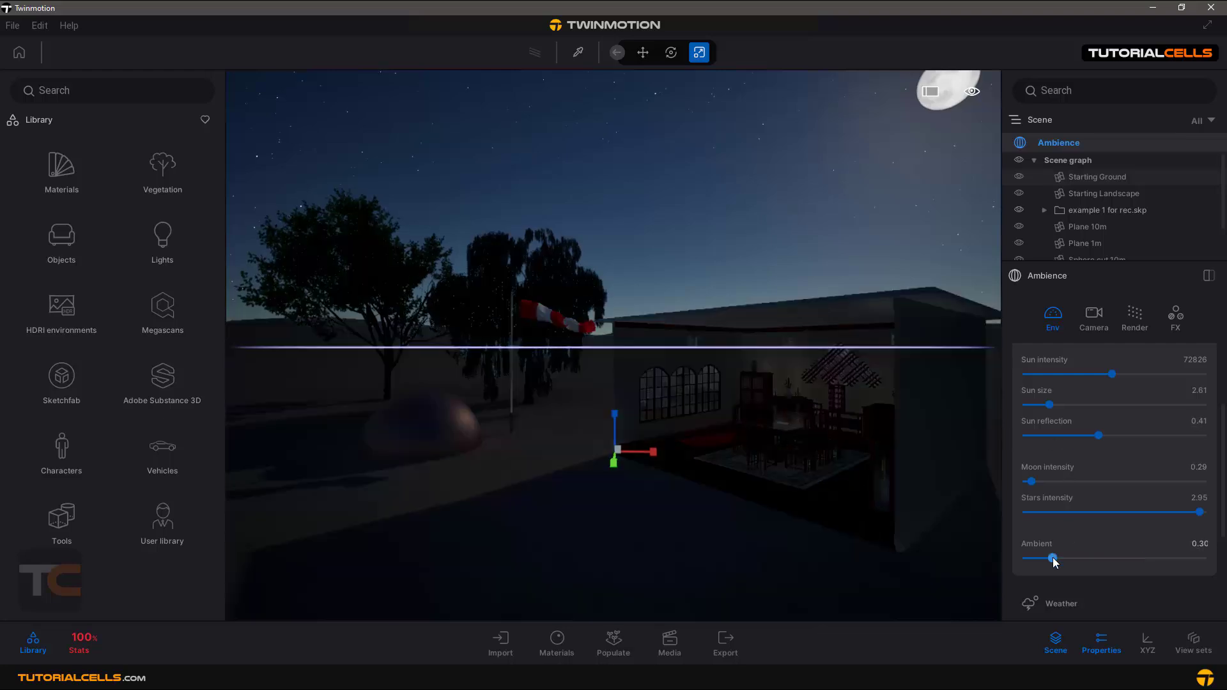
pyautogui.moveTo(1053, 558); pyautogui.dragTo(1155, 557)
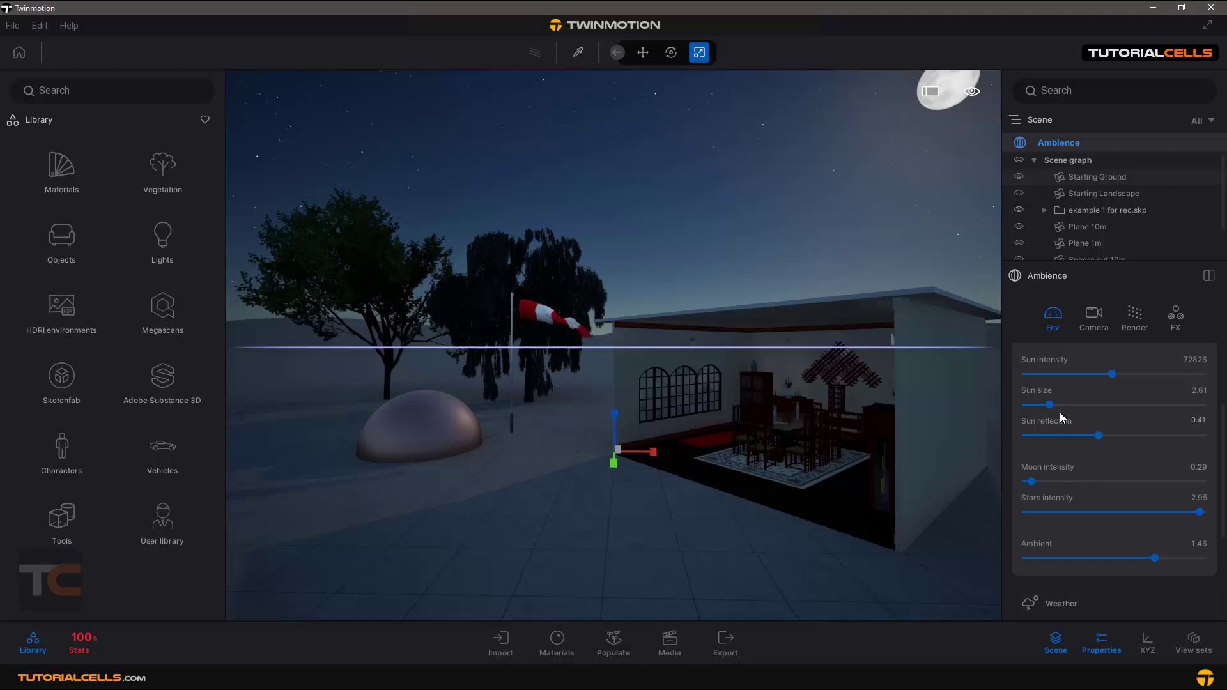
# Step the time of day through 09:16, 12:04 and 15:03, ending at 17:40.
pyautogui.scroll(2, 1060, 413)
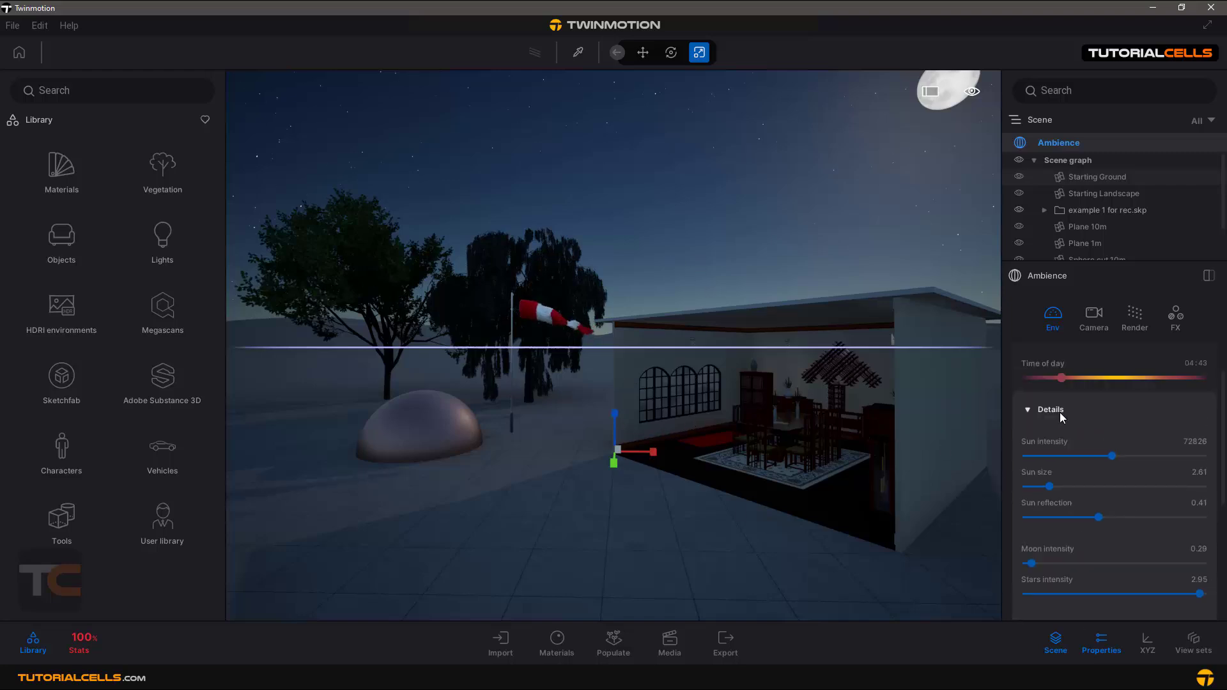
pyautogui.click(1095, 378)
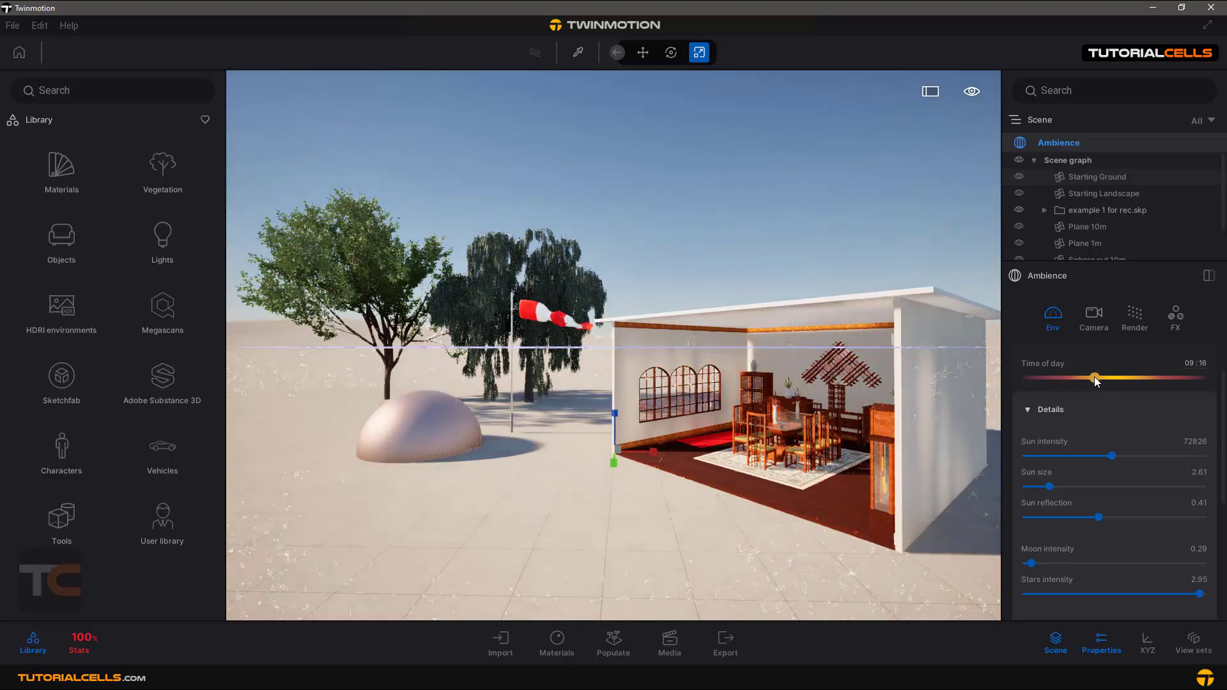
pyautogui.scroll(1, 1095, 378)
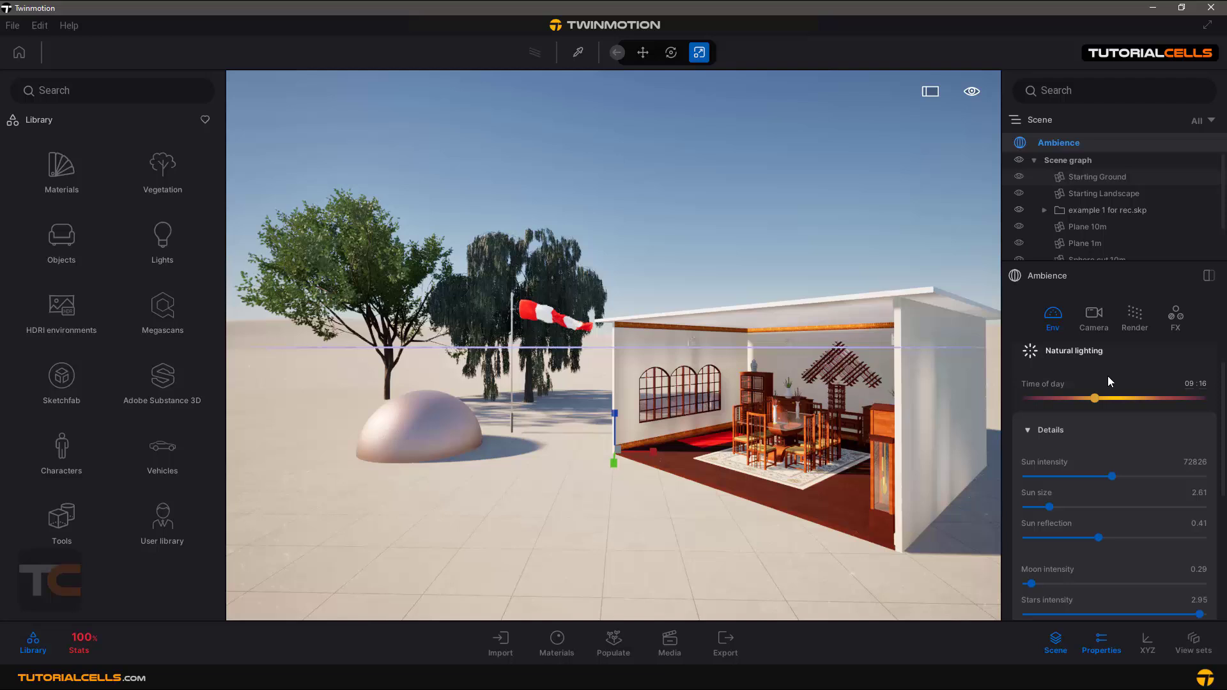
pyautogui.click(1115, 398)
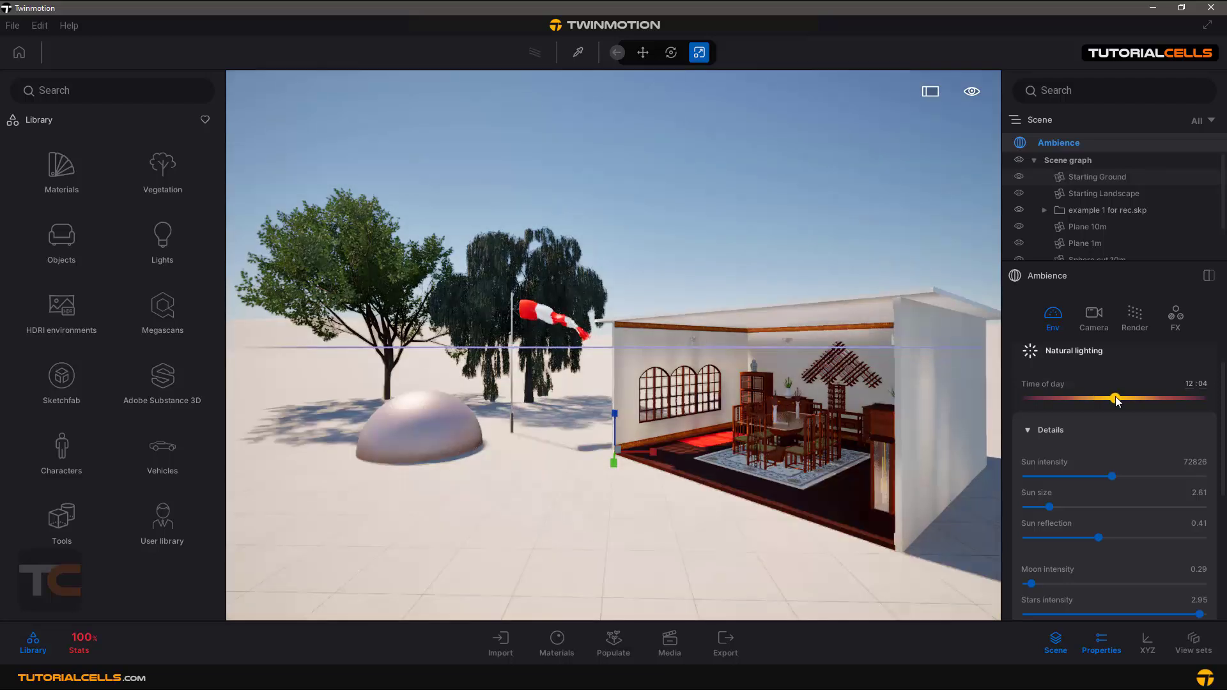
pyautogui.click(1137, 395)
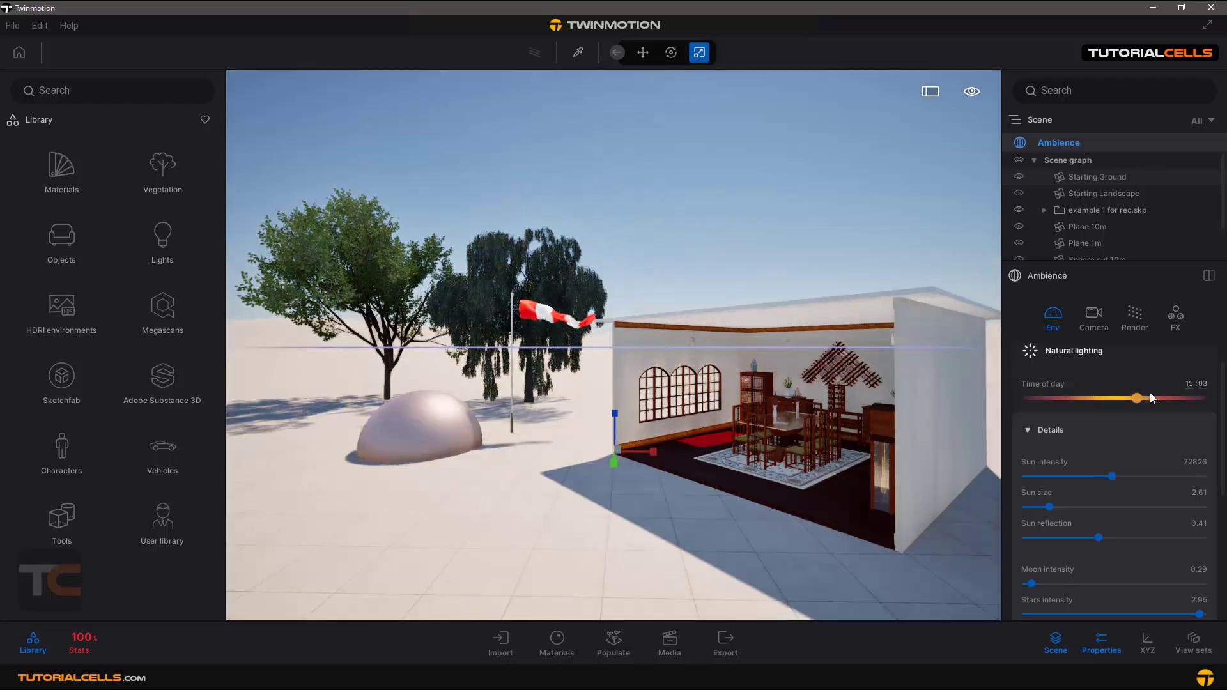
pyautogui.click(1157, 396)
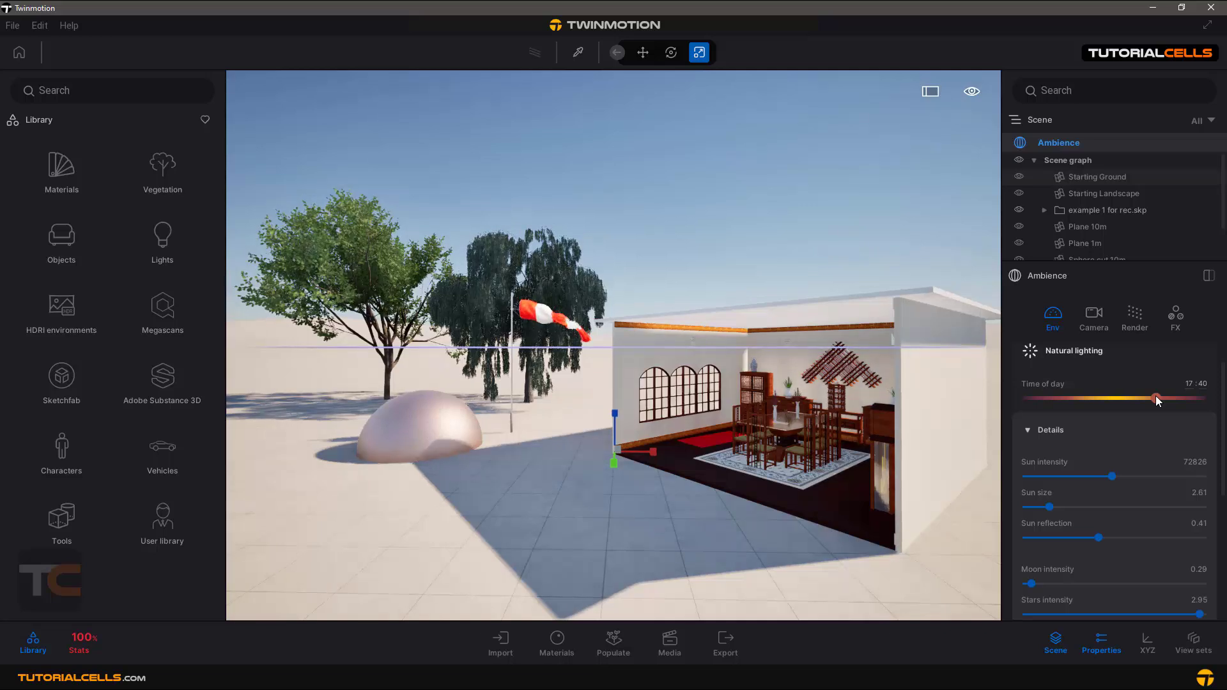
pyautogui.scroll(-2, 1067, 464)
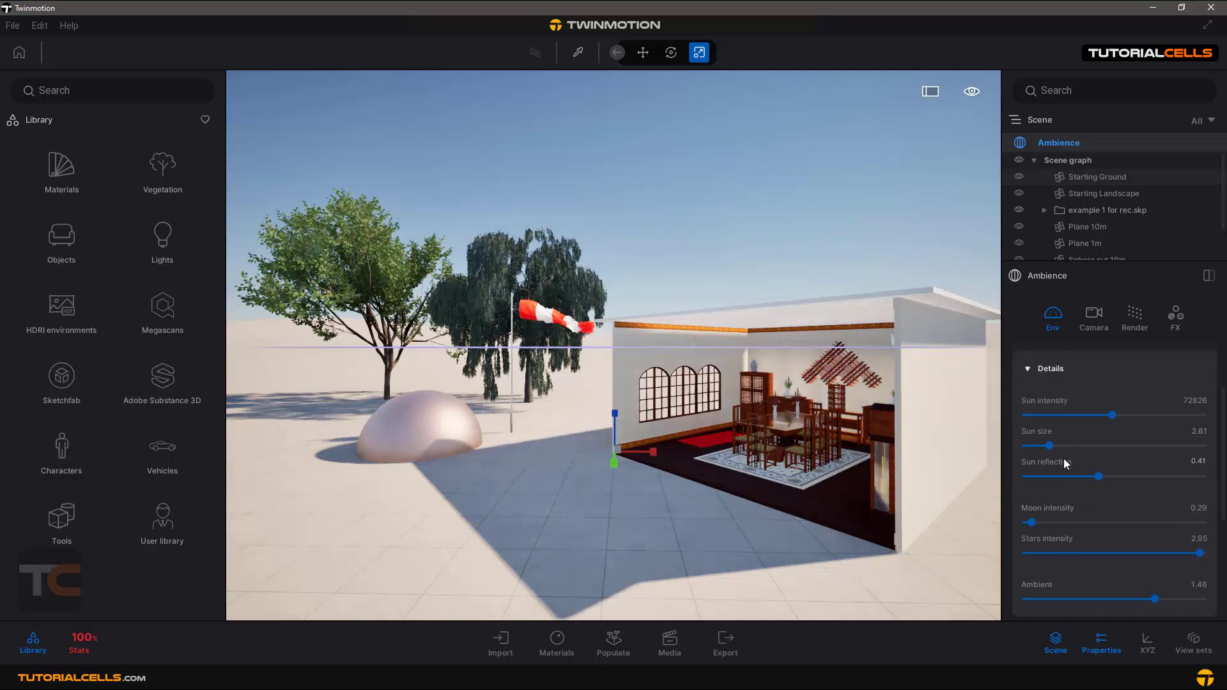
pyautogui.scroll(-8, 1064, 467)
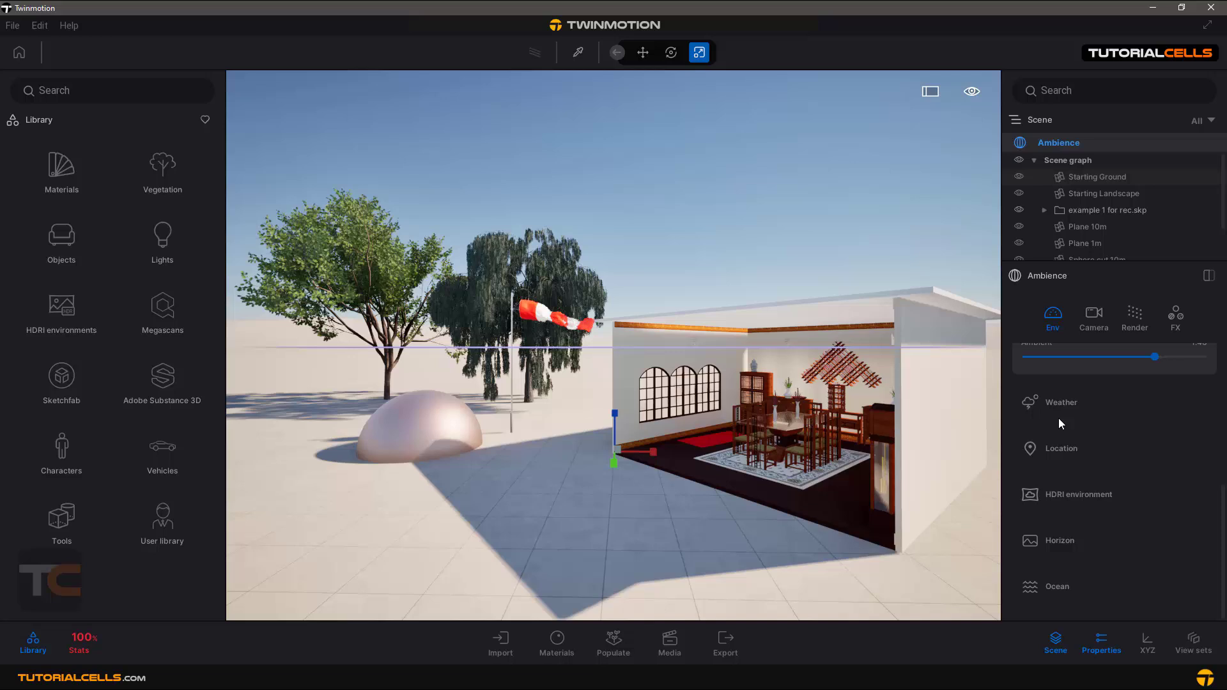
# Make the weather cloudy and rainy, try winter and autumn, then return to spring.
pyautogui.click(1062, 408)
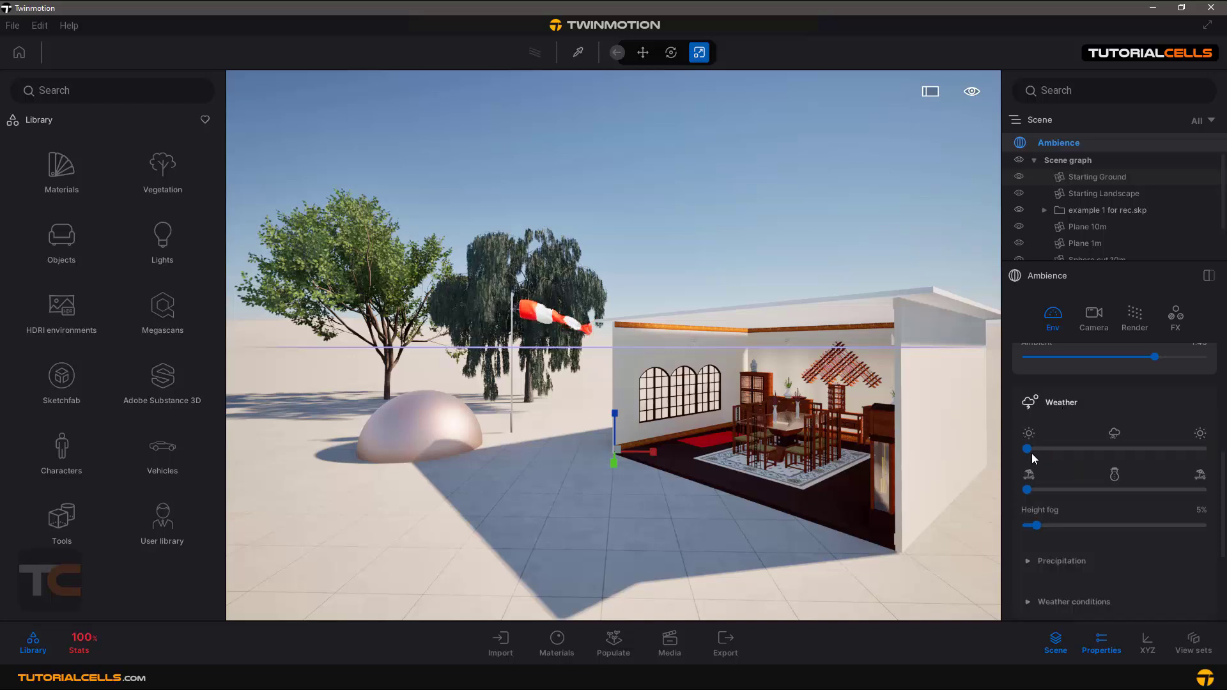
pyautogui.click(1112, 449)
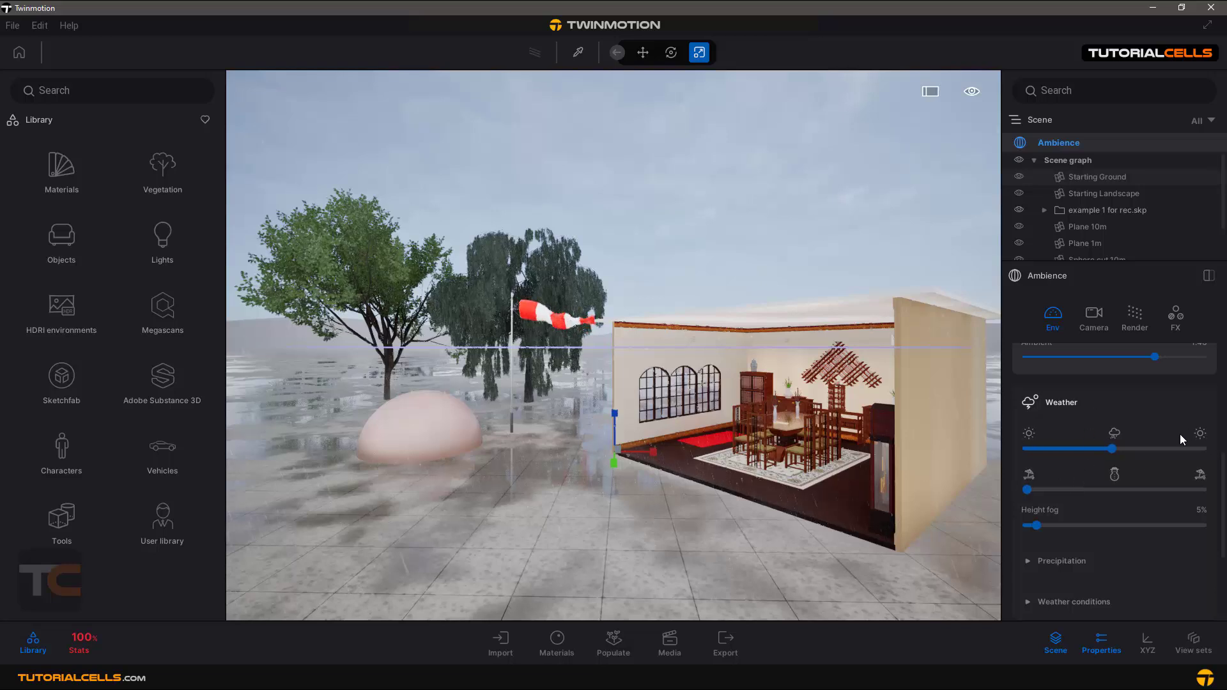
pyautogui.click(1116, 489)
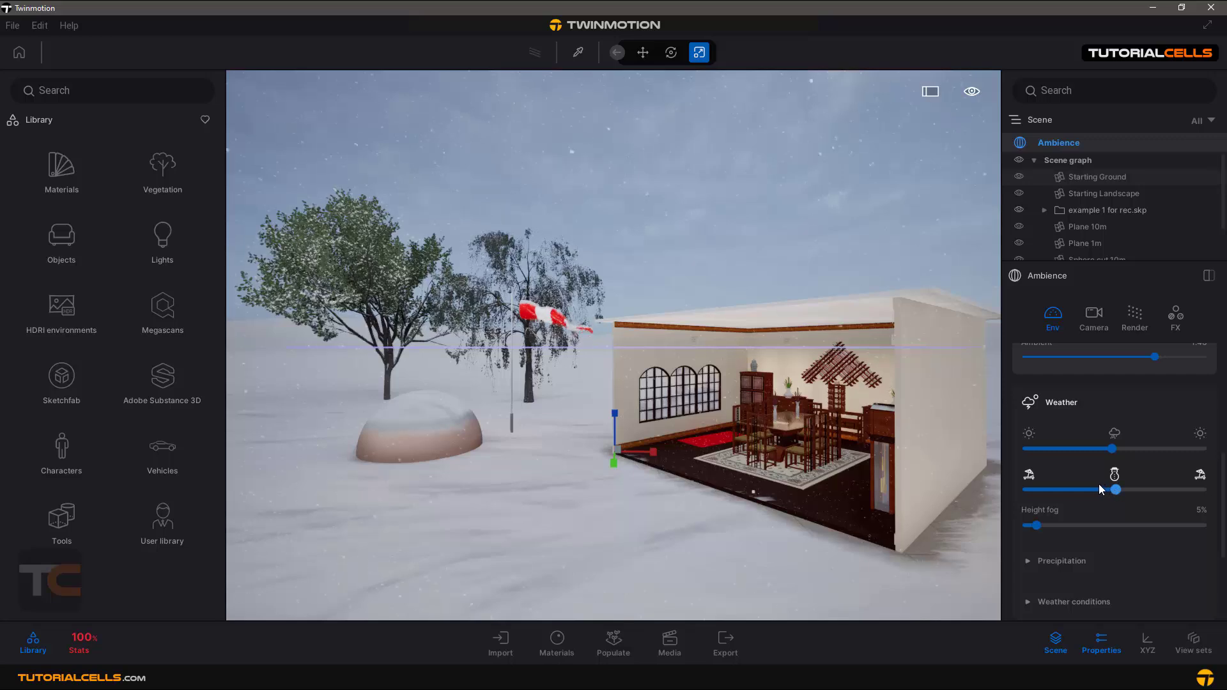
pyautogui.click(1099, 489)
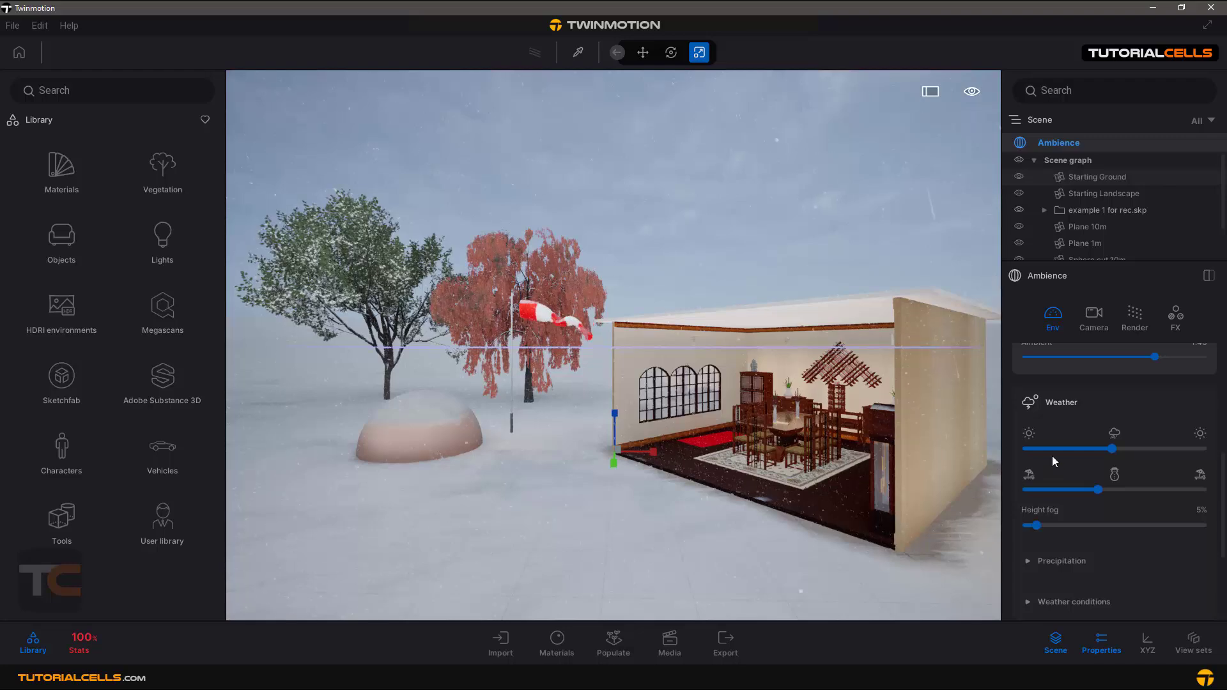
pyautogui.click(1029, 490)
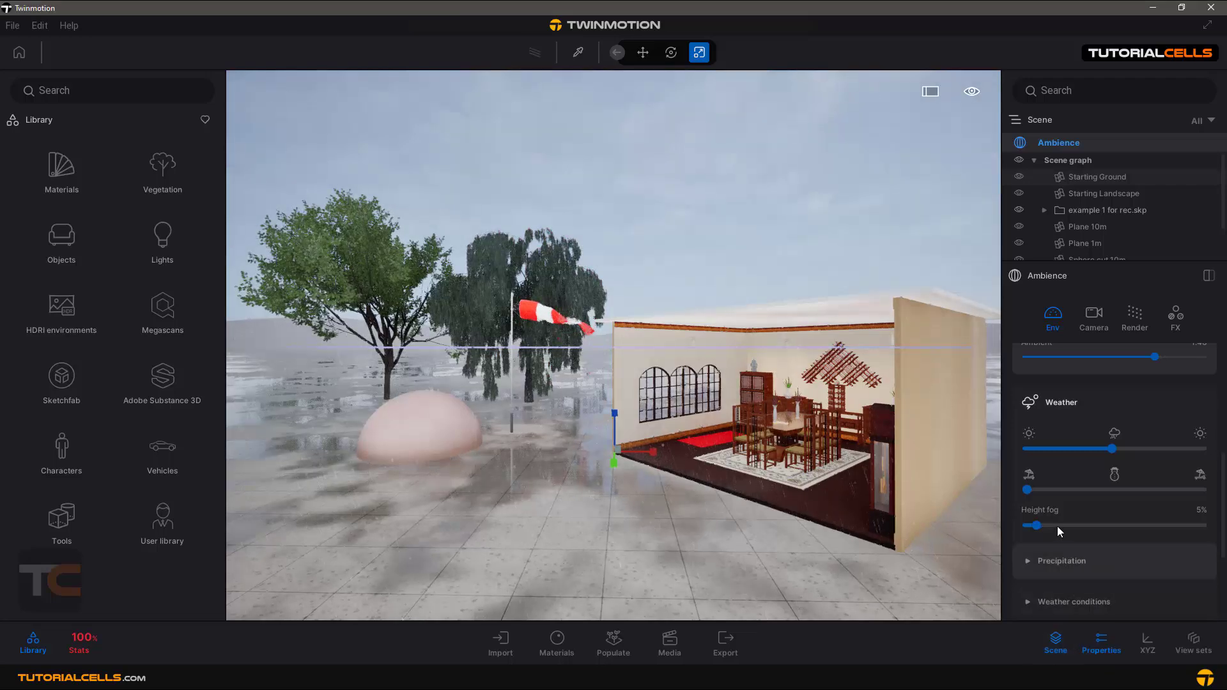
# Set the weather back to sunny, test height fog from 30% to 100%, then remove it.
pyautogui.moveTo(1067, 448); pyautogui.dragTo(1002, 449)
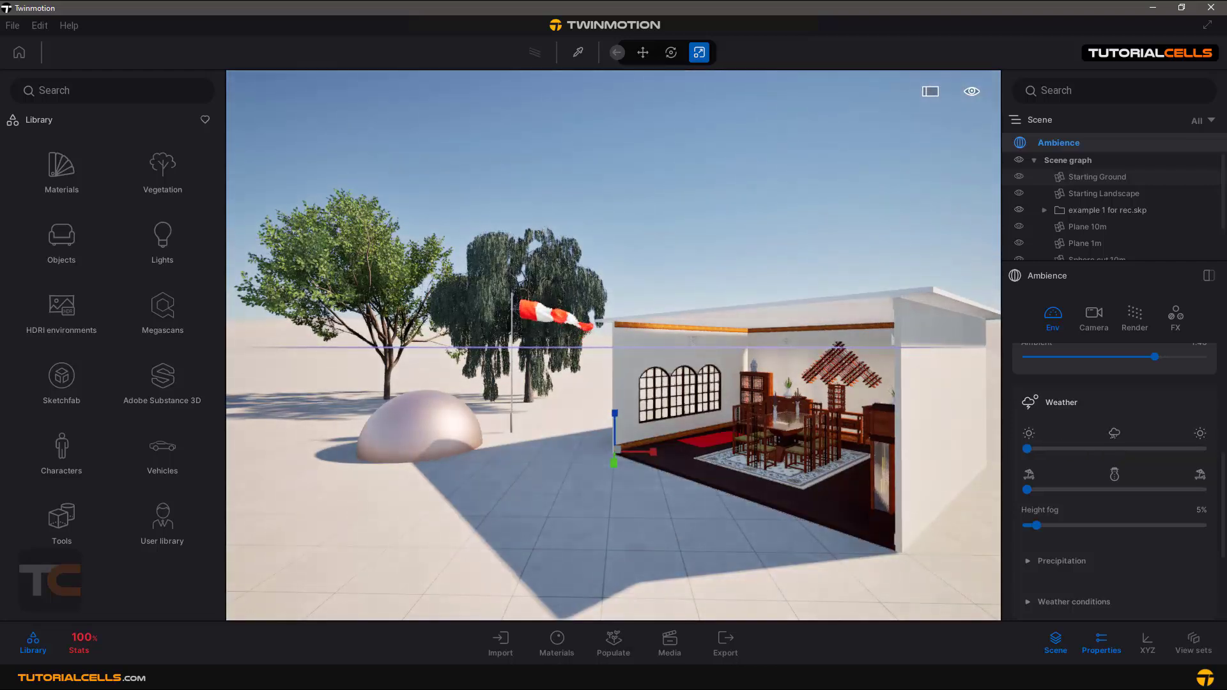
pyautogui.moveTo(969, 459); pyautogui.dragTo(896, 471)
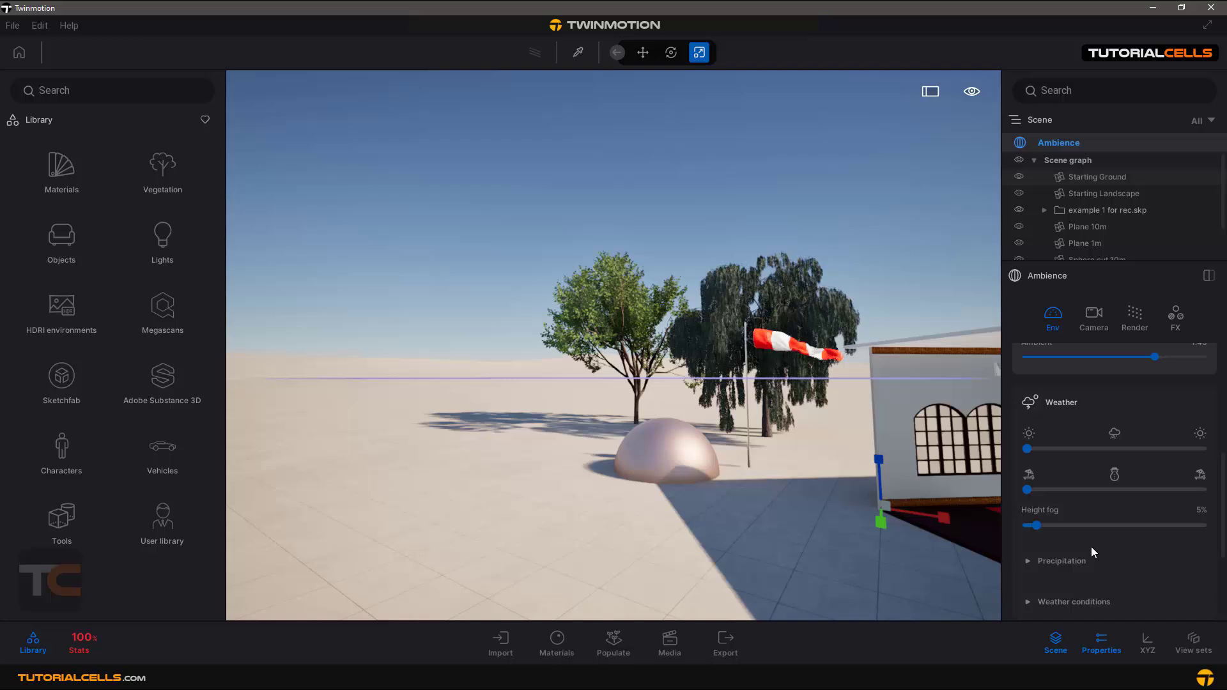
pyautogui.click(1080, 525)
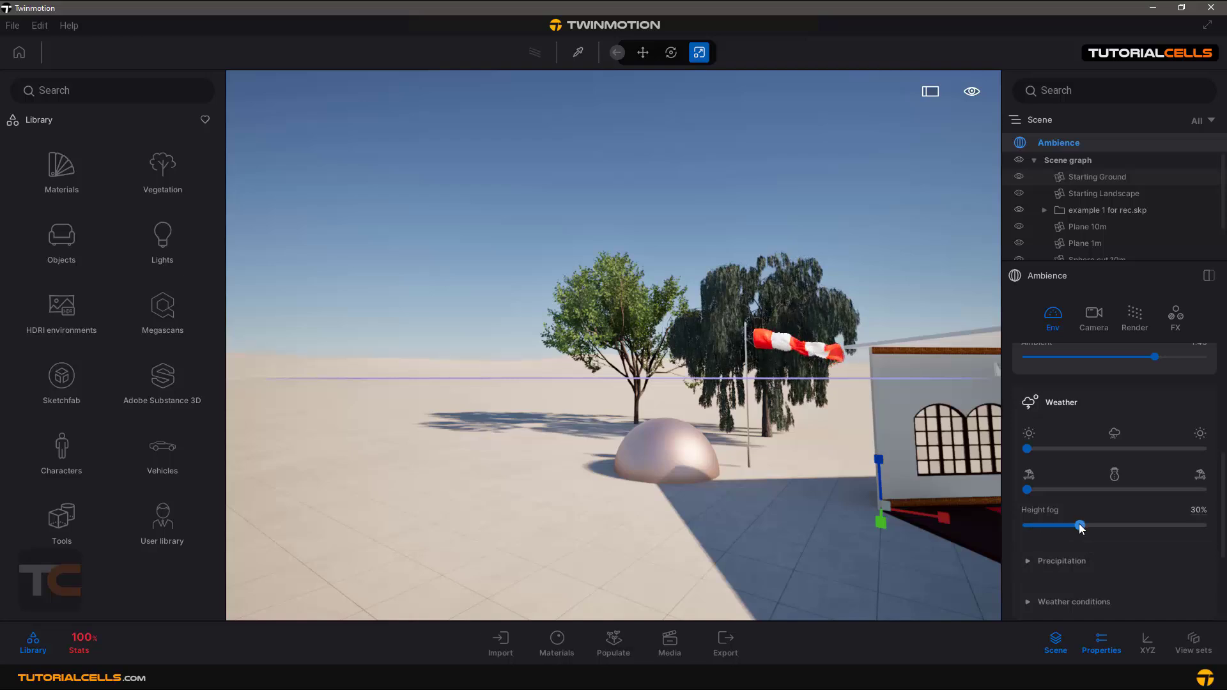
pyautogui.click(1140, 525)
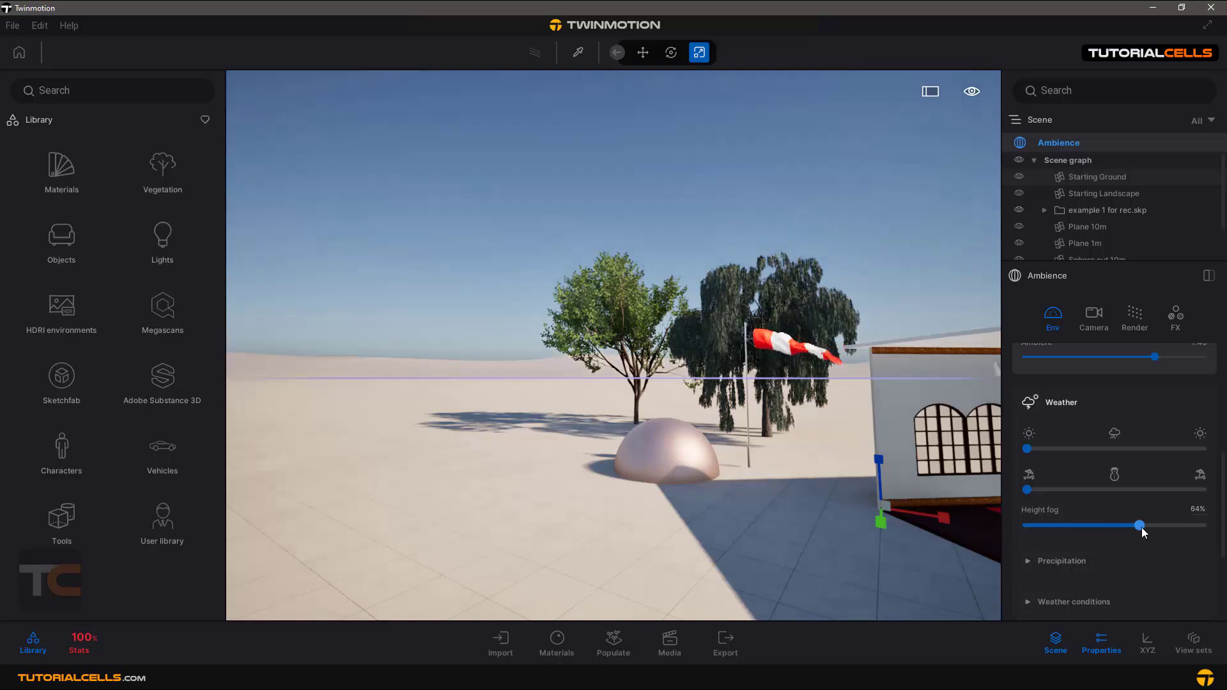
pyautogui.click(1178, 526)
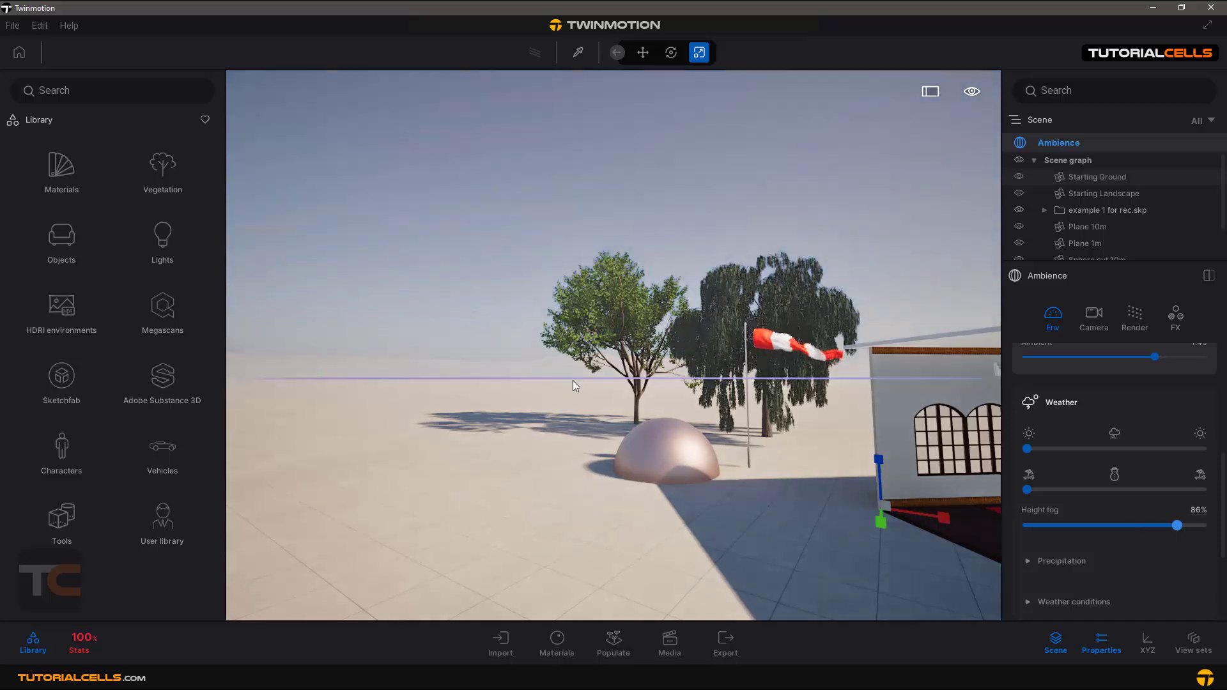
pyautogui.click(1183, 526)
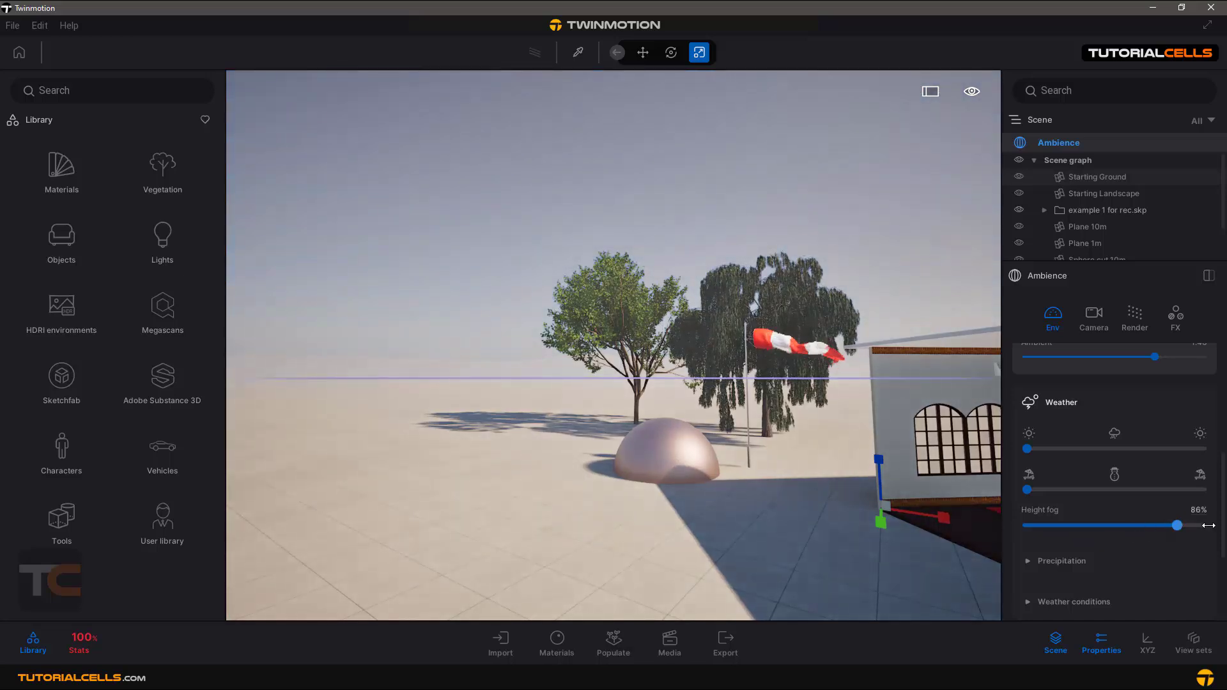
pyautogui.click(1204, 525)
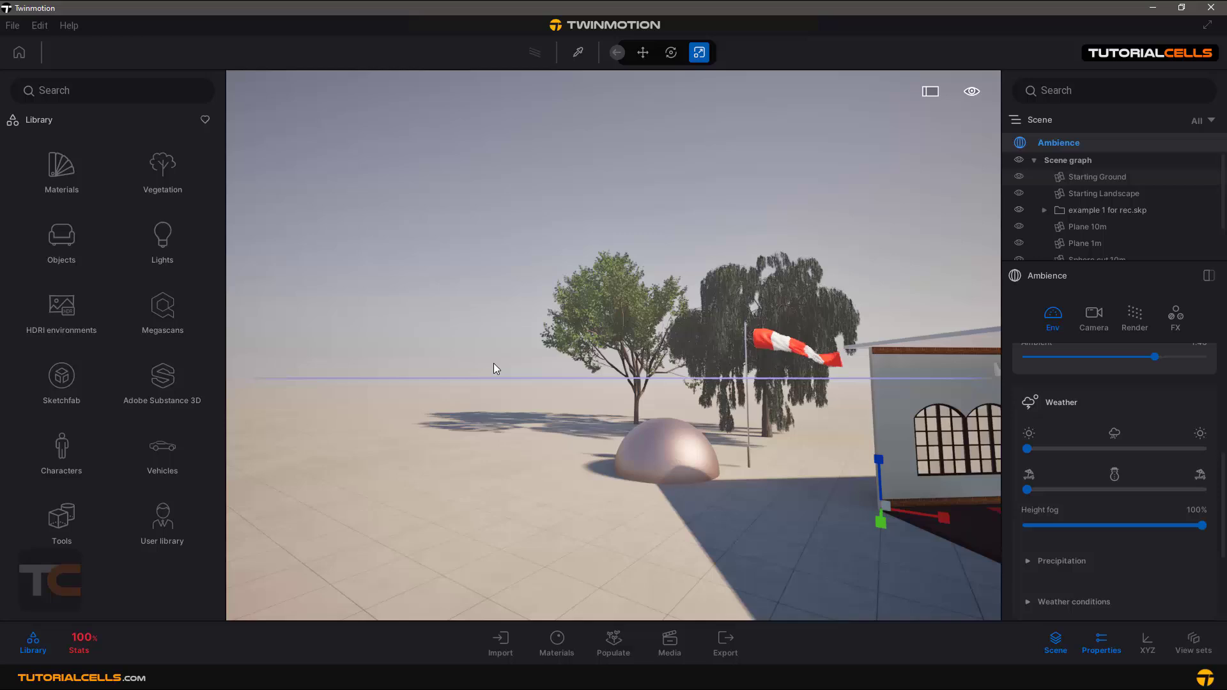
pyautogui.click(1105, 525)
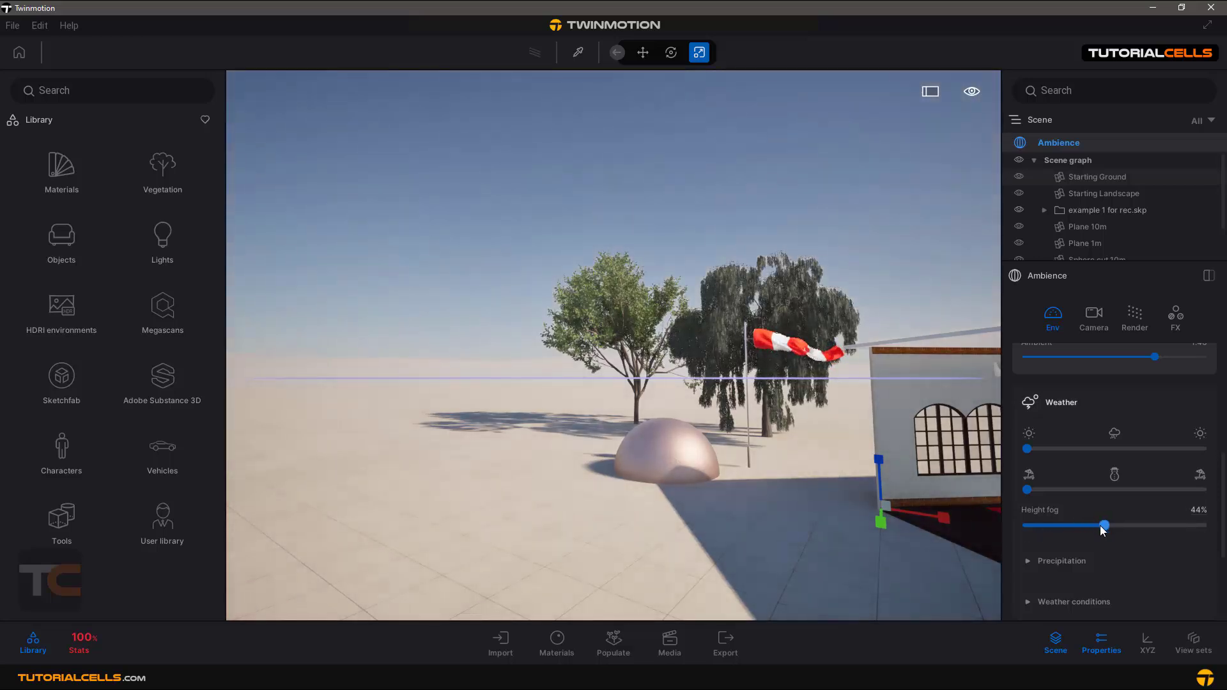
pyautogui.click(1024, 530)
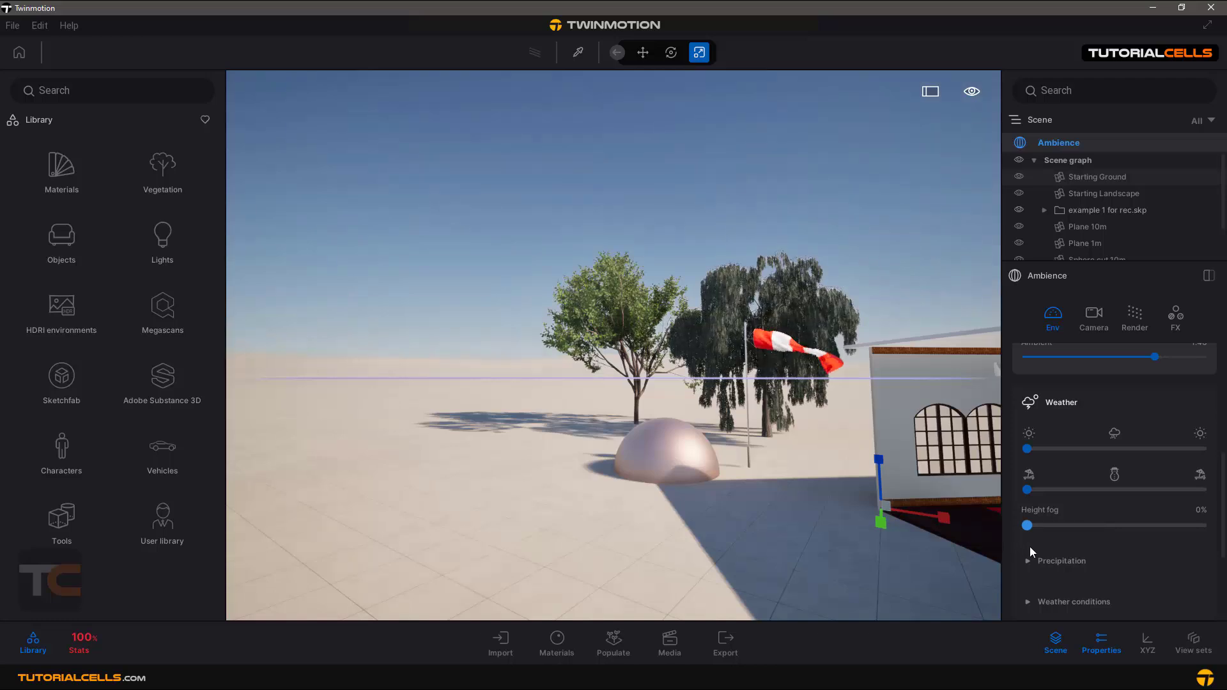
# Show the Precipitation settings, switch the weather to overcast rain, and toggle precipitation.
pyautogui.scroll(-4, 1084, 539)
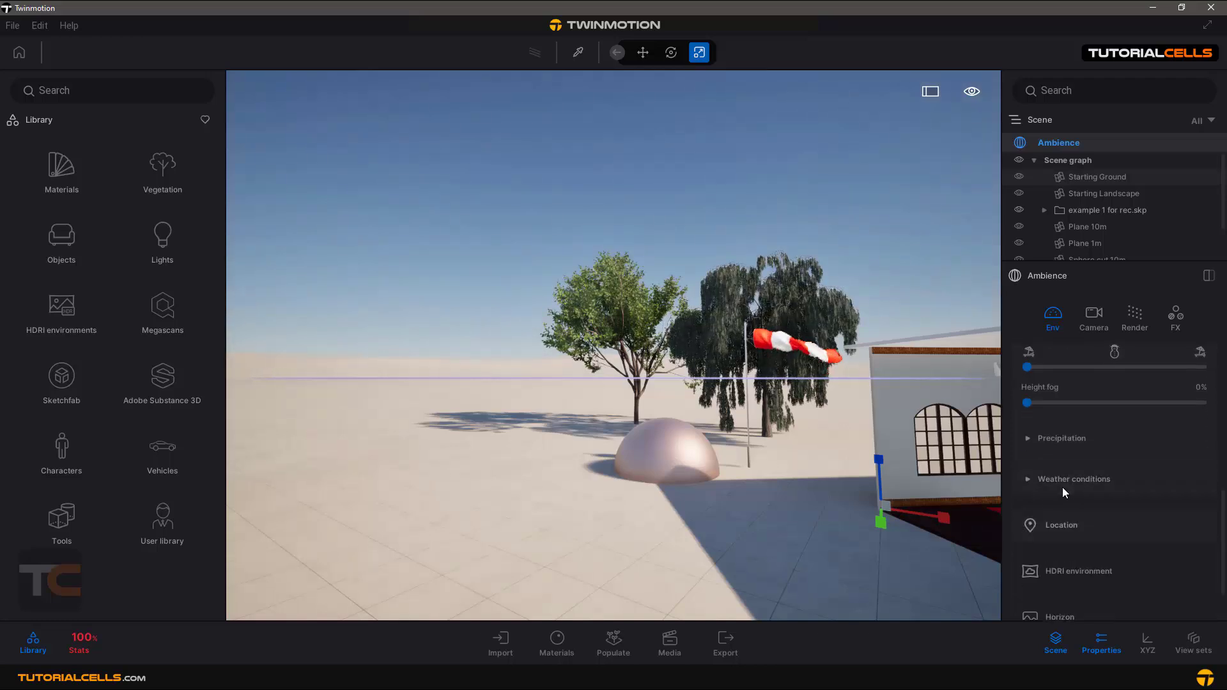
pyautogui.click(1061, 437)
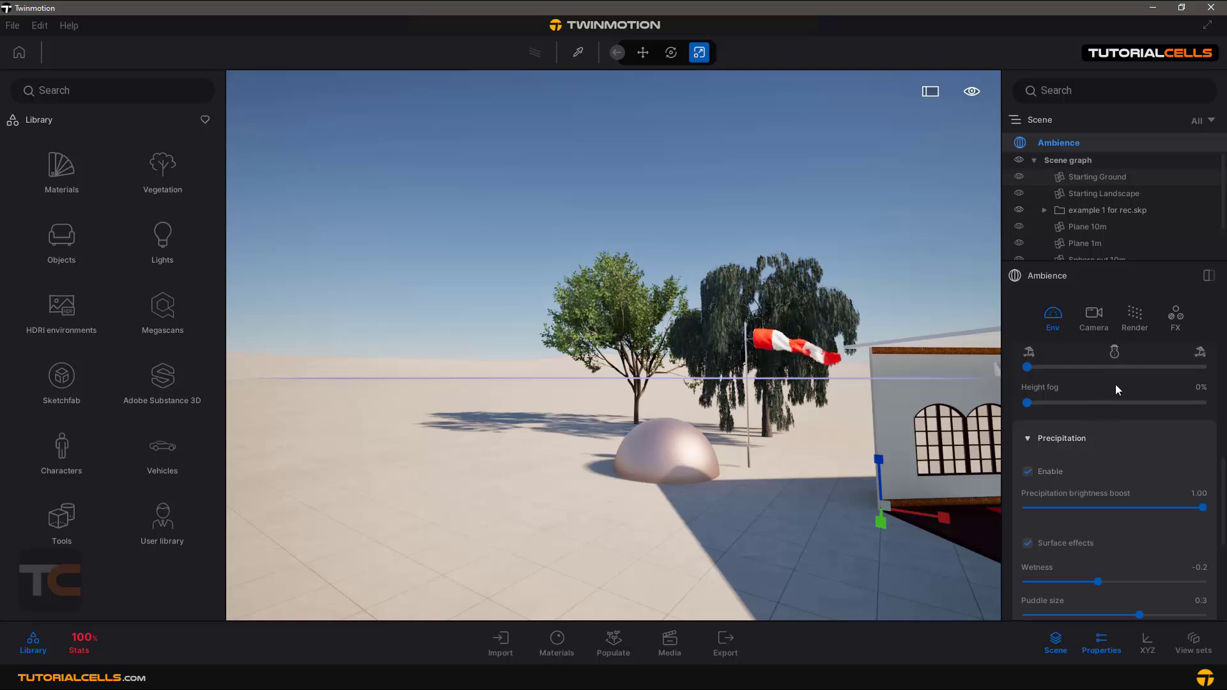
pyautogui.scroll(1, 1113, 401)
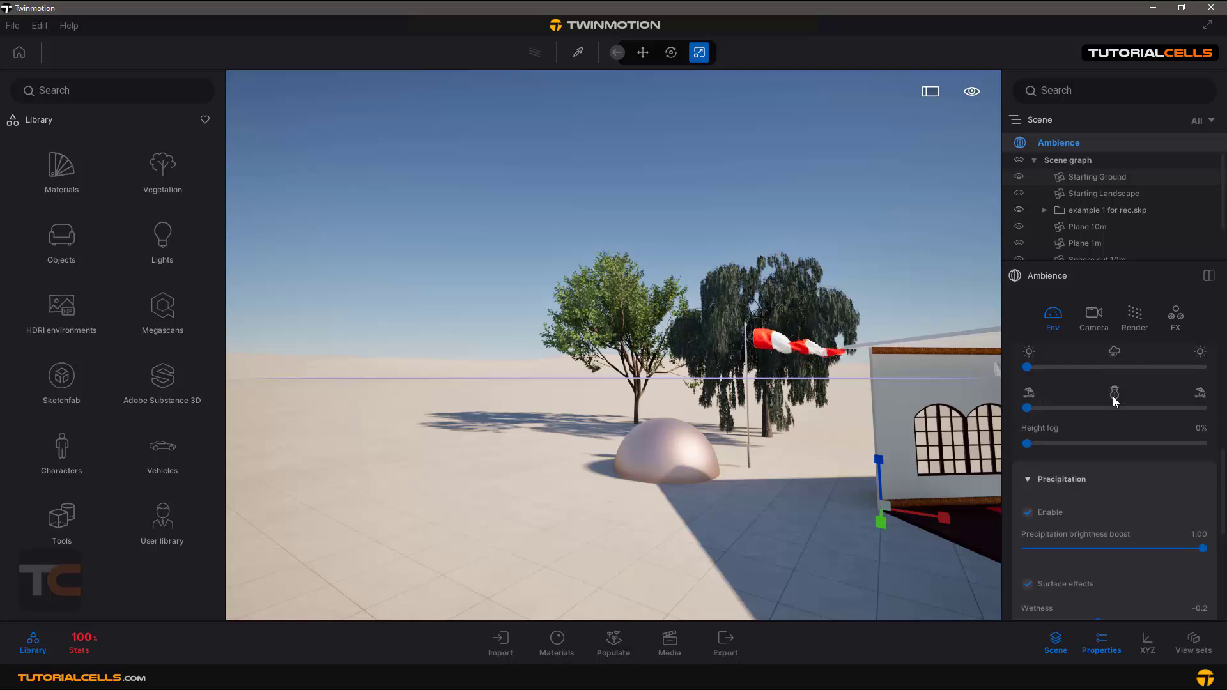
pyautogui.click(1115, 367)
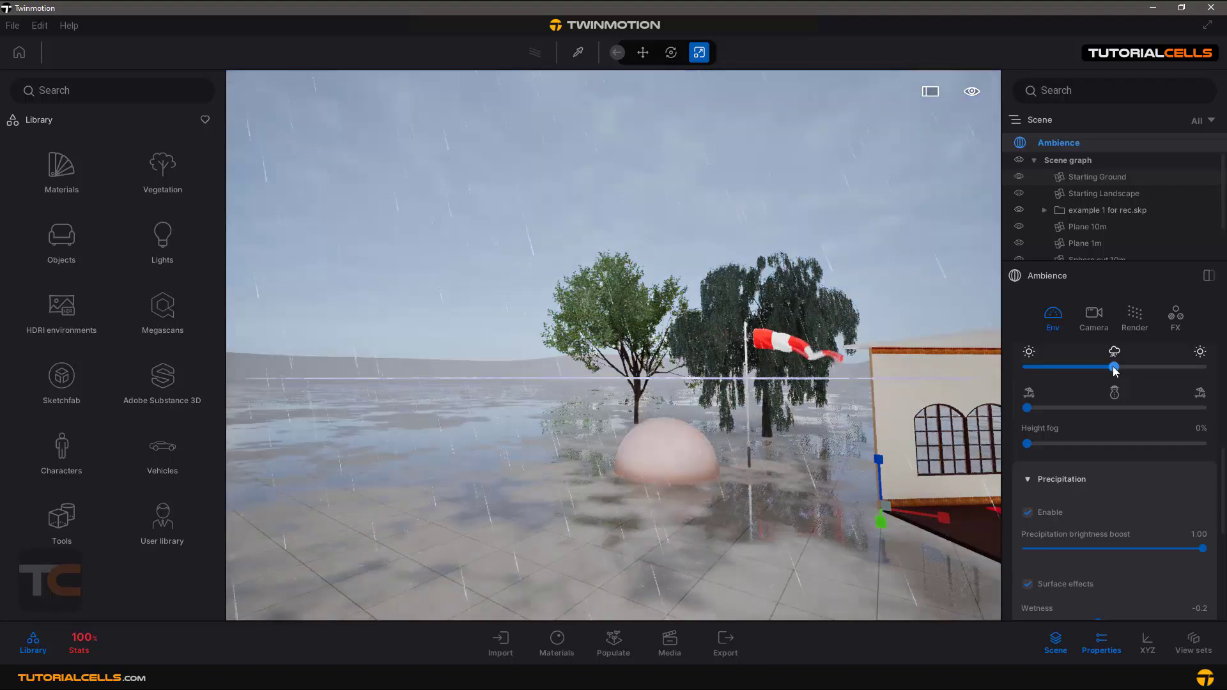
pyautogui.click(1028, 513)
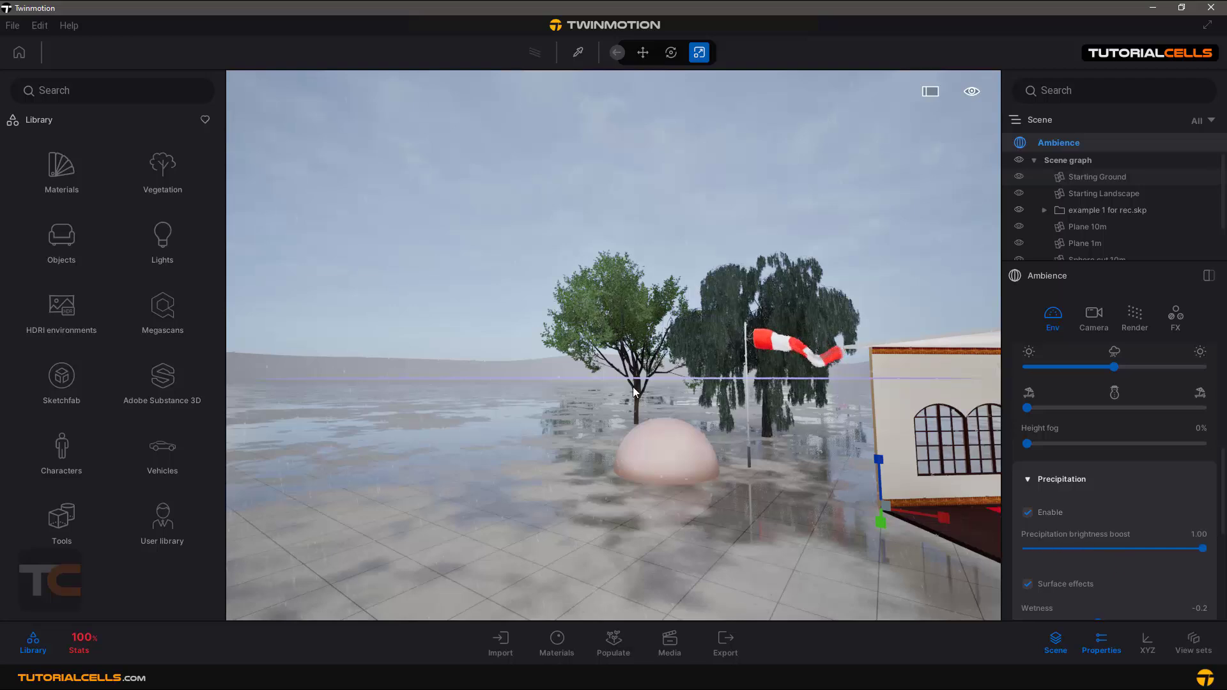
# Set the rain brightness boost to 1.00 after briefly dimming it to 0.15.
pyautogui.click(1053, 548)
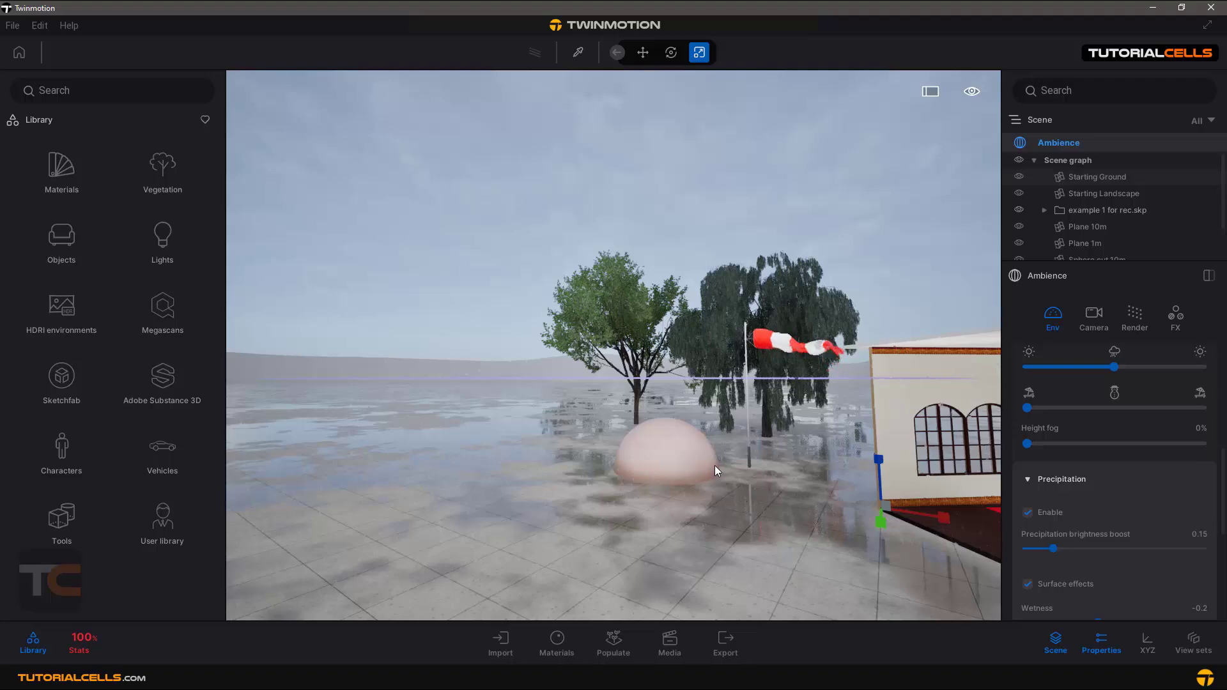
pyautogui.press('Right')
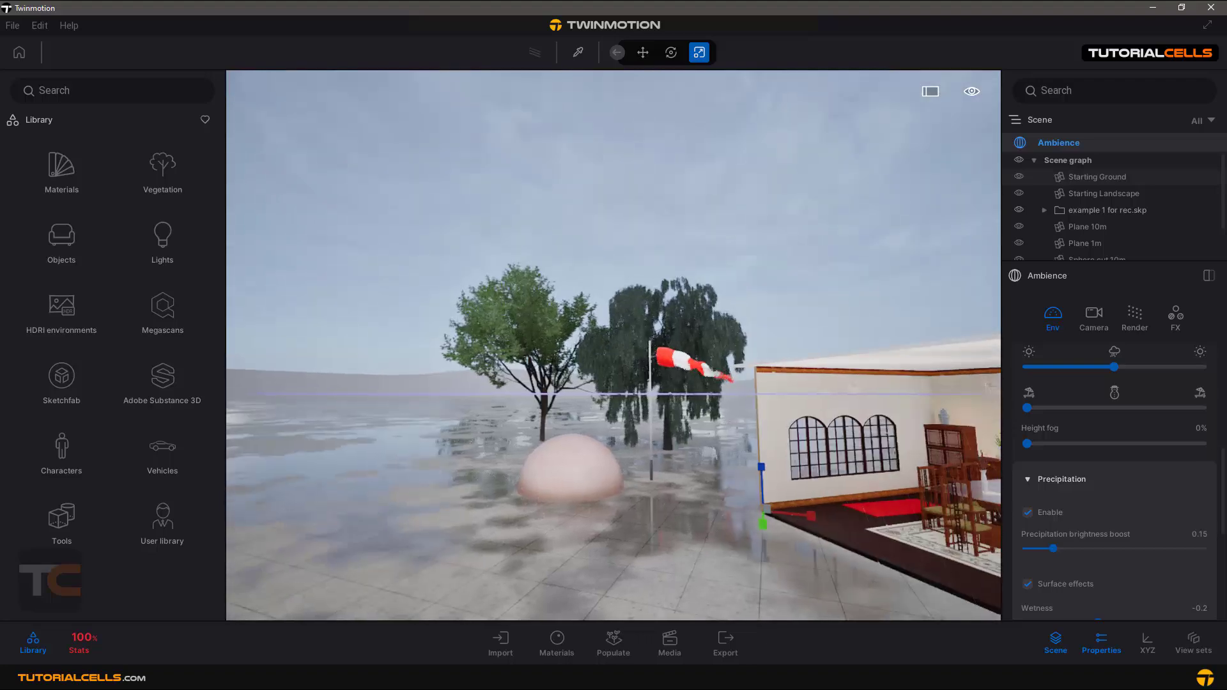
pyautogui.press('Right')
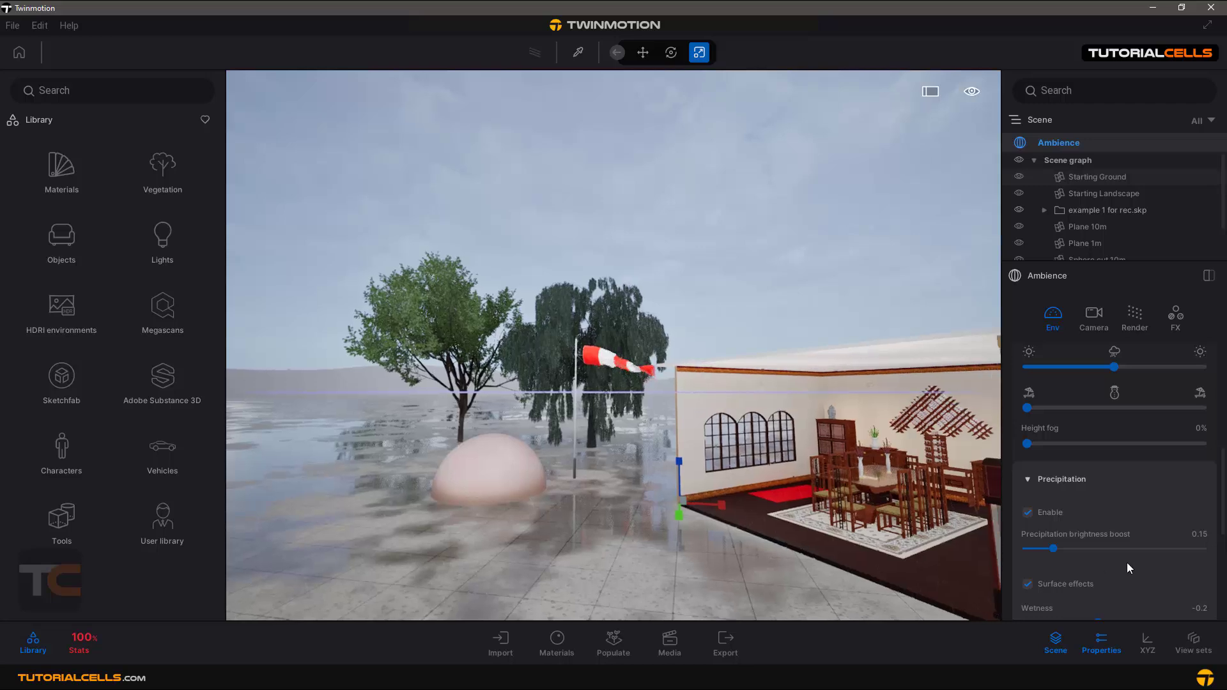
pyautogui.moveTo(1054, 547); pyautogui.dragTo(1215, 545)
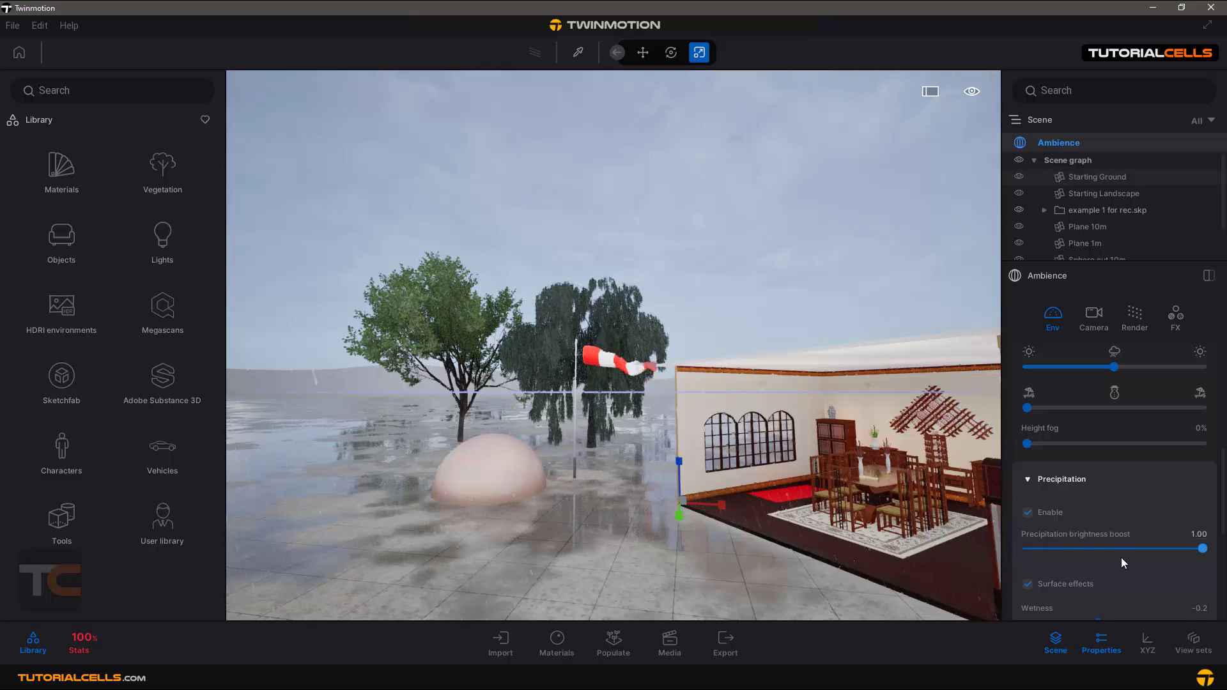
pyautogui.scroll(-2, 1125, 554)
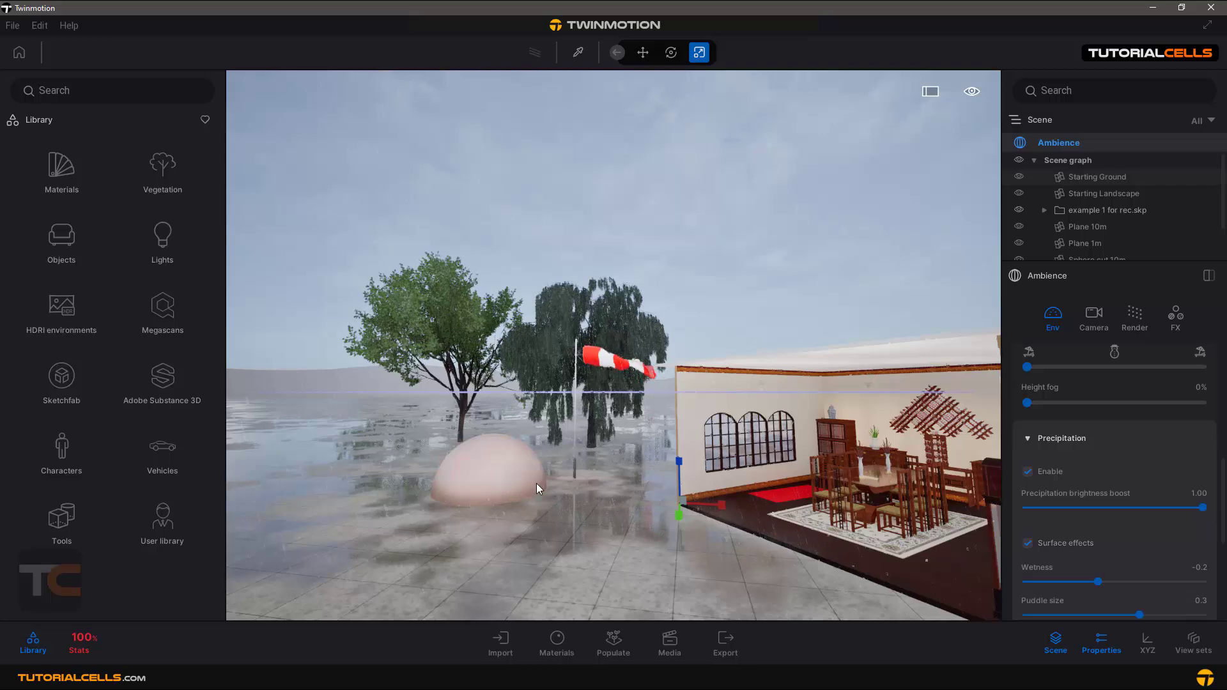
# Toggle surface effects off and back on, then set ground wetness to -0.7.
pyautogui.click(1028, 543)
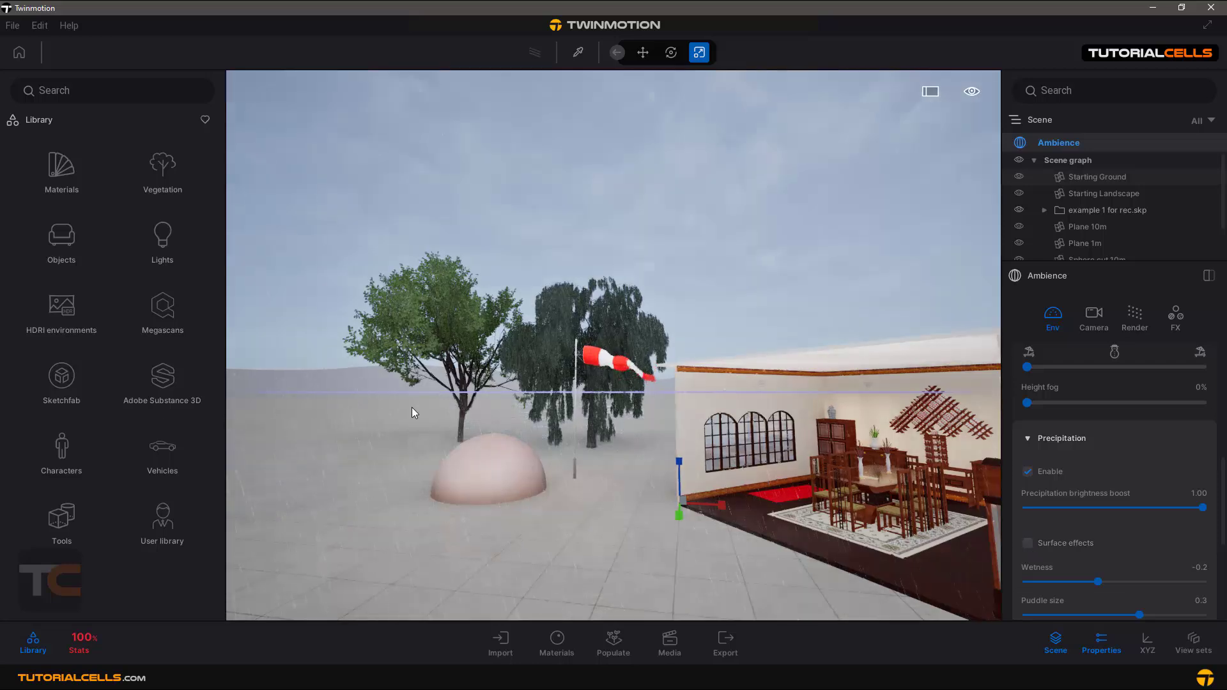
pyautogui.click(1028, 543)
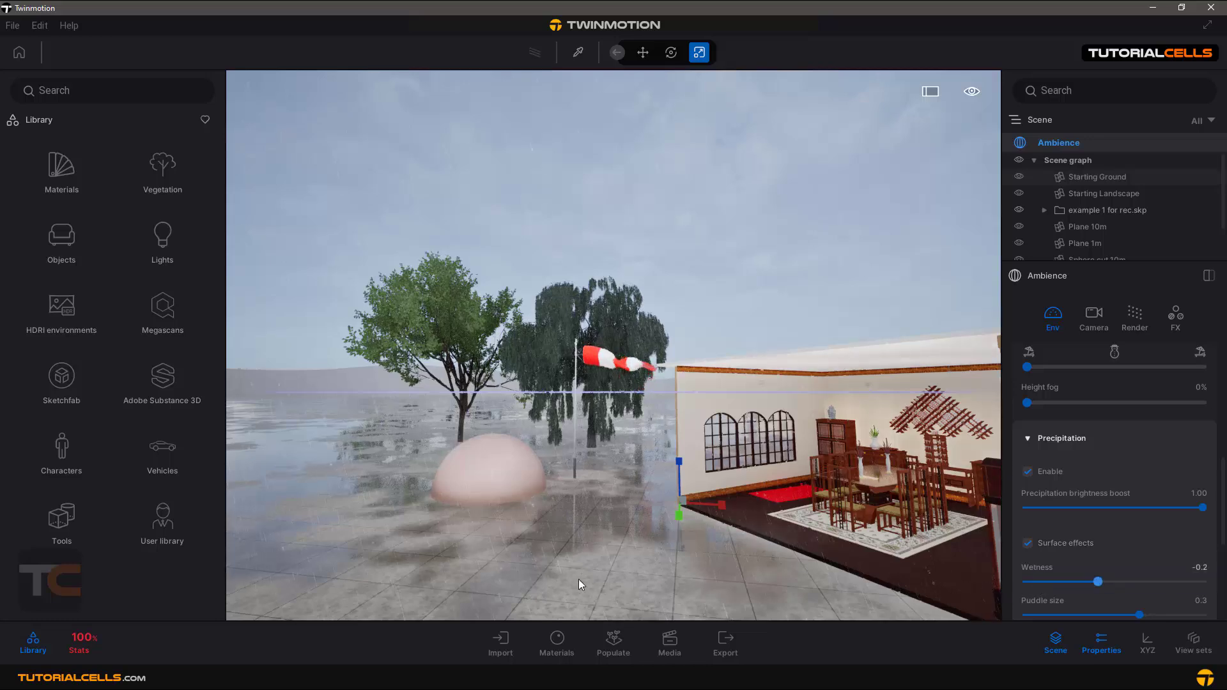
pyautogui.click(1042, 583)
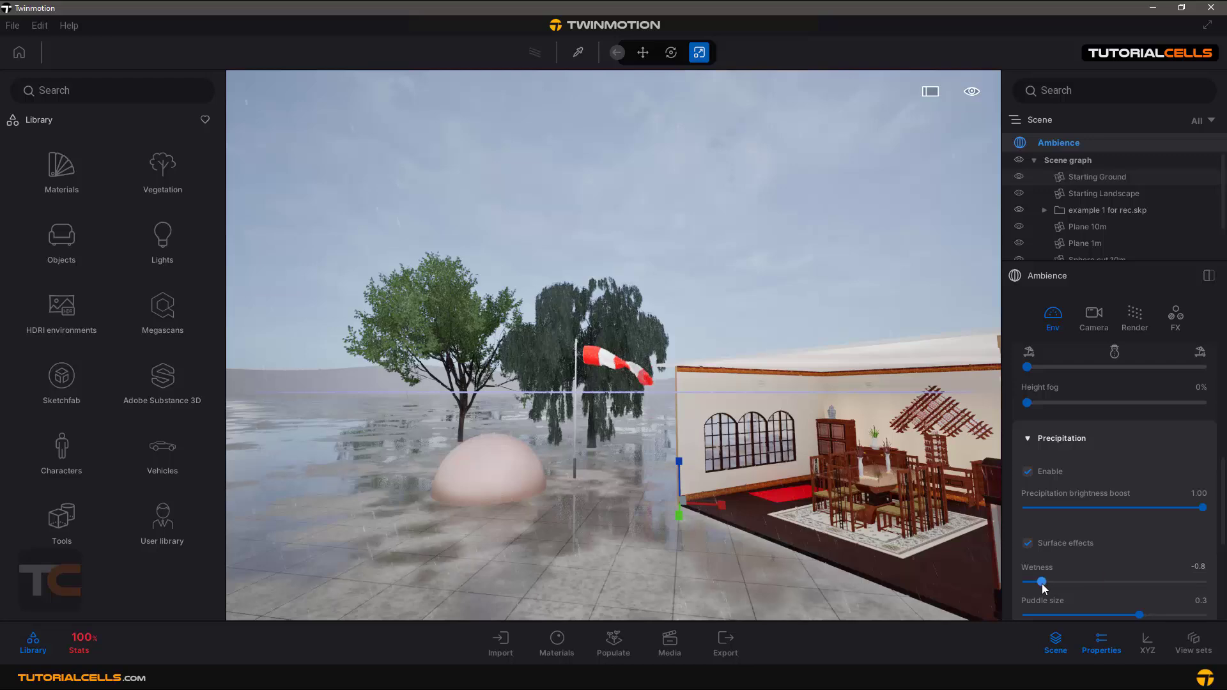
pyautogui.click(1177, 583)
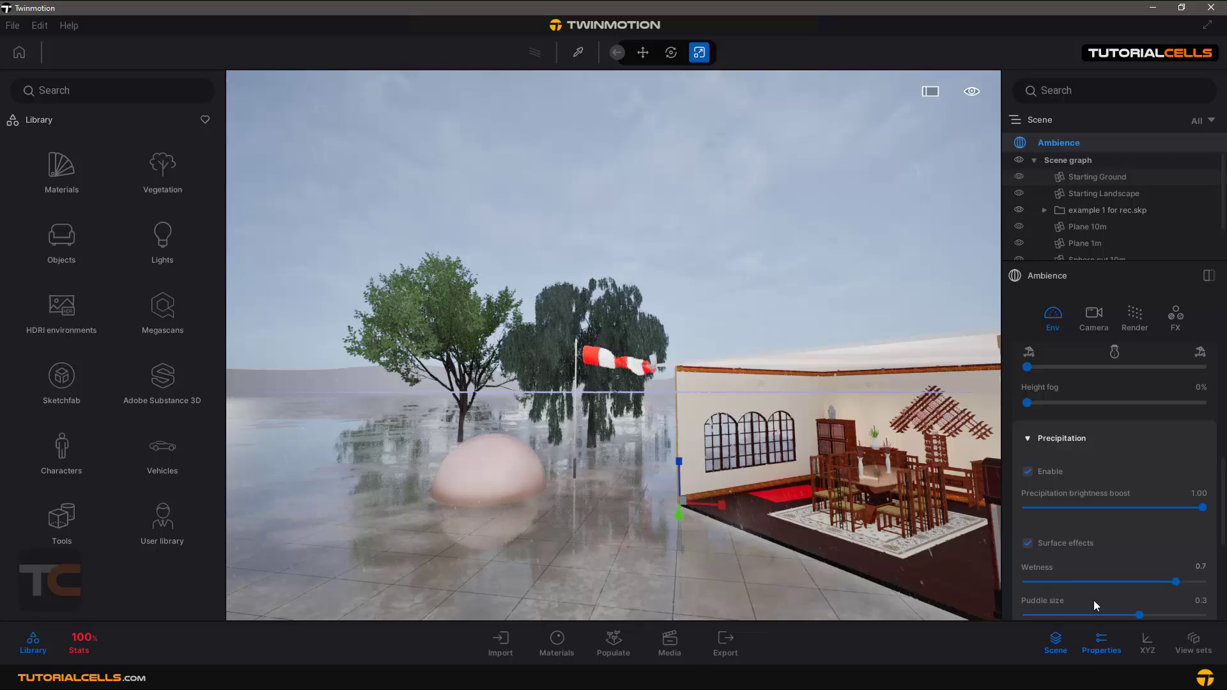
pyautogui.scroll(-1, 1094, 600)
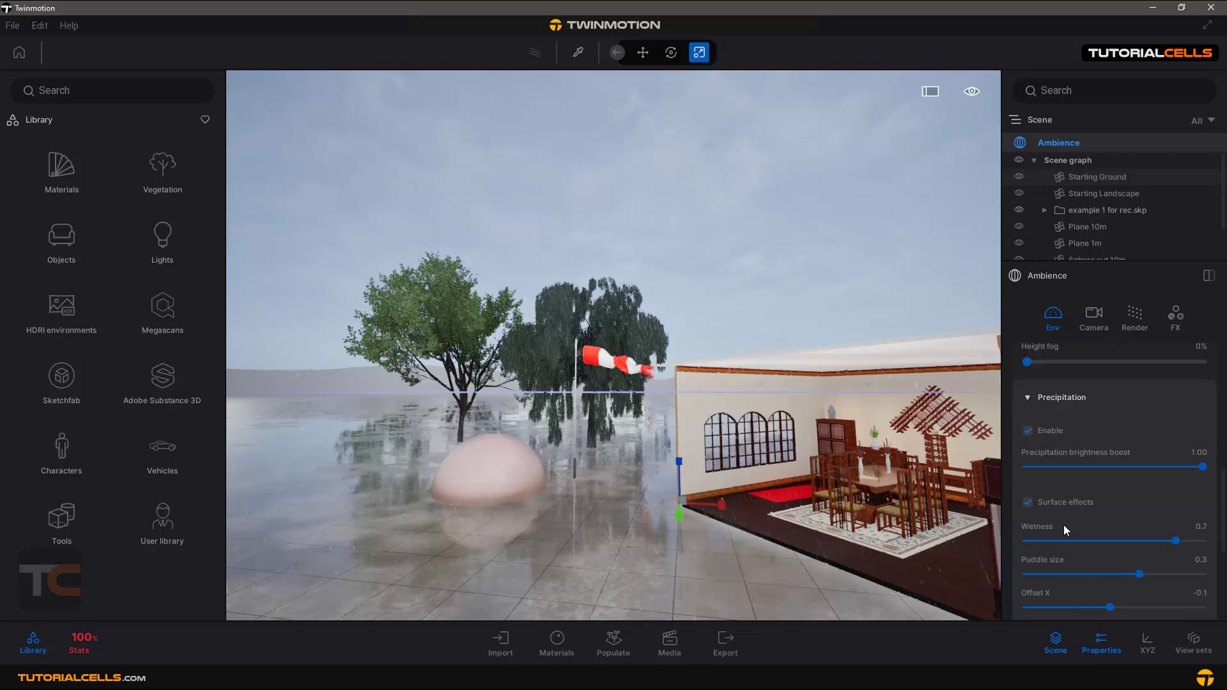
pyautogui.click(1052, 540)
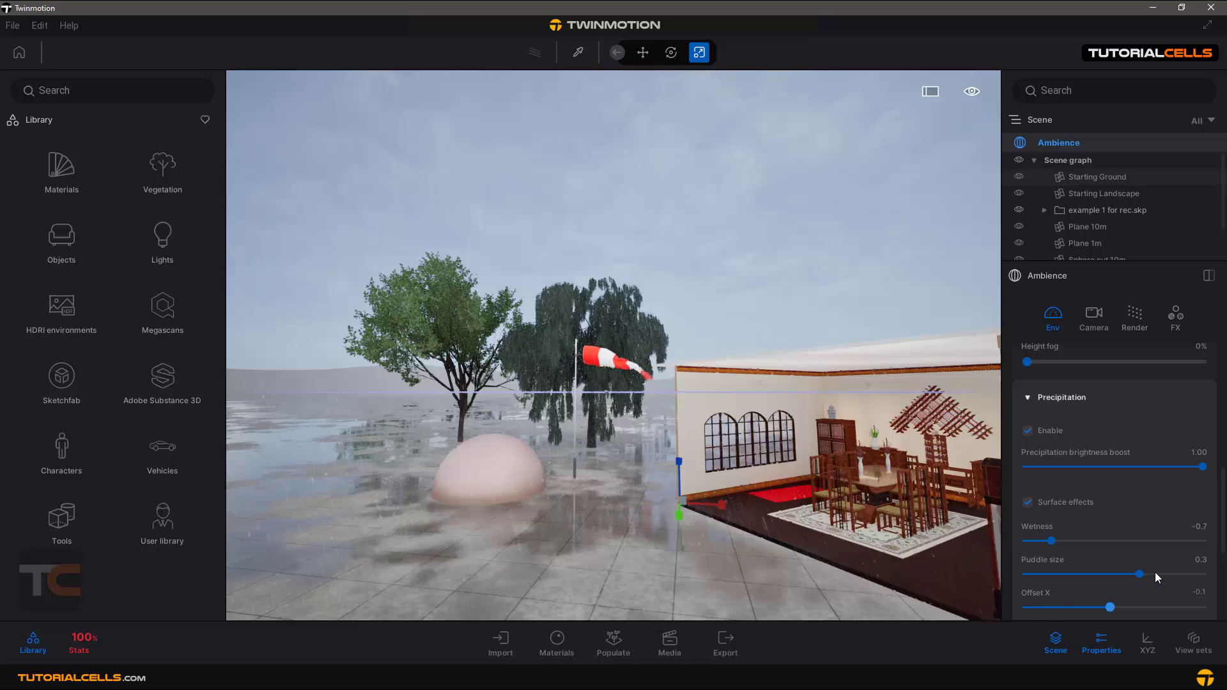
# Set puddle size to -0.2 and puddle offsets X to 0.2 and Y to 0.3.
pyautogui.click(1188, 574)
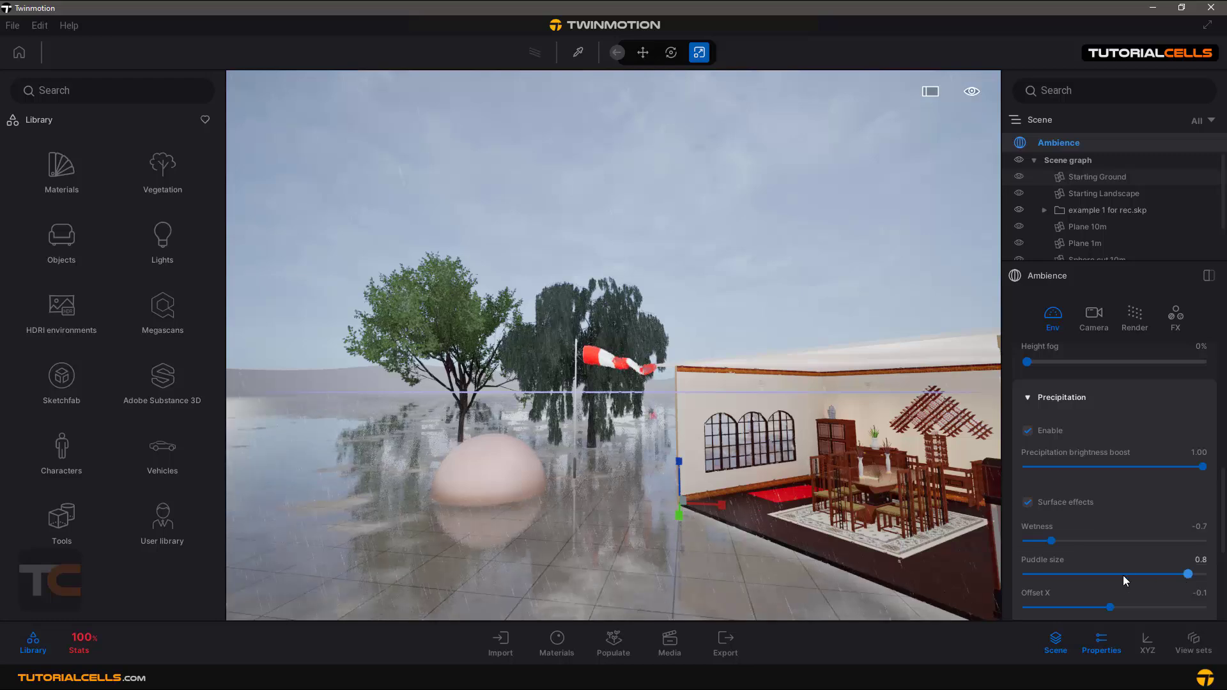
pyautogui.click(1098, 574)
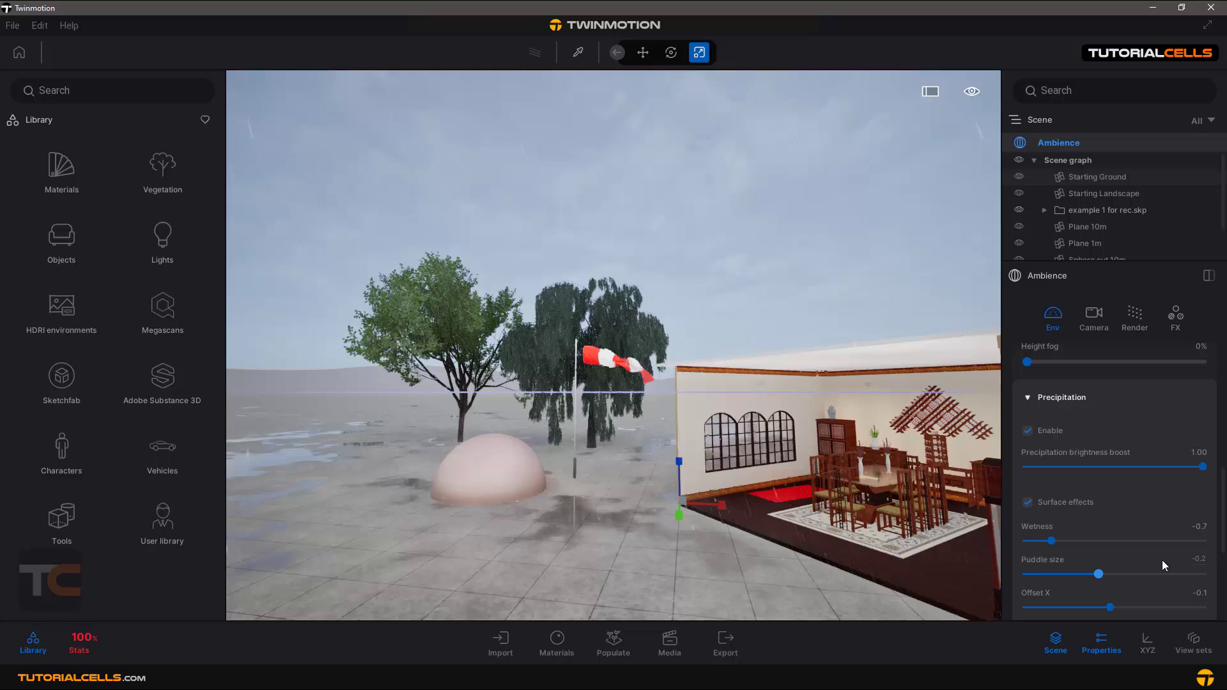
pyautogui.scroll(-2, 1162, 560)
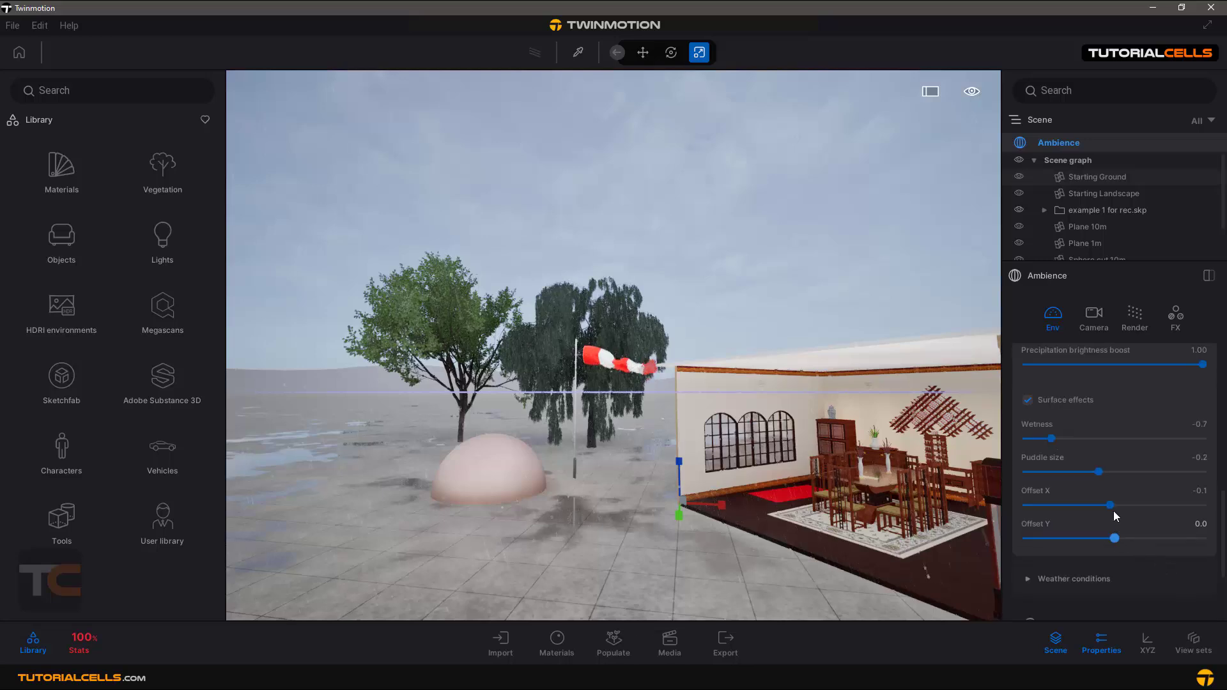
pyautogui.moveTo(1130, 503); pyautogui.dragTo(1130, 504)
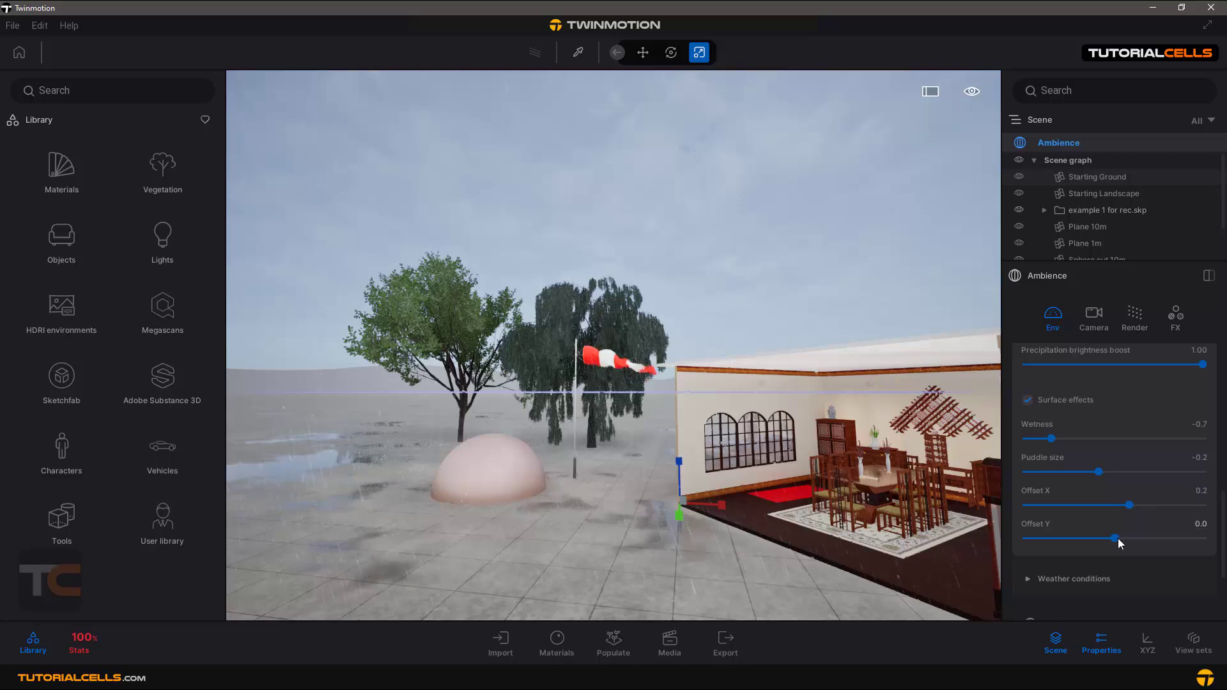
pyautogui.click(1139, 537)
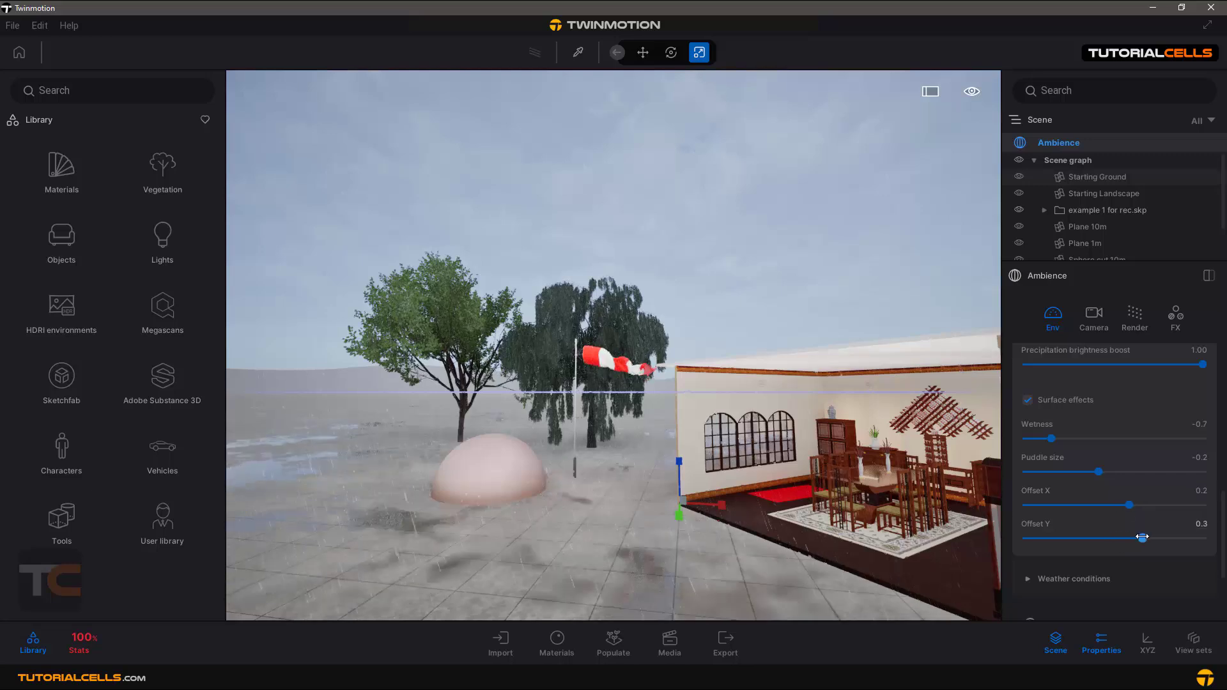
# Set wind speed to 3.48 and wind direction to 224° in weather conditions.
pyautogui.scroll(-2, 1102, 560)
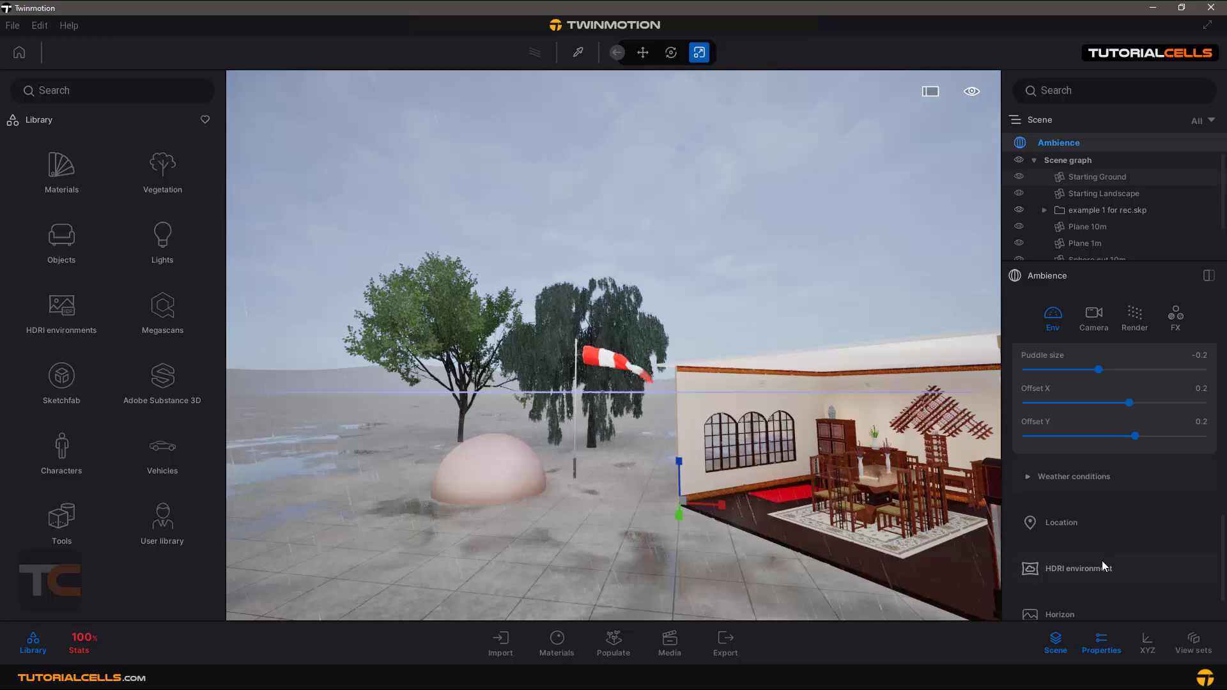
pyautogui.click(1072, 478)
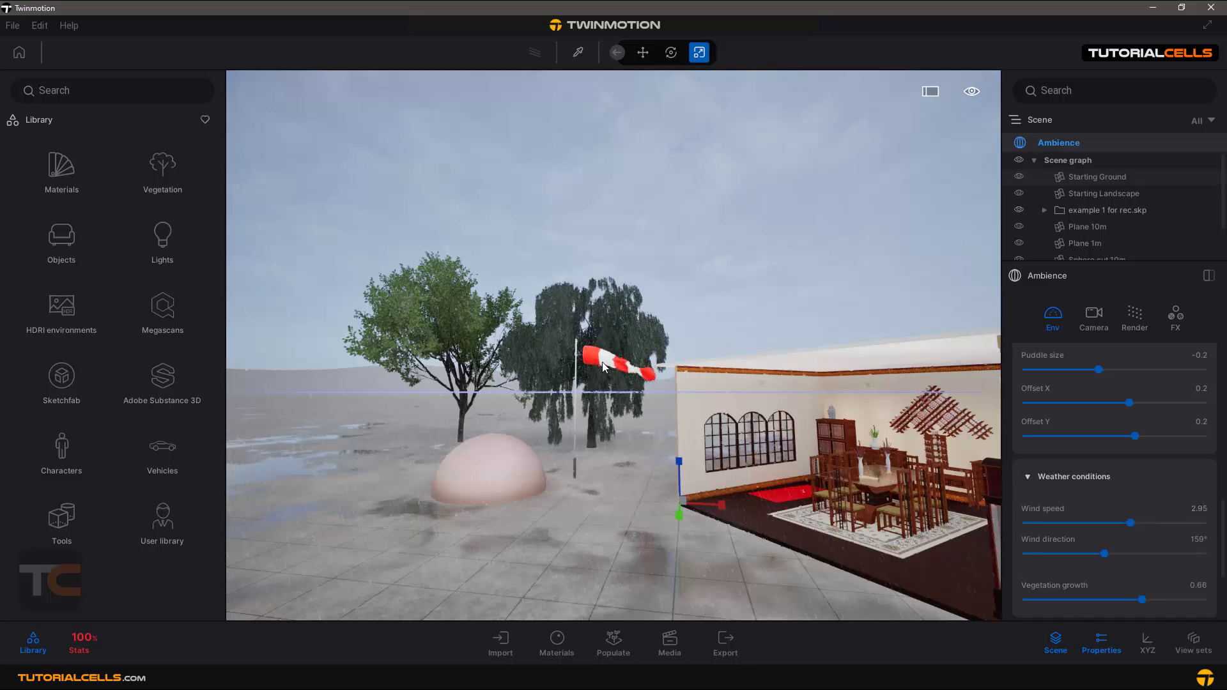
pyautogui.click(1058, 523)
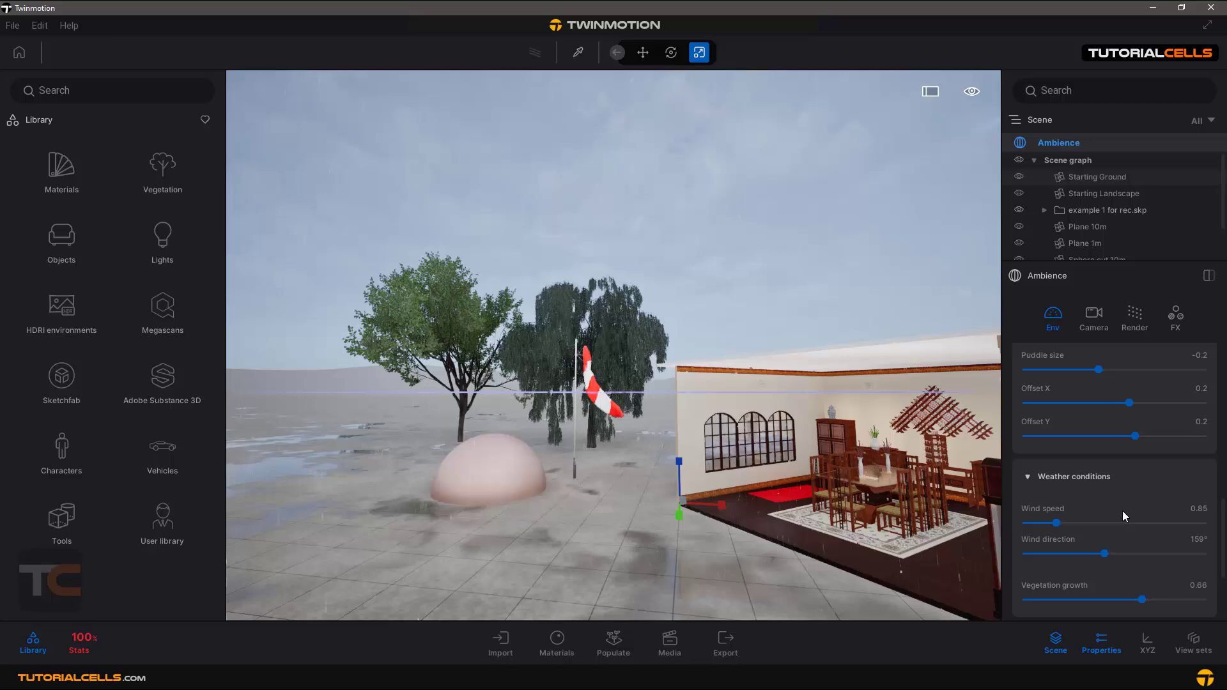
pyautogui.click(1149, 522)
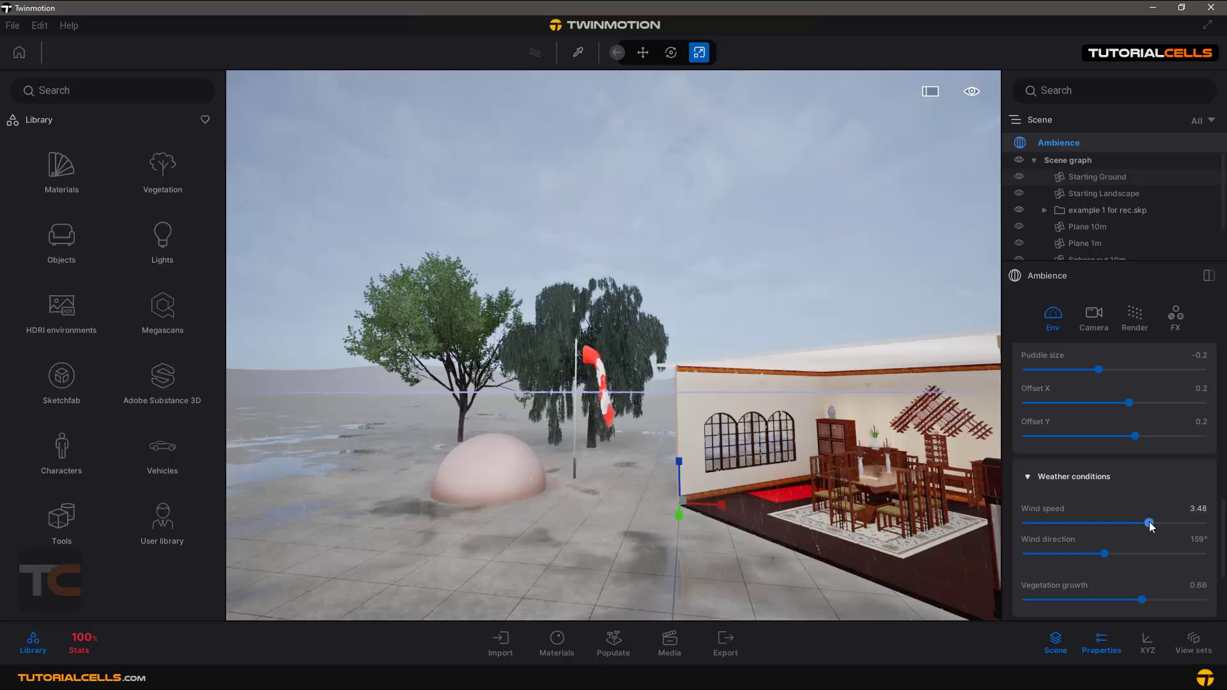
pyautogui.click(1037, 555)
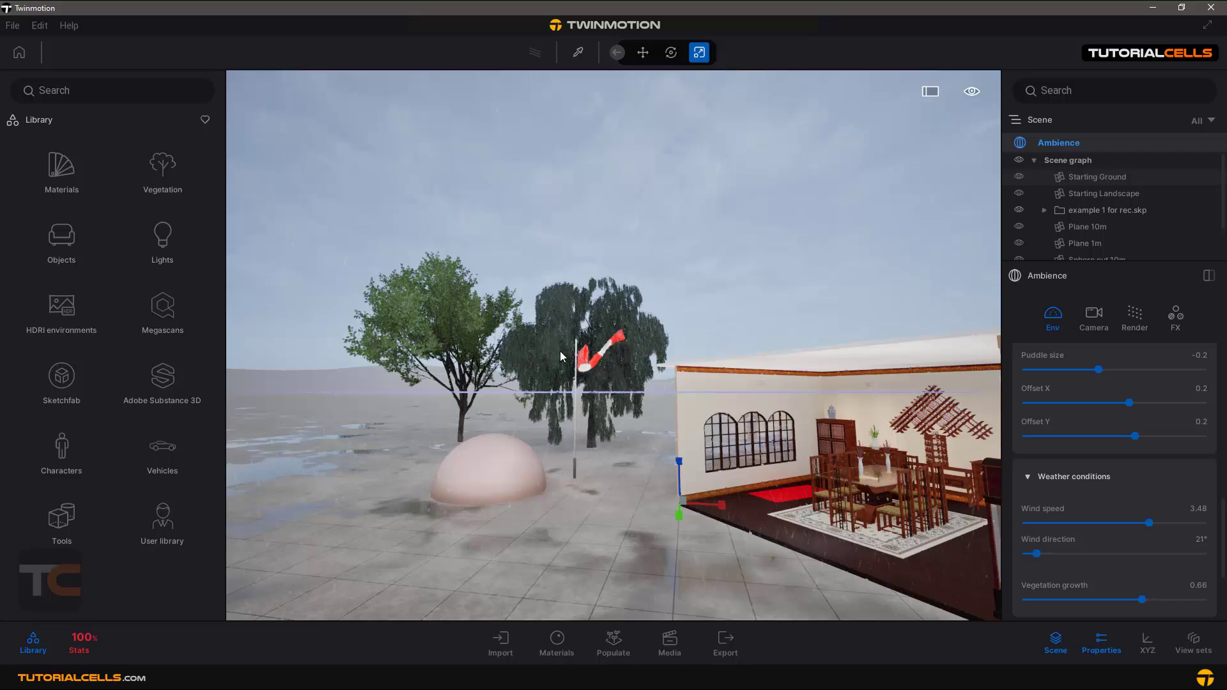
pyautogui.click(1137, 552)
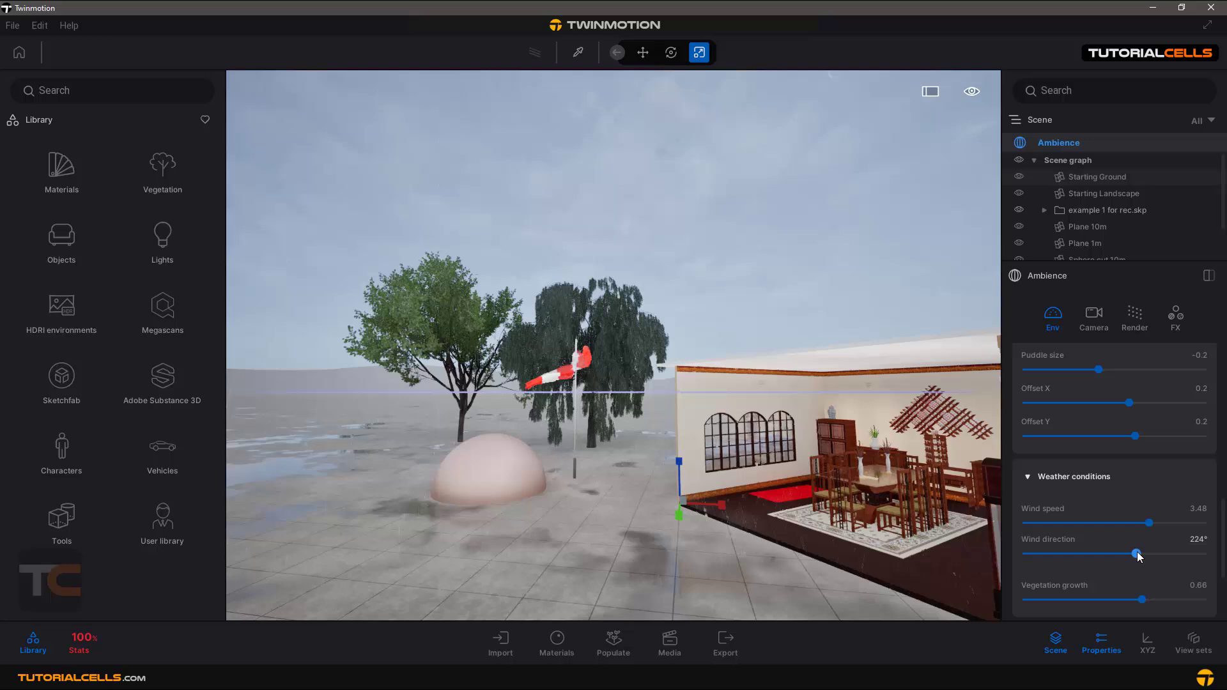
pyautogui.scroll(-1, 1093, 578)
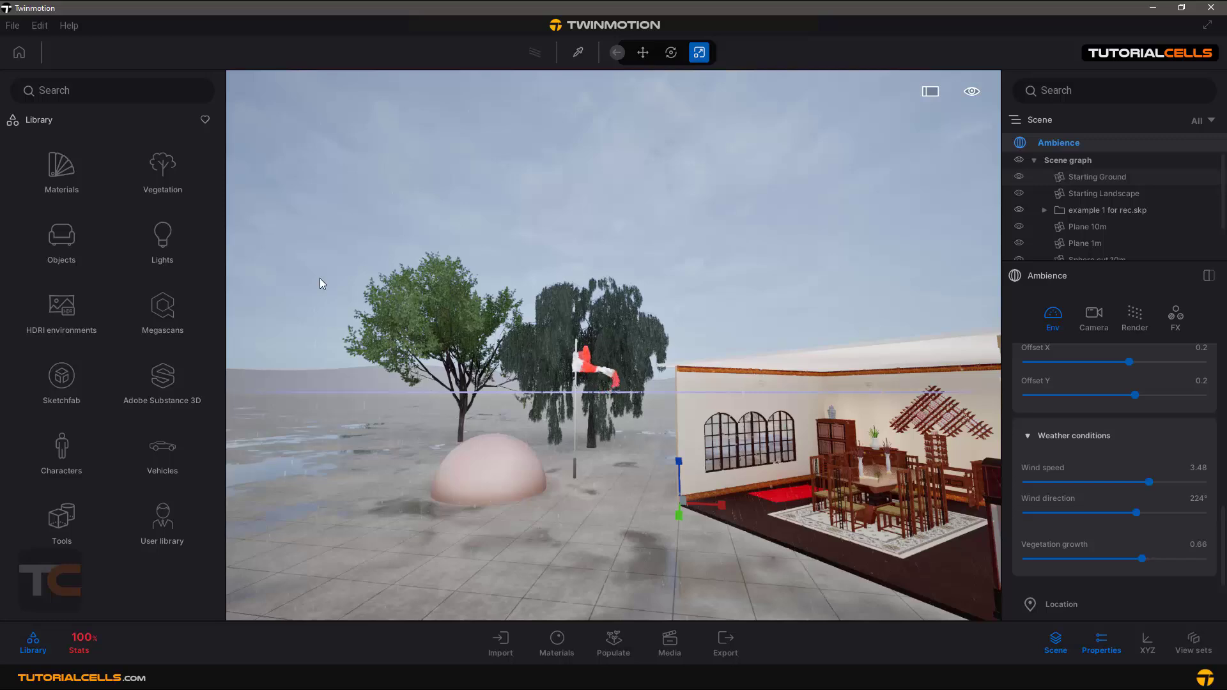
# Show the Vegetation library categories and set vegetation growth to 0.49 after testing 1.00.
pyautogui.click(160, 170)
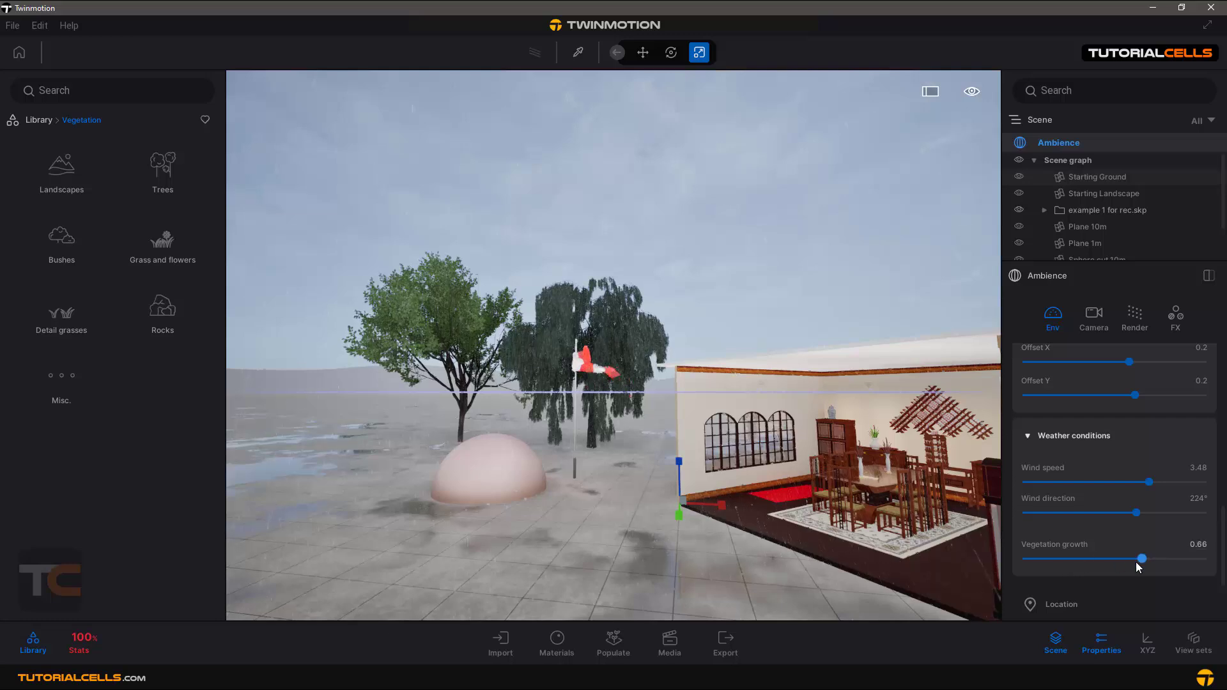
pyautogui.moveTo(1137, 561); pyautogui.dragTo(1223, 555)
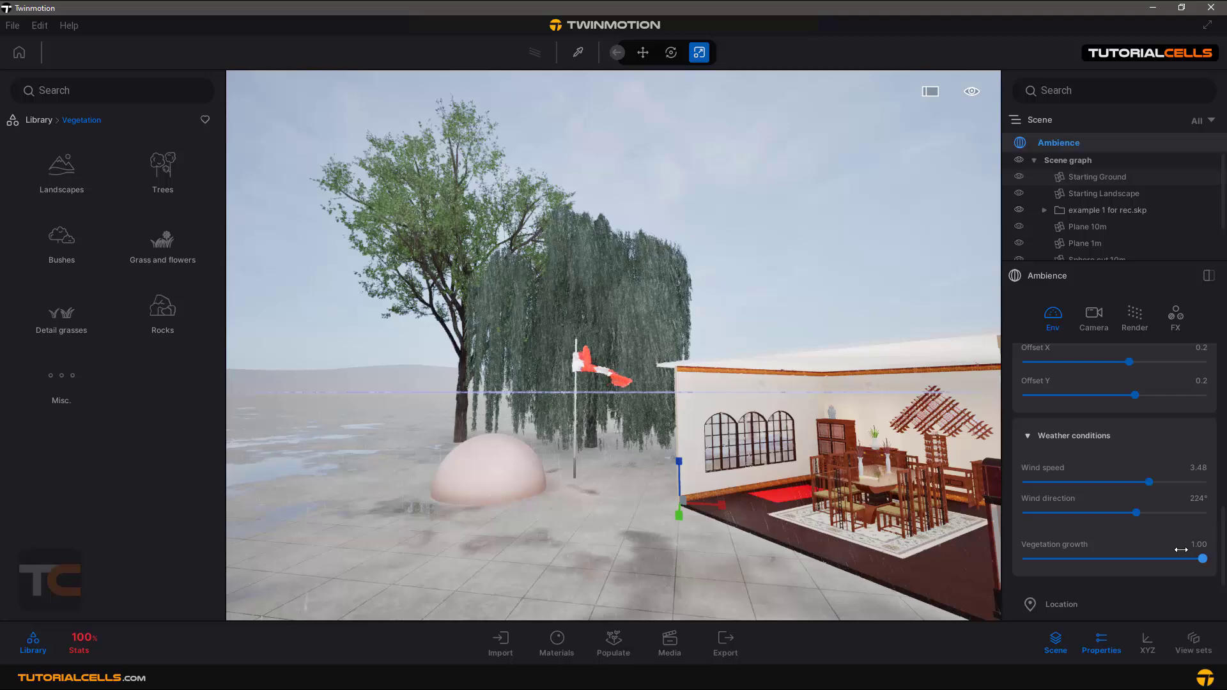
pyautogui.moveTo(1176, 555); pyautogui.dragTo(1112, 555)
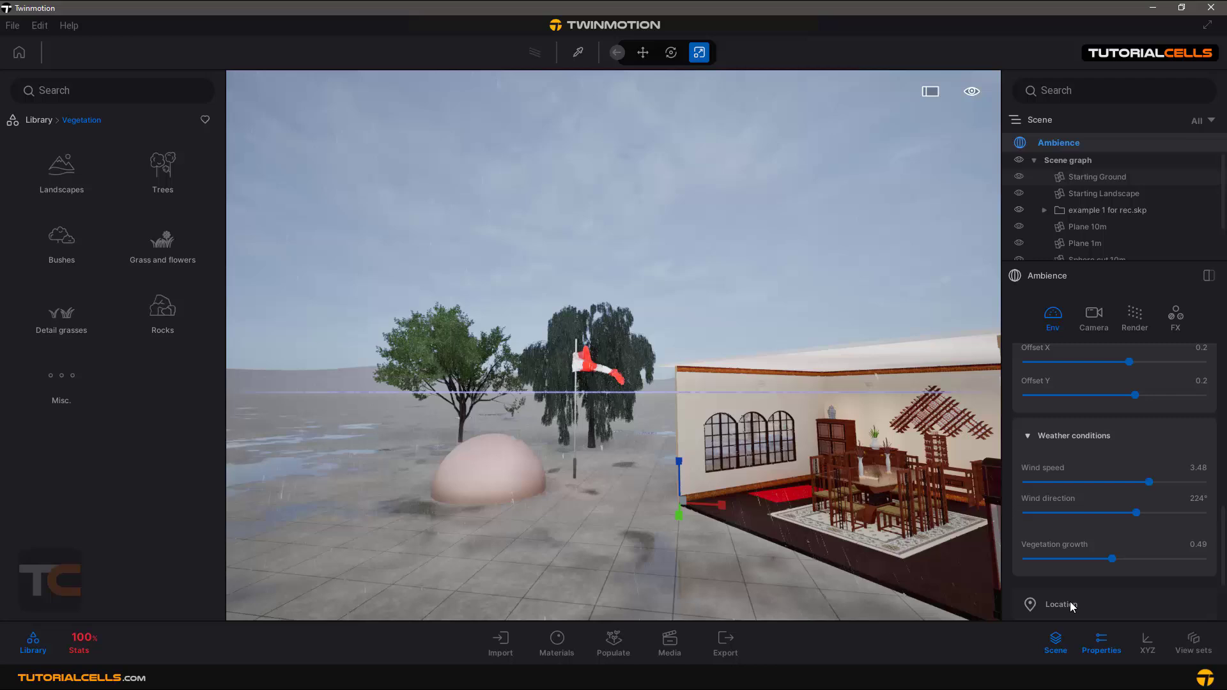
# Expand location details showing July and the map, then set the weather to fully sunny.
pyautogui.scroll(-5, 1083, 588)
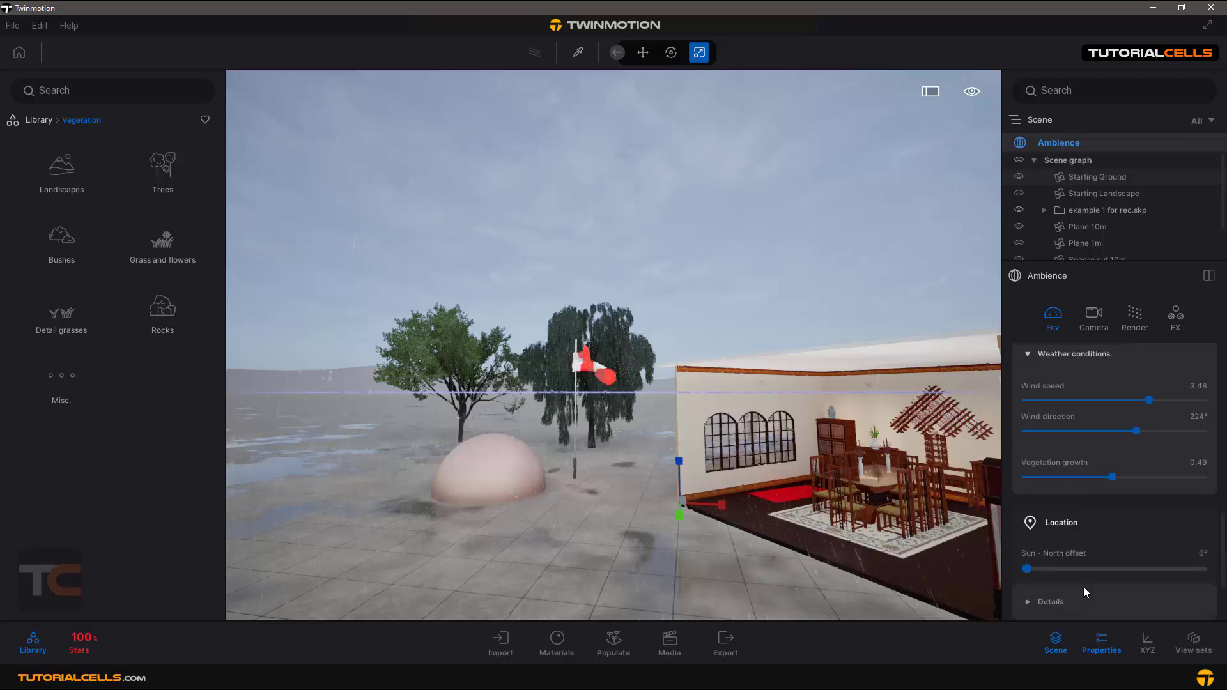
pyautogui.scroll(-2, 1083, 586)
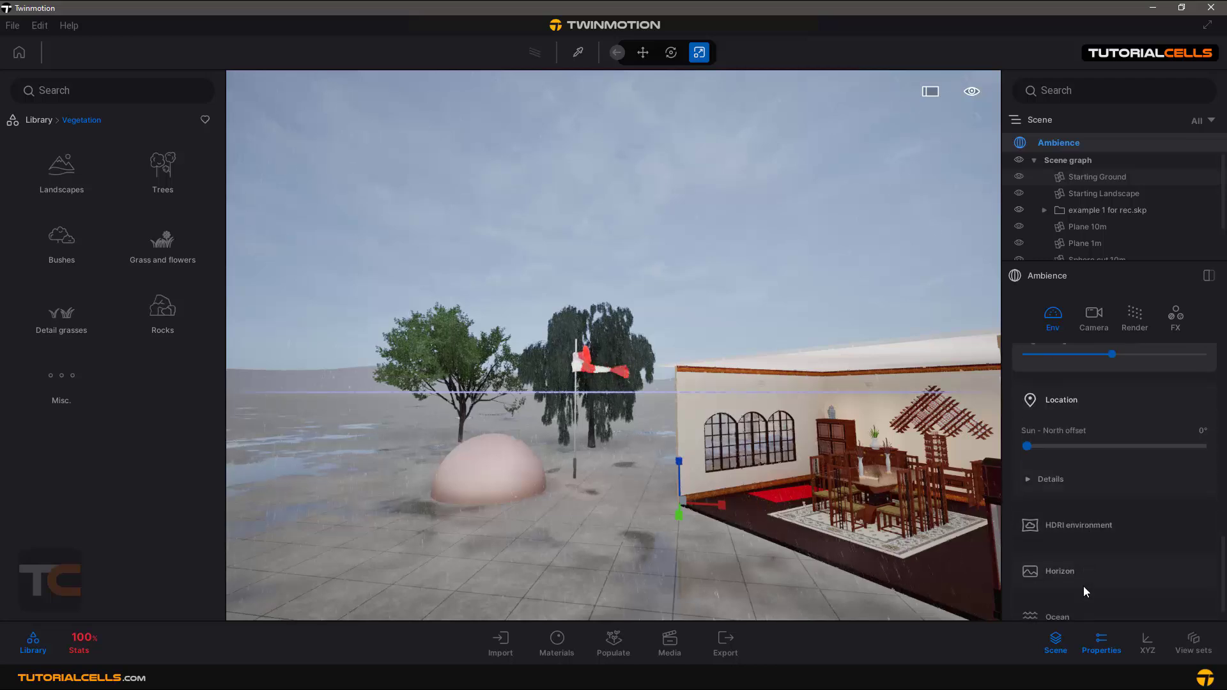
pyautogui.click(1038, 481)
pyautogui.scroll(5, 1046, 499)
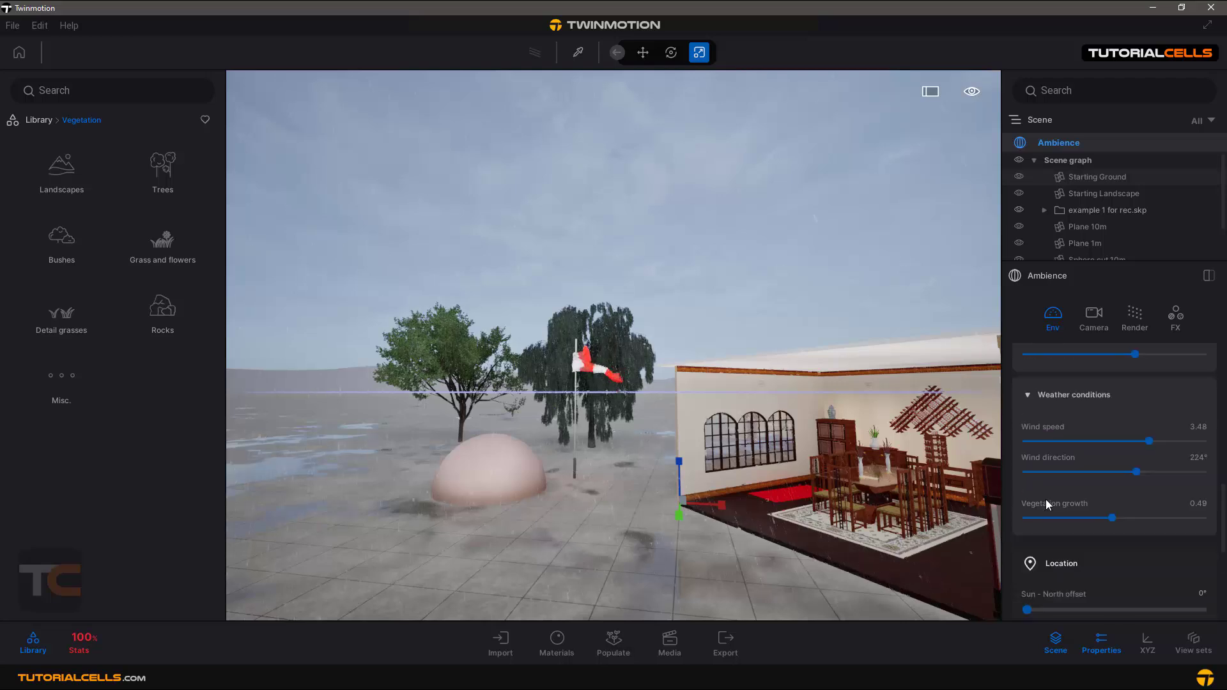
pyautogui.scroll(5, 1141, 440)
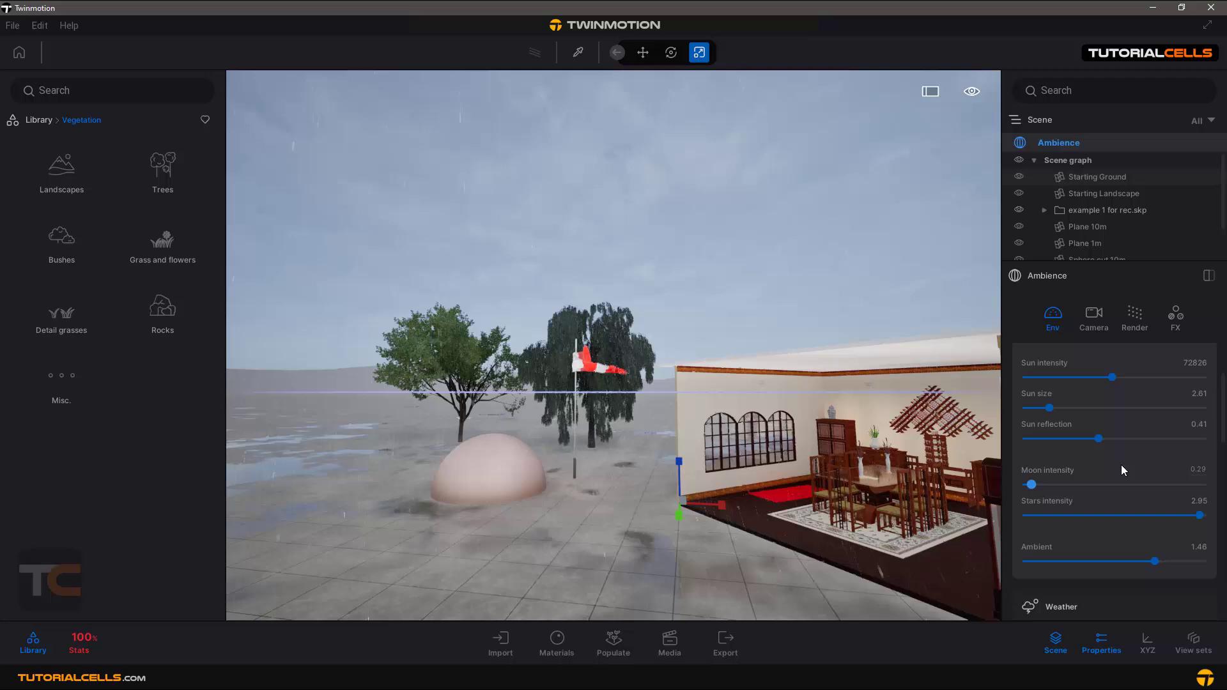
pyautogui.scroll(-2, 1095, 494)
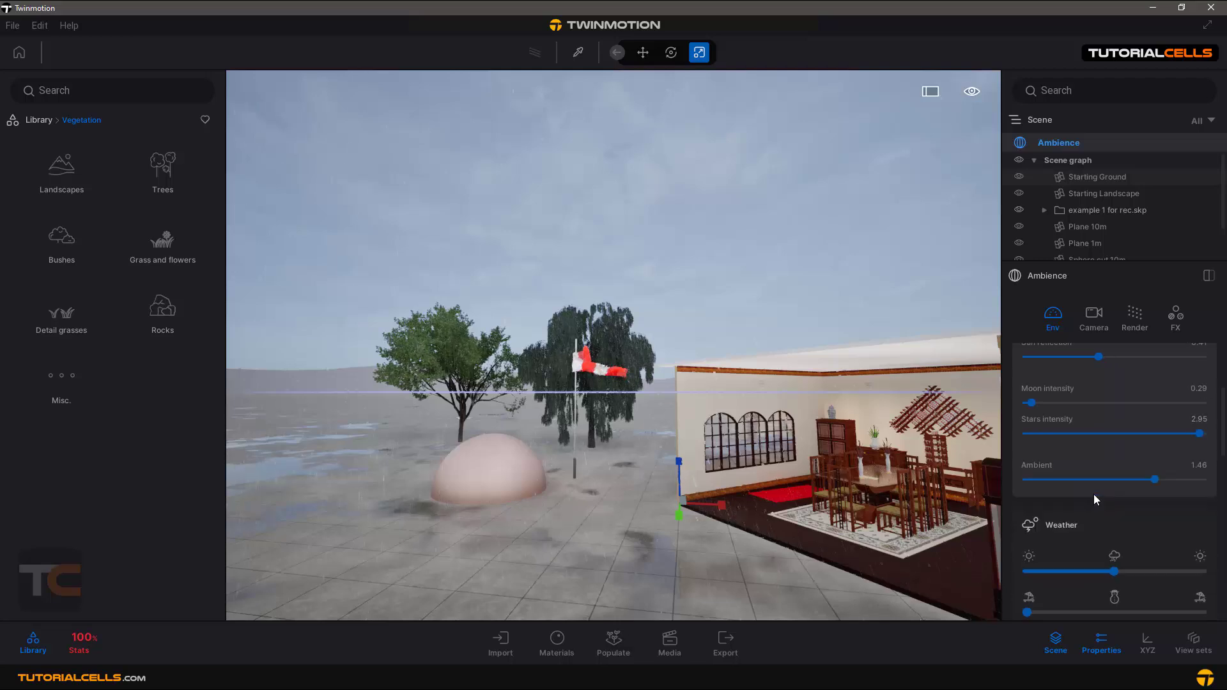
pyautogui.click(1037, 510)
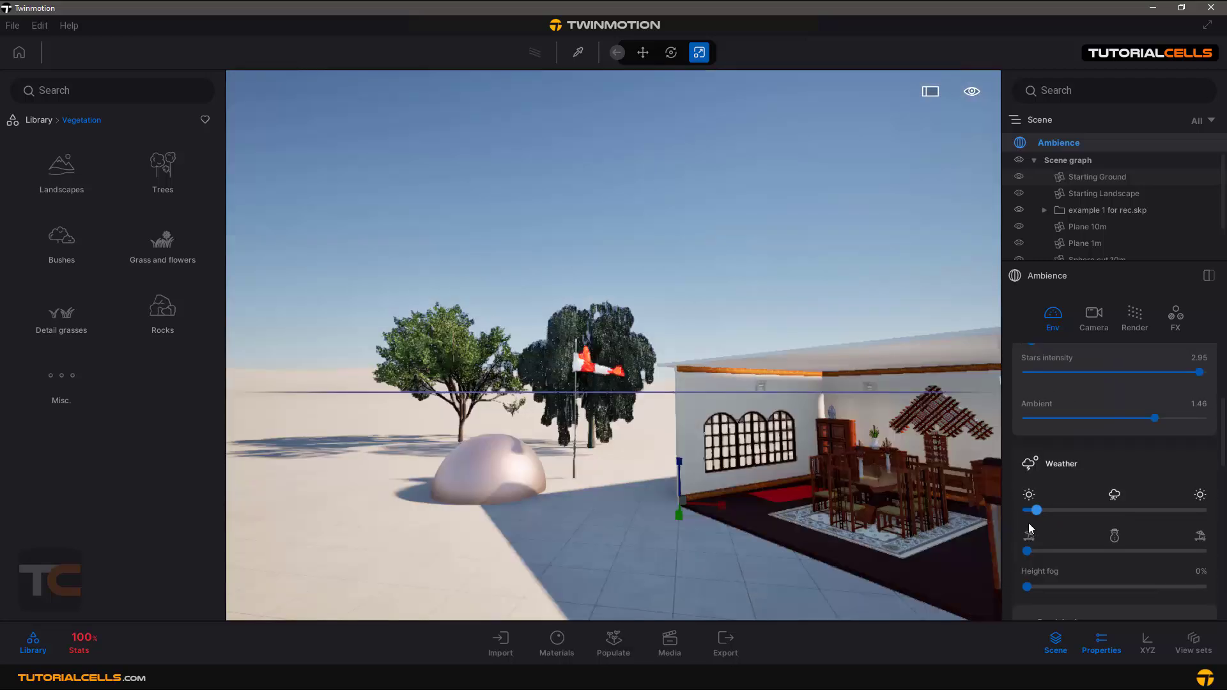
pyautogui.scroll(-6, 1112, 521)
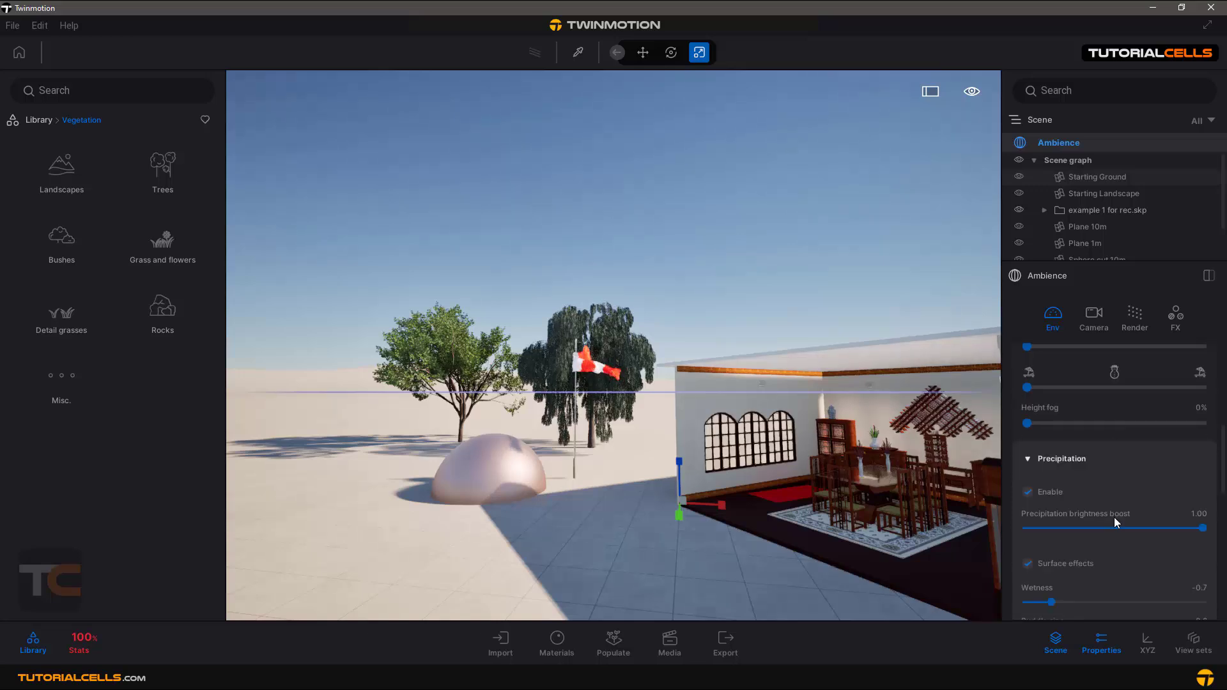
pyautogui.scroll(-8, 1116, 521)
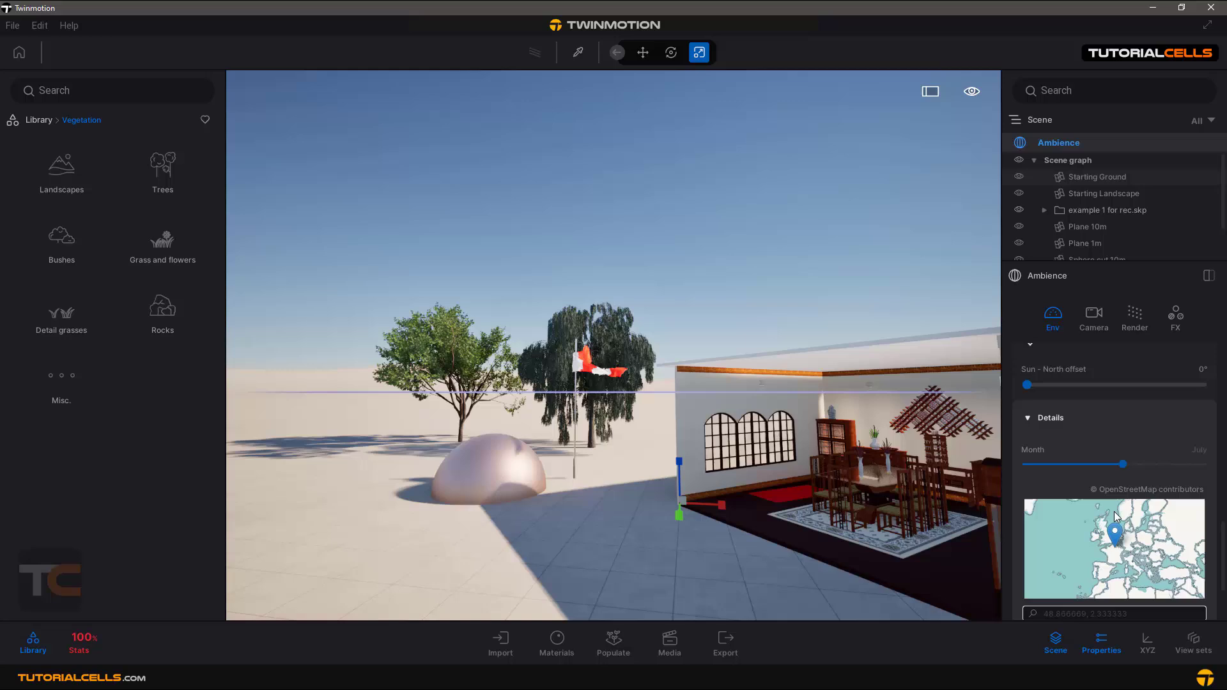
pyautogui.scroll(1, 1114, 511)
pyautogui.scroll(2, 1115, 511)
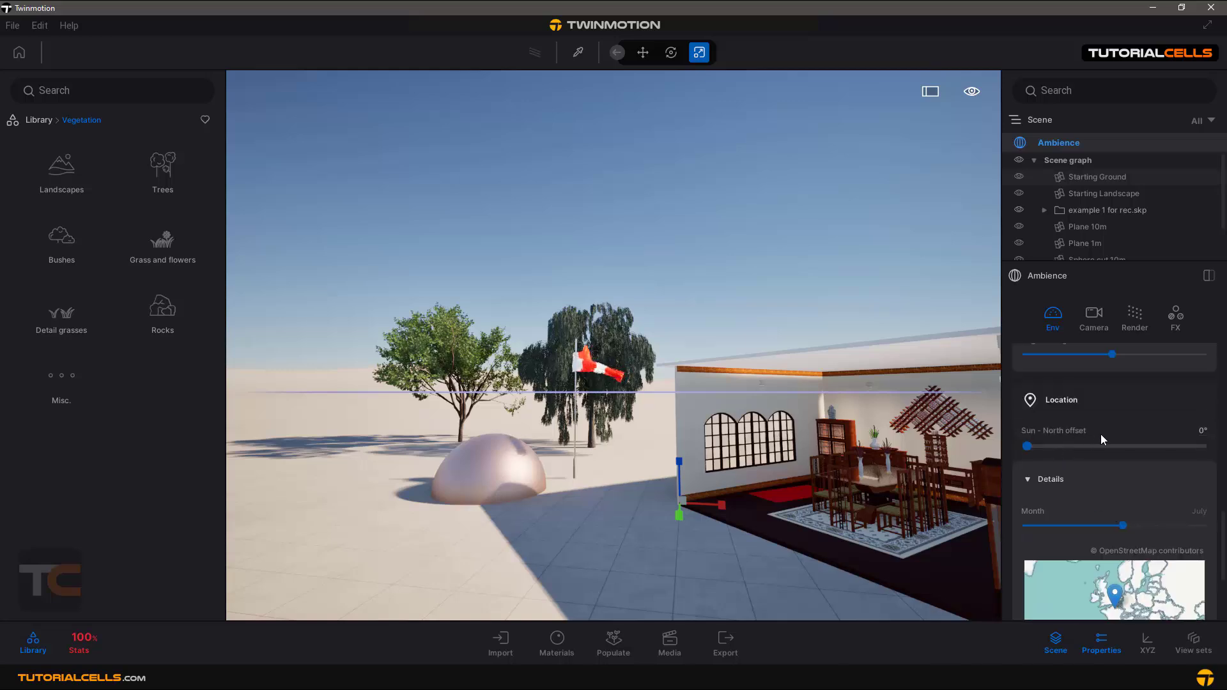
pyautogui.scroll(-6, 1102, 474)
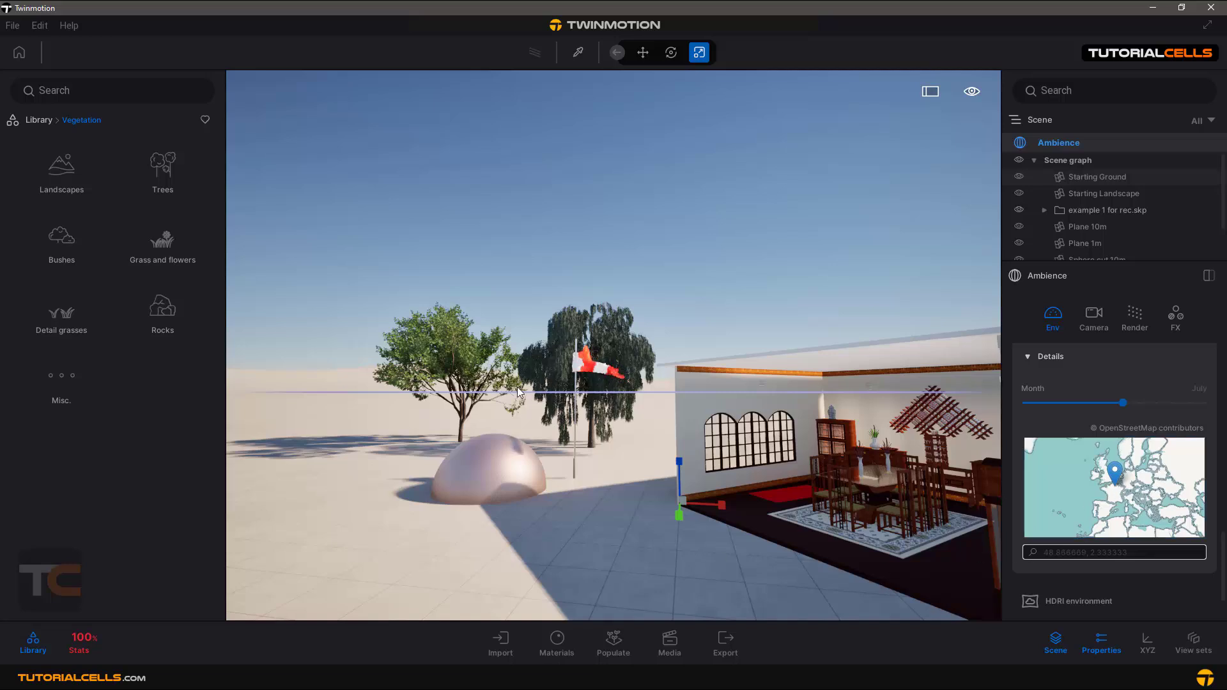
pyautogui.scroll(-1, 1055, 543)
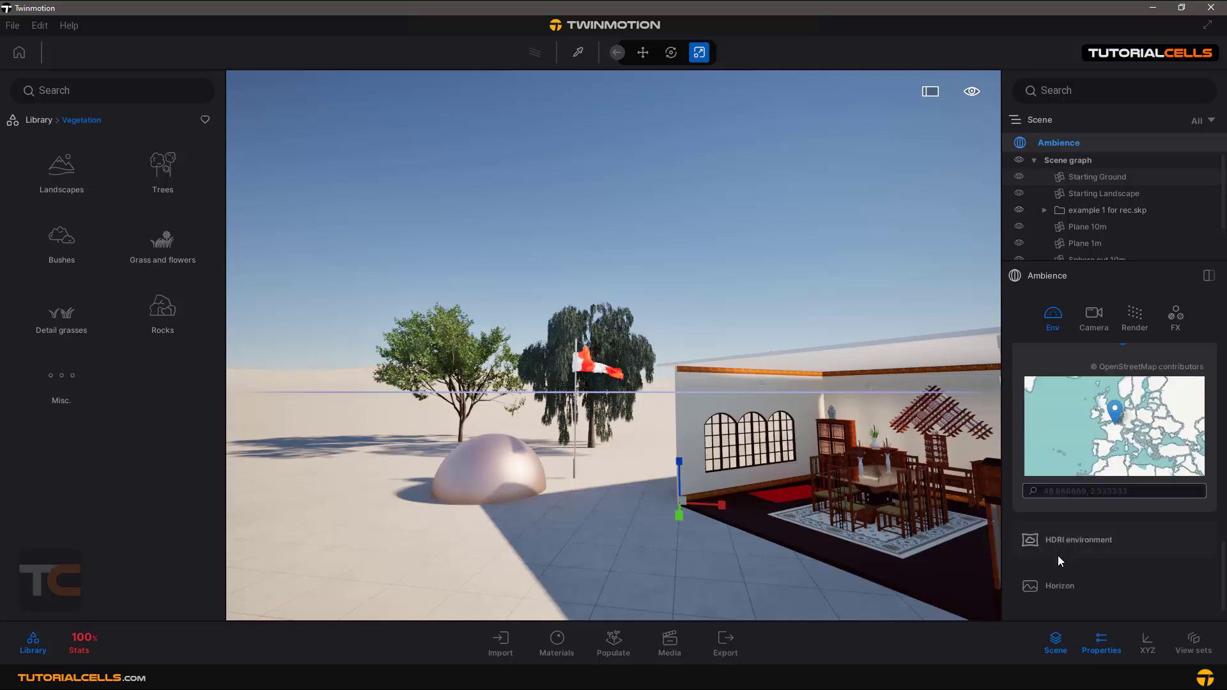
pyautogui.scroll(-1, 1060, 555)
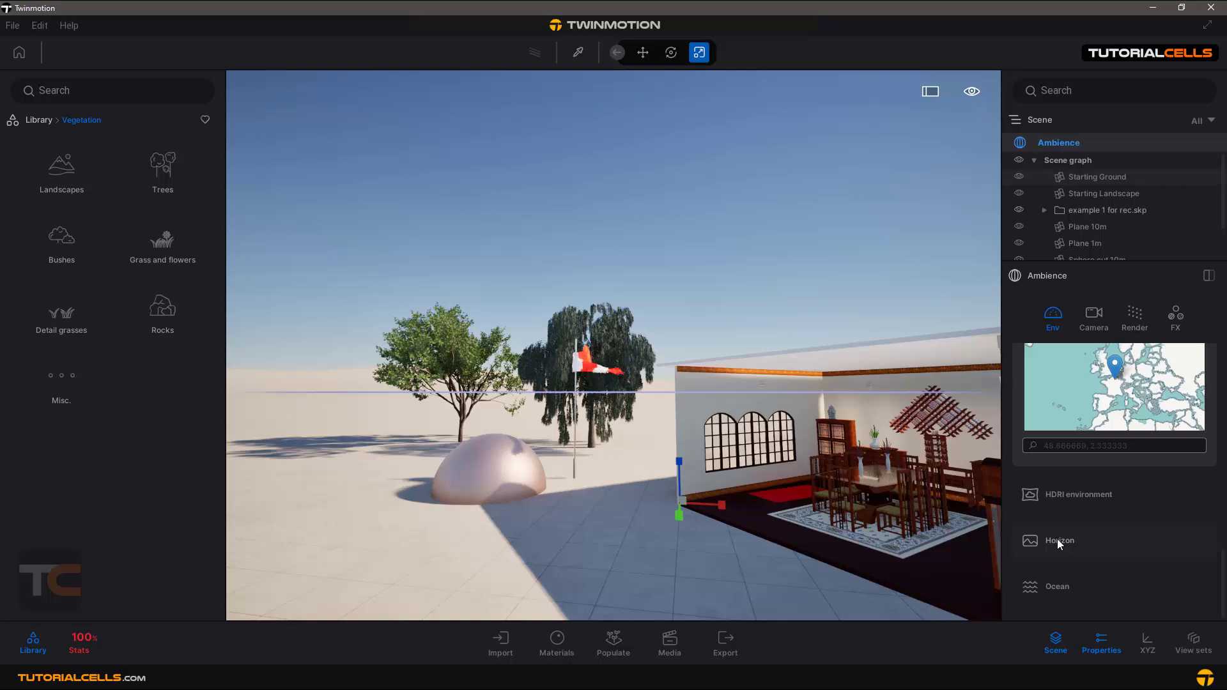
# Enable then disable the HDRI environment, and return the library to its top-level categories.
pyautogui.click(1071, 496)
pyautogui.scroll(-1, 1095, 524)
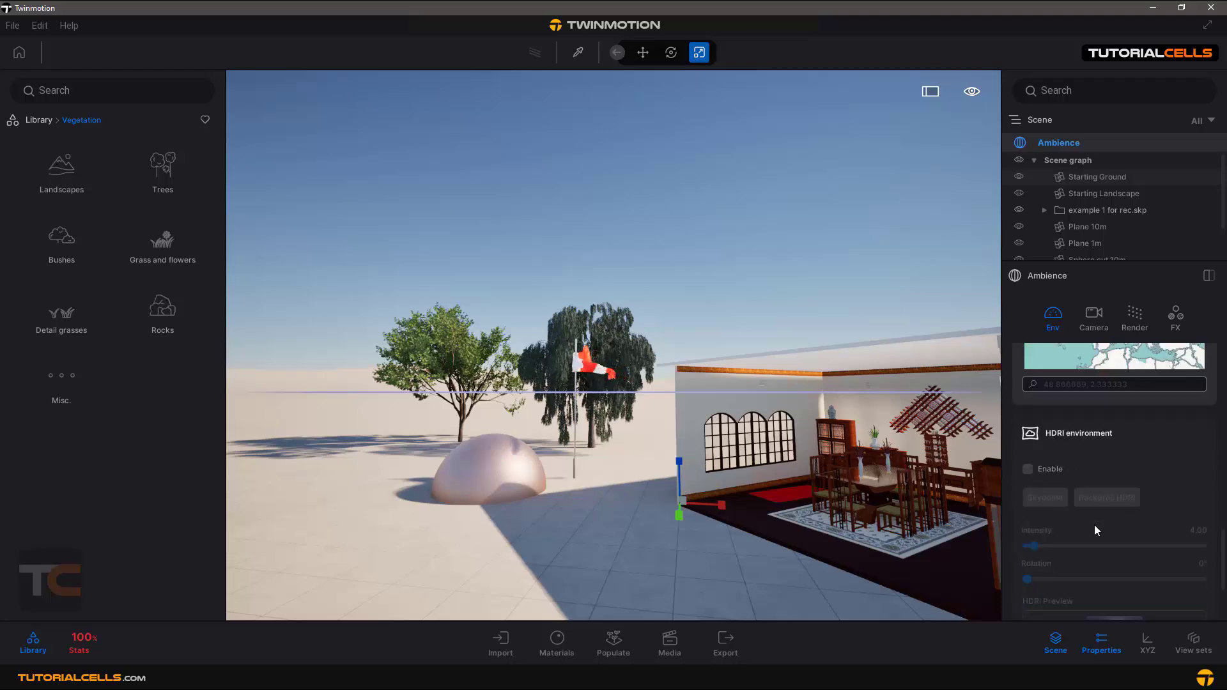
pyautogui.click(1027, 470)
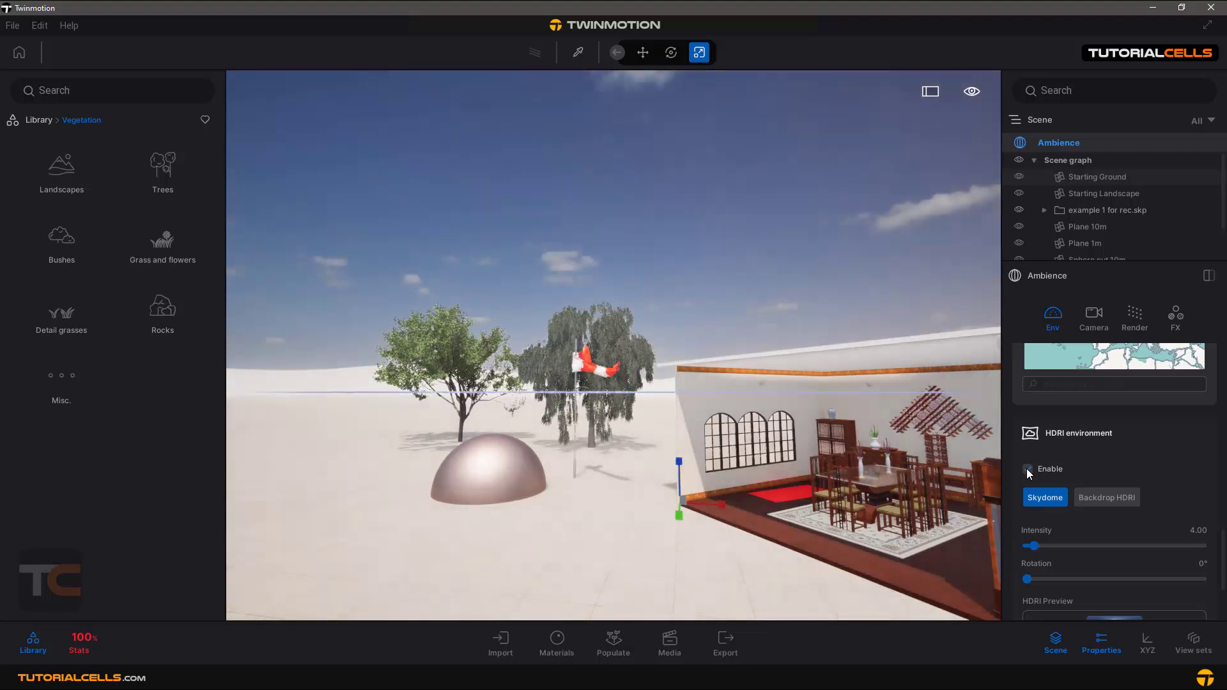
pyautogui.click(1027, 470)
pyautogui.scroll(-3, 1099, 531)
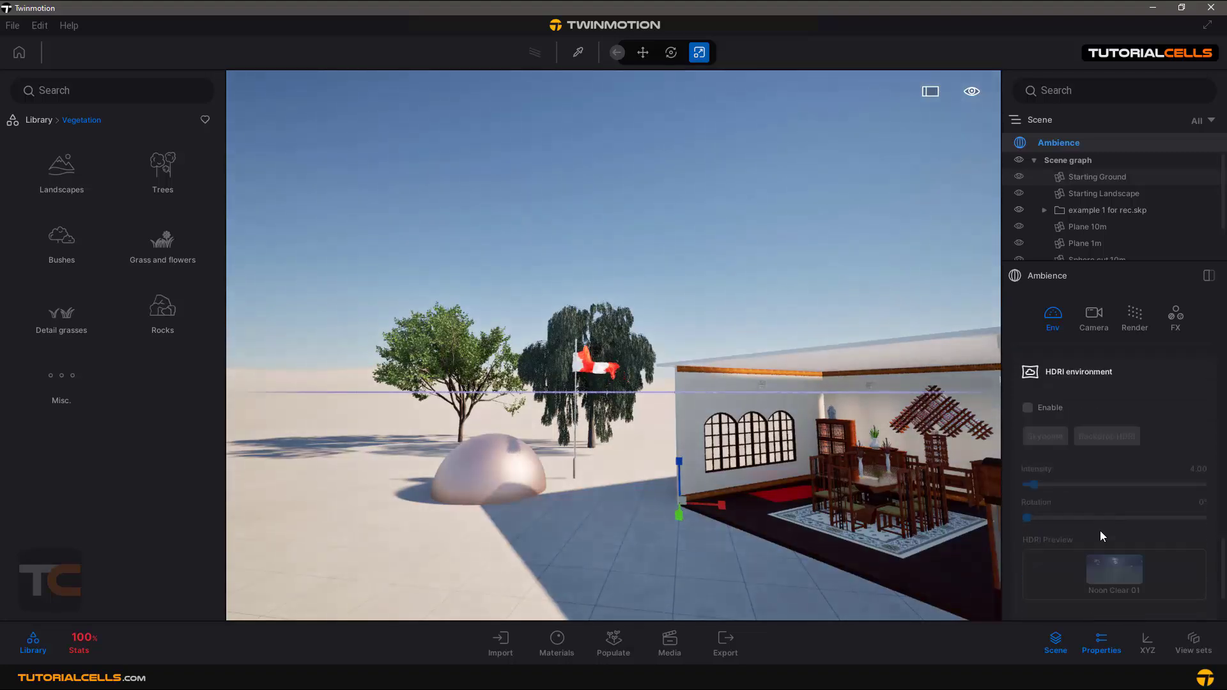
pyautogui.scroll(-1, 1100, 530)
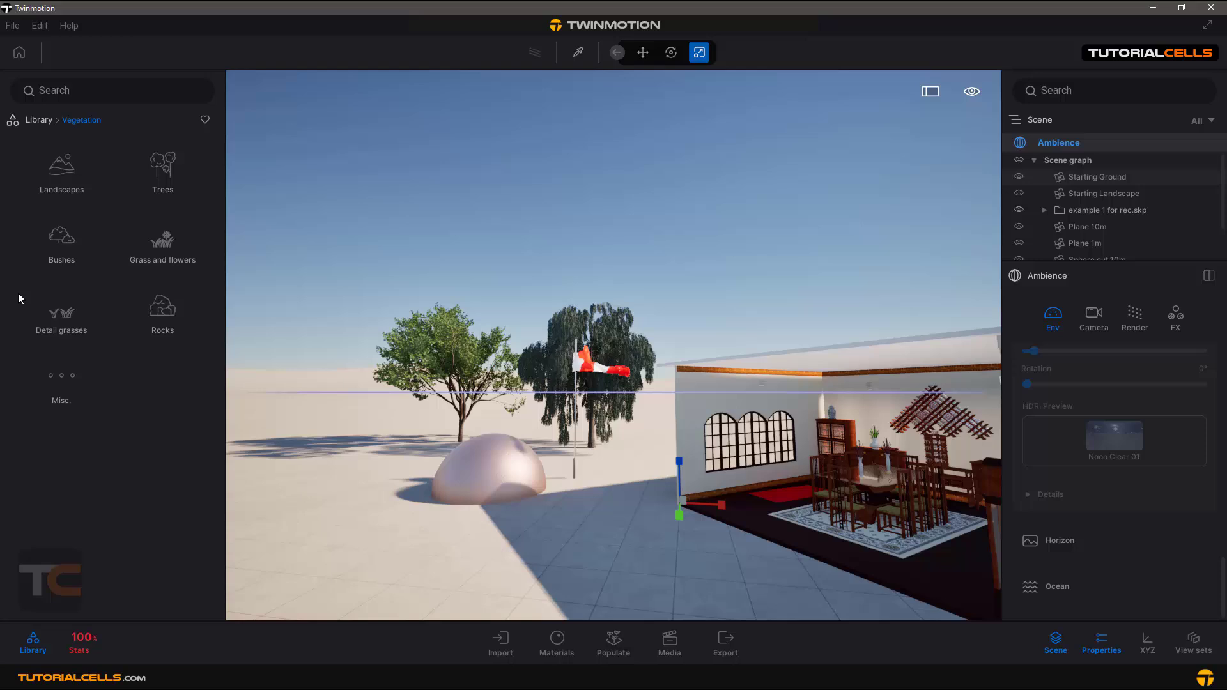
pyautogui.click(43, 123)
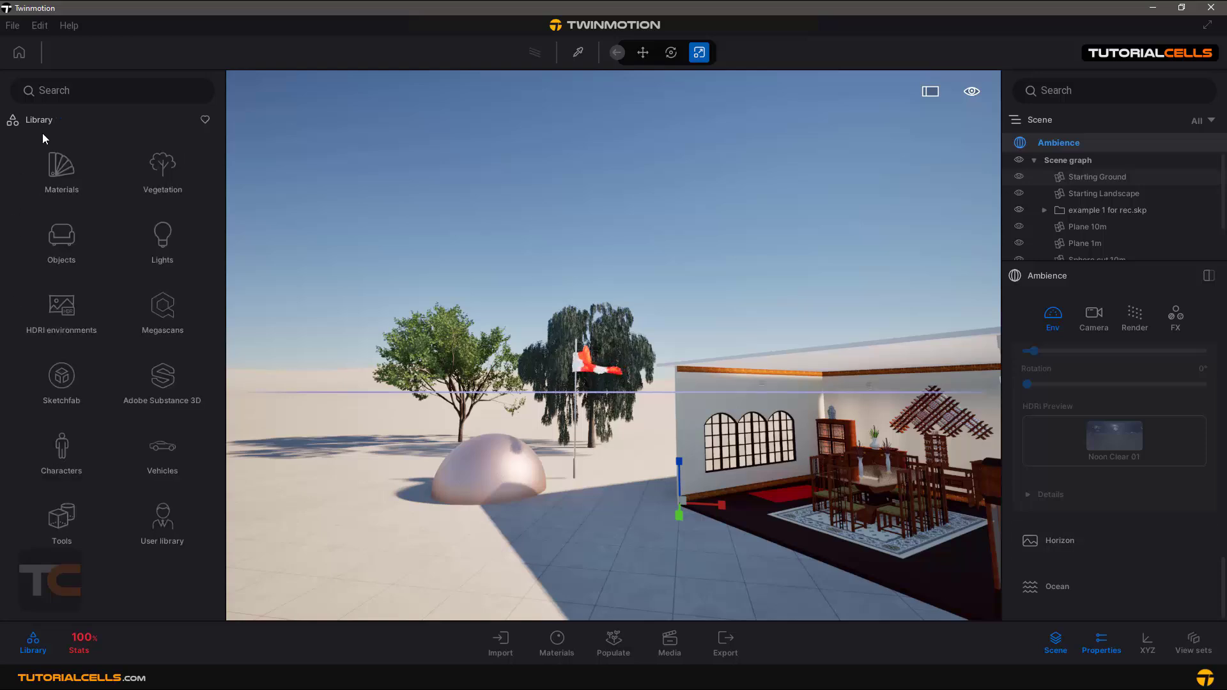
pyautogui.click(76, 318)
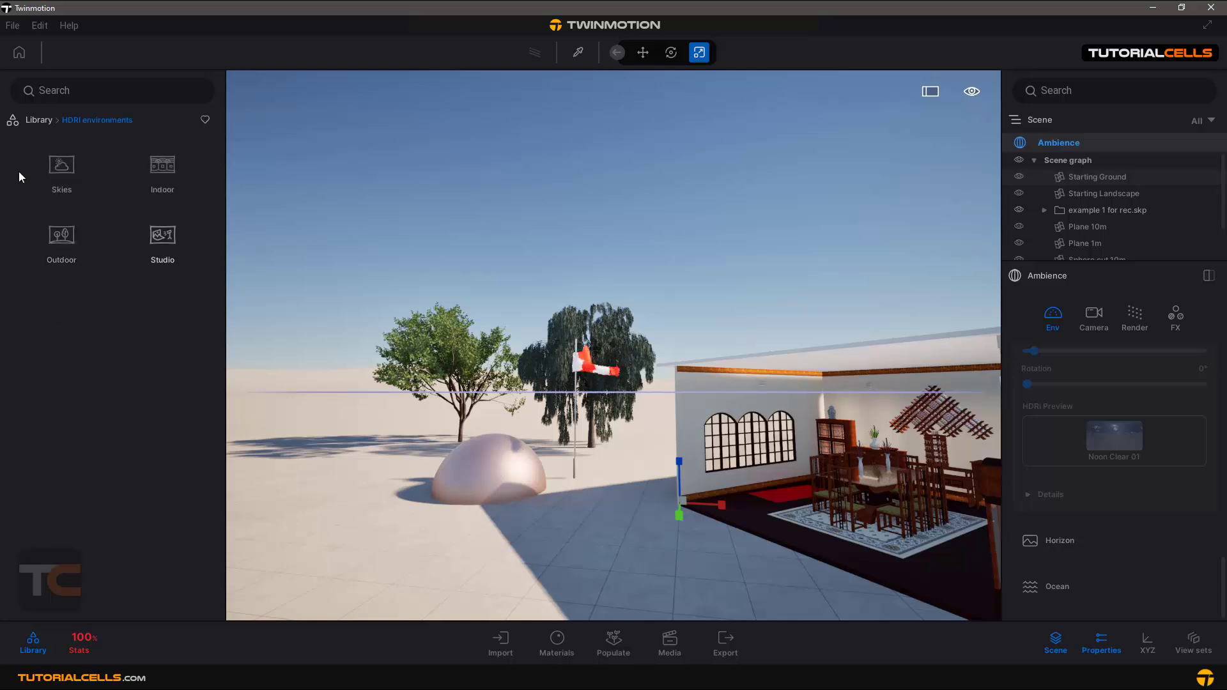
pyautogui.click(79, 178)
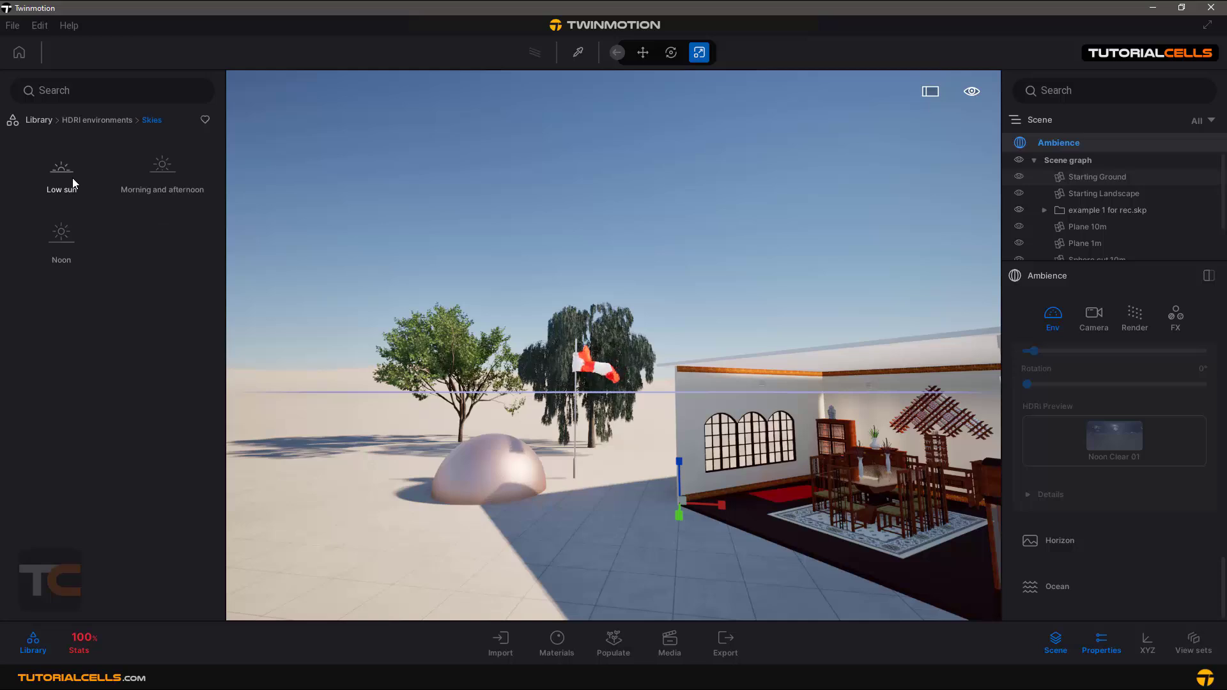
pyautogui.click(72, 178)
pyautogui.click(159, 159)
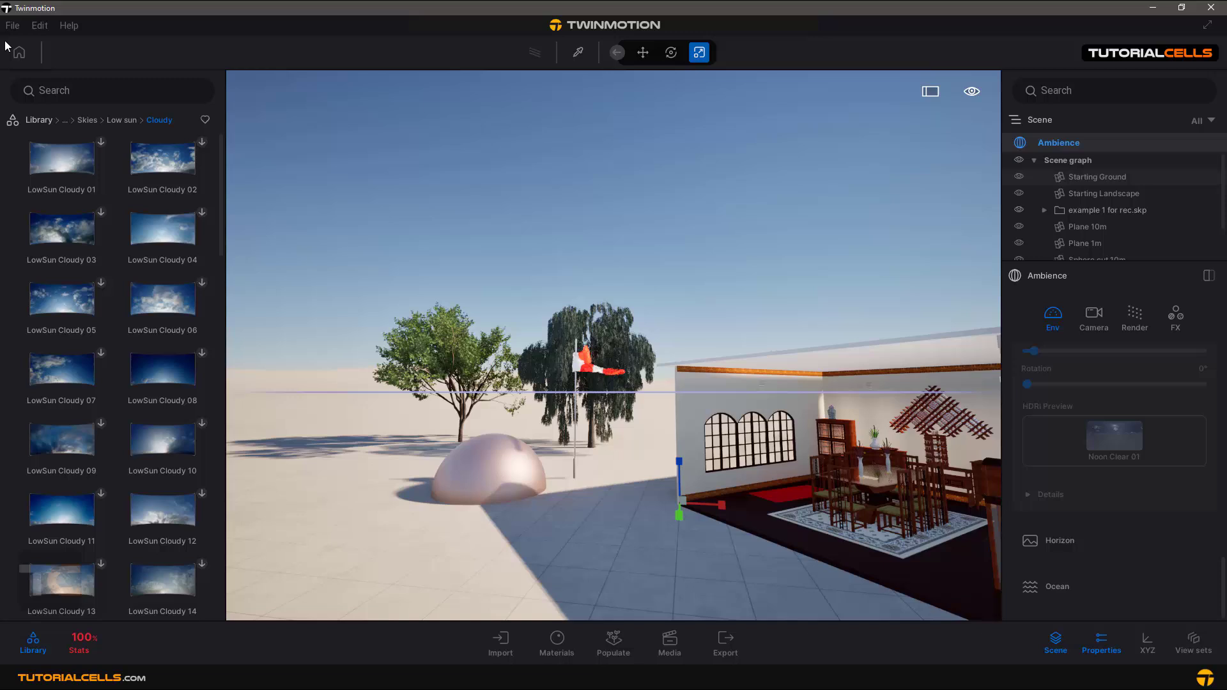
pyautogui.click(35, 121)
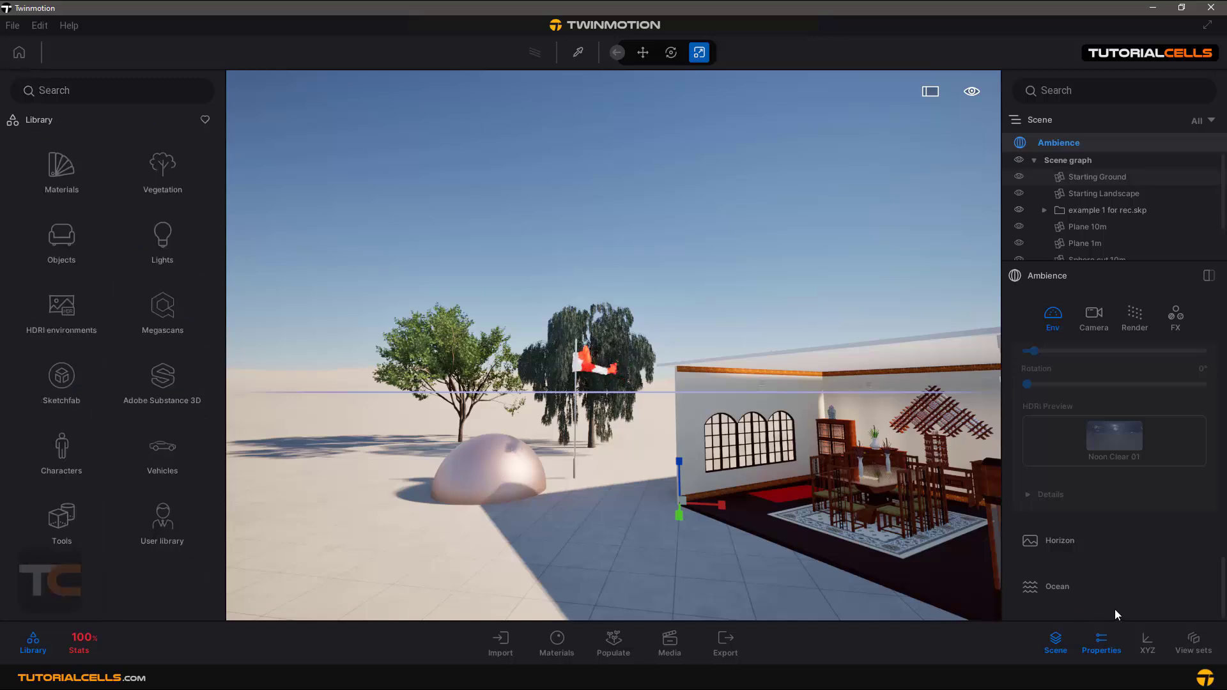
# Turn on the horizon with the City island skyline and delete the Starting Landscape.
pyautogui.click(1059, 540)
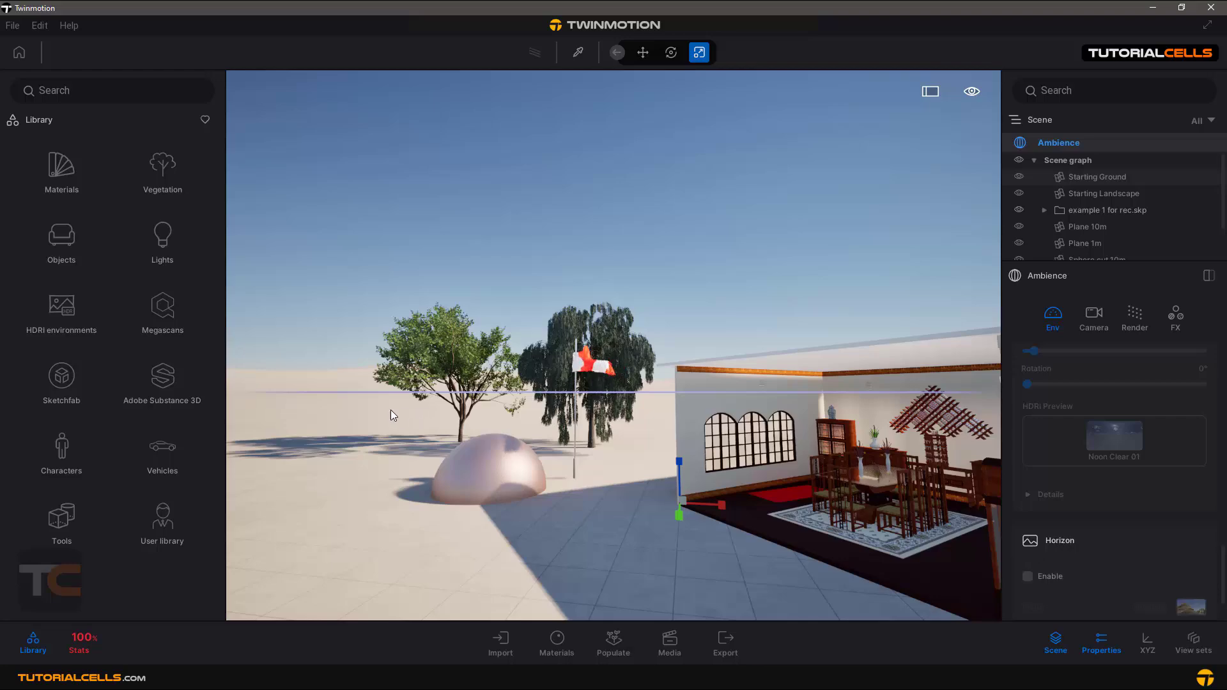
pyautogui.moveTo(390, 409); pyautogui.dragTo(351, 356)
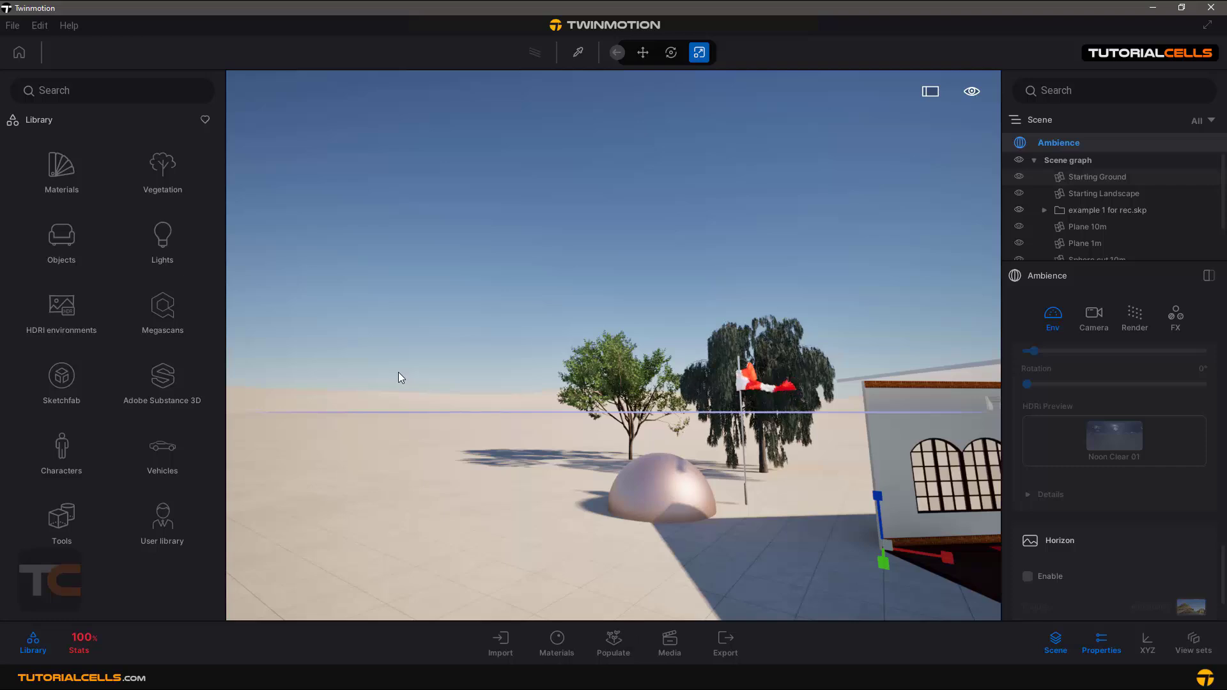
pyautogui.scroll(-2, 1116, 543)
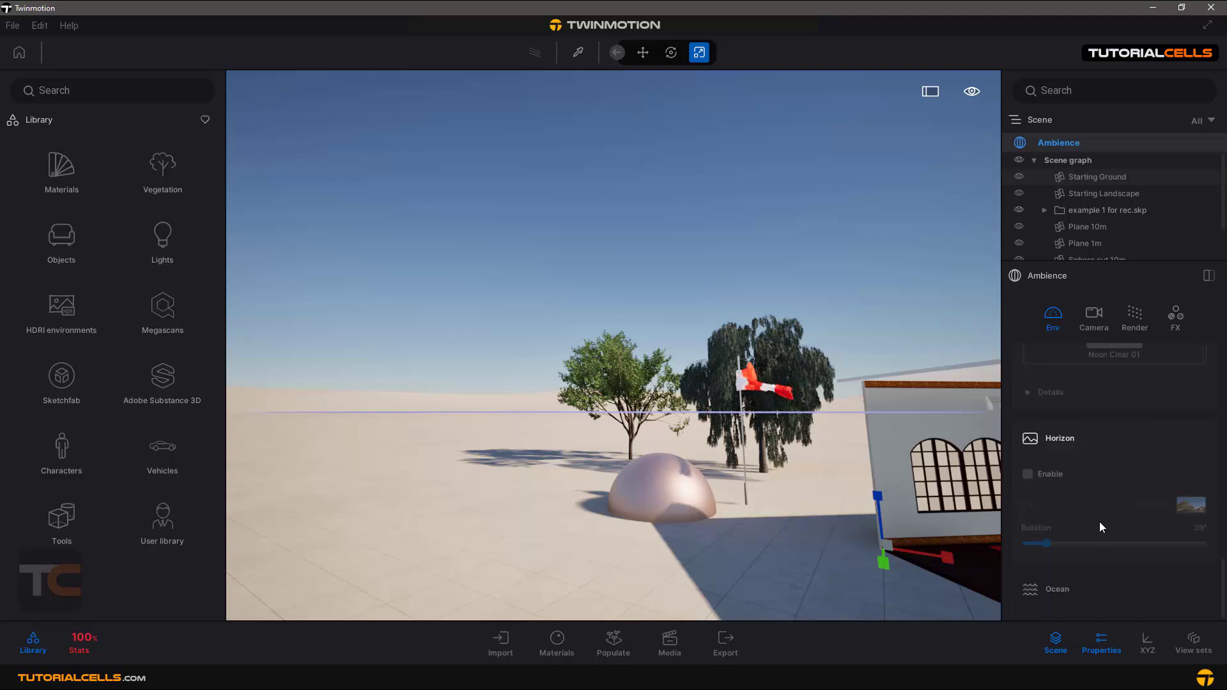
pyautogui.click(1046, 474)
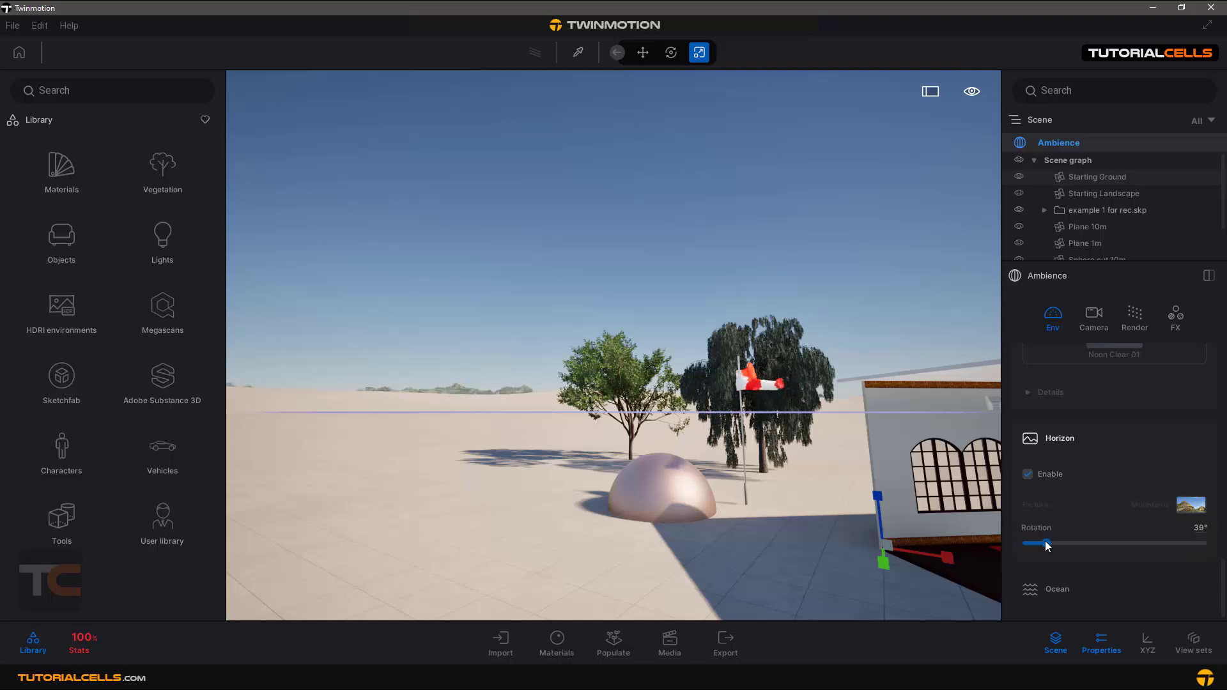
pyautogui.click(1195, 507)
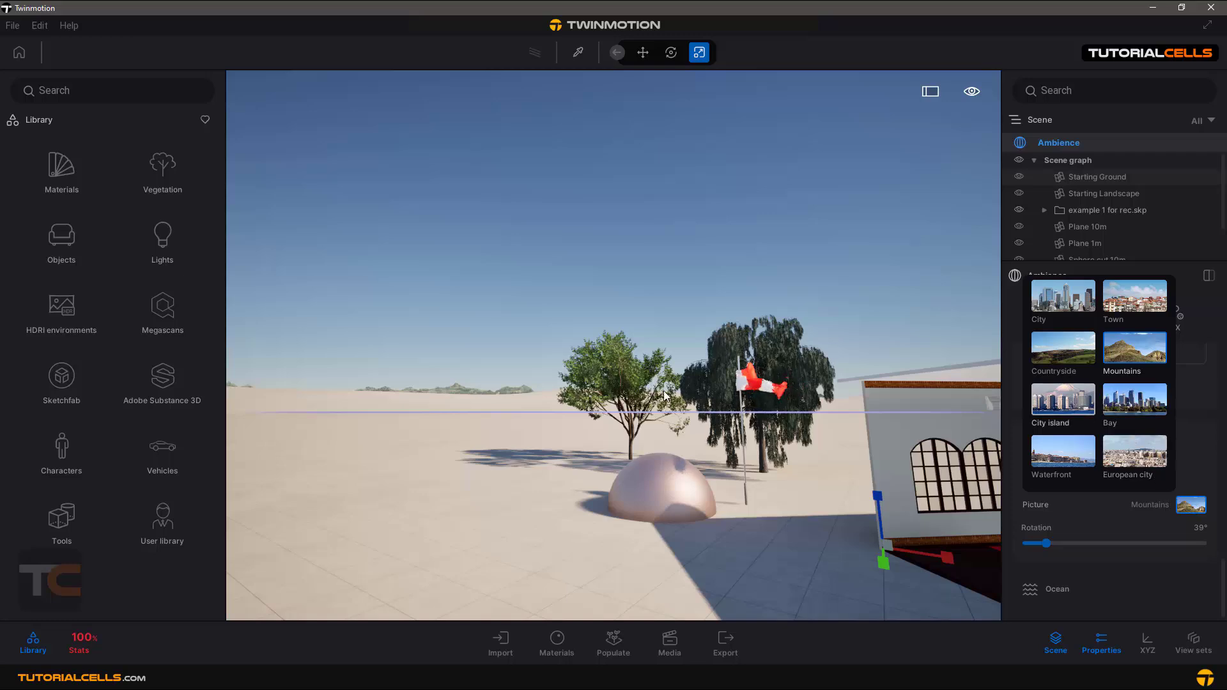
pyautogui.click(1063, 400)
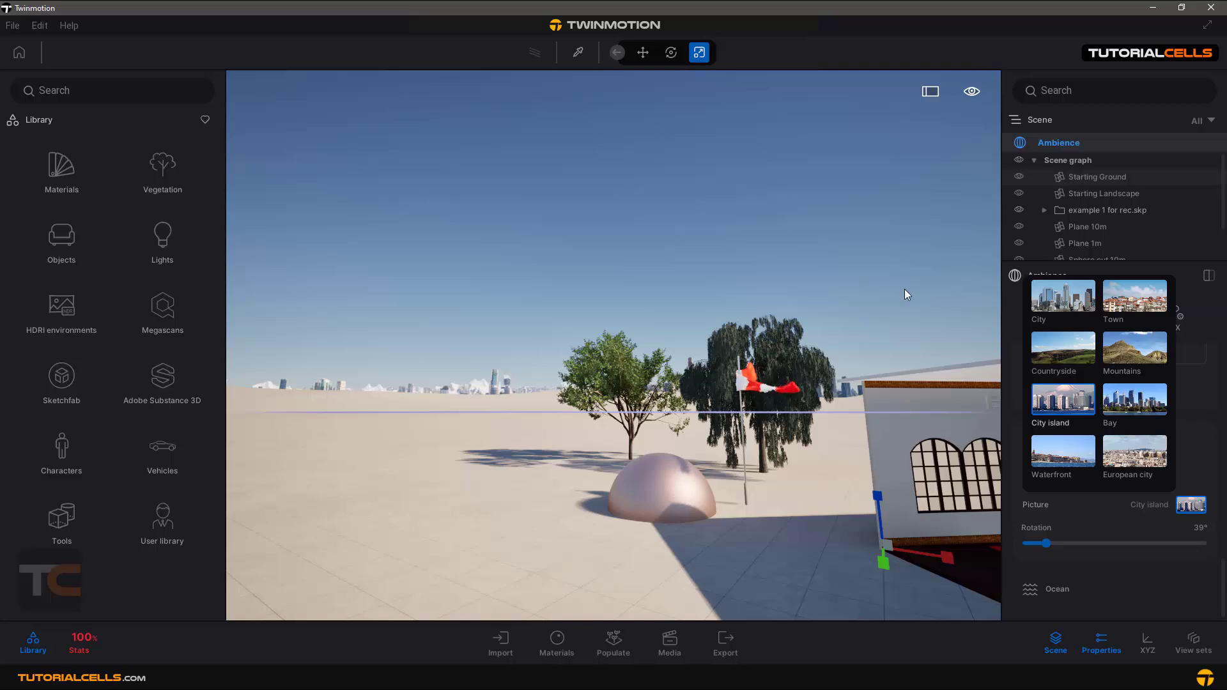
pyautogui.click(1141, 196)
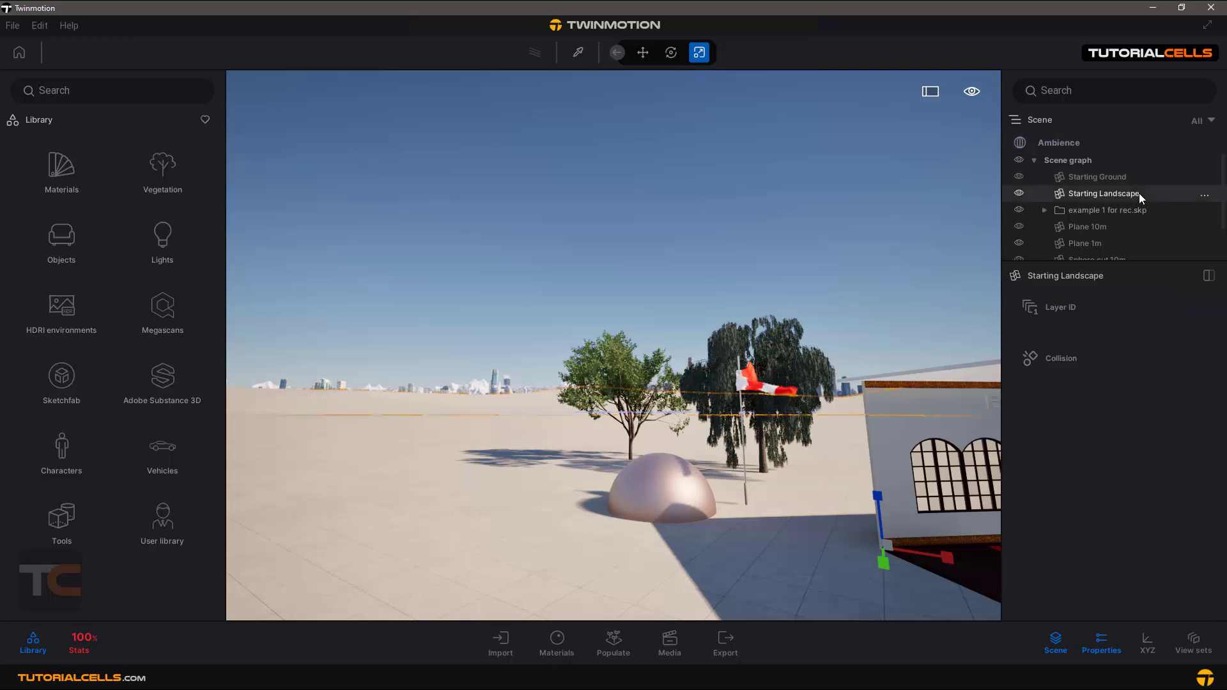
pyautogui.press('Delete')
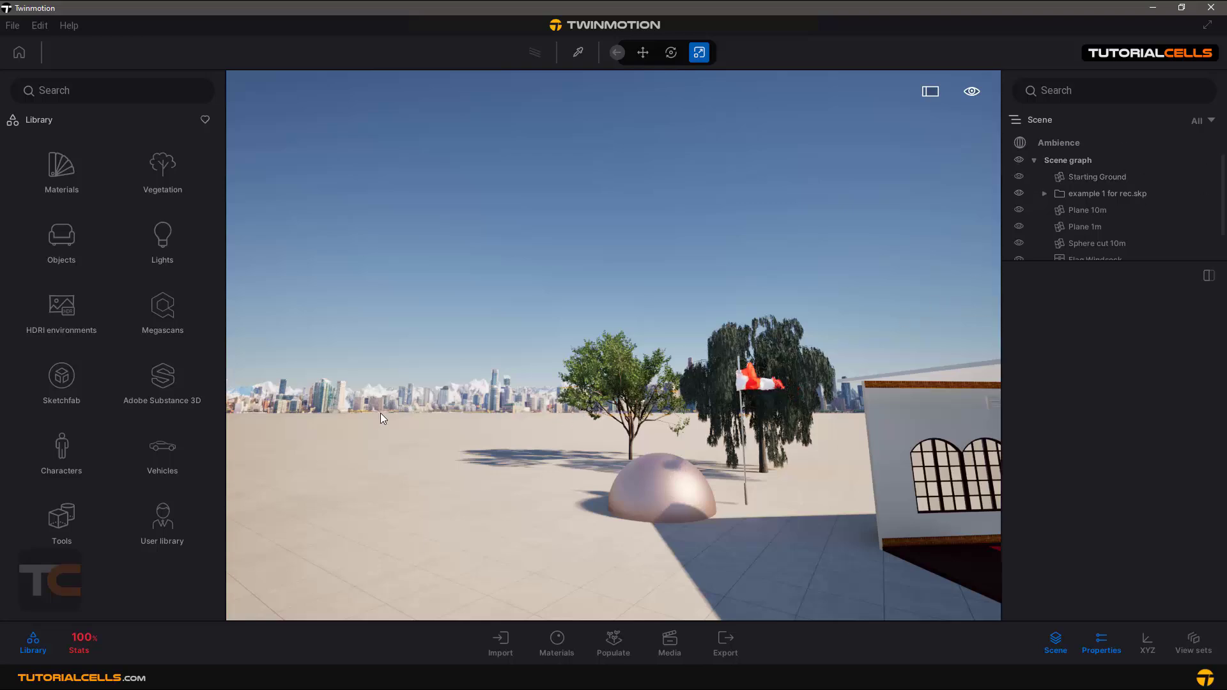
# Switch the horizon picture from City island to Countryside and rotate it to 114°.
pyautogui.click(1061, 142)
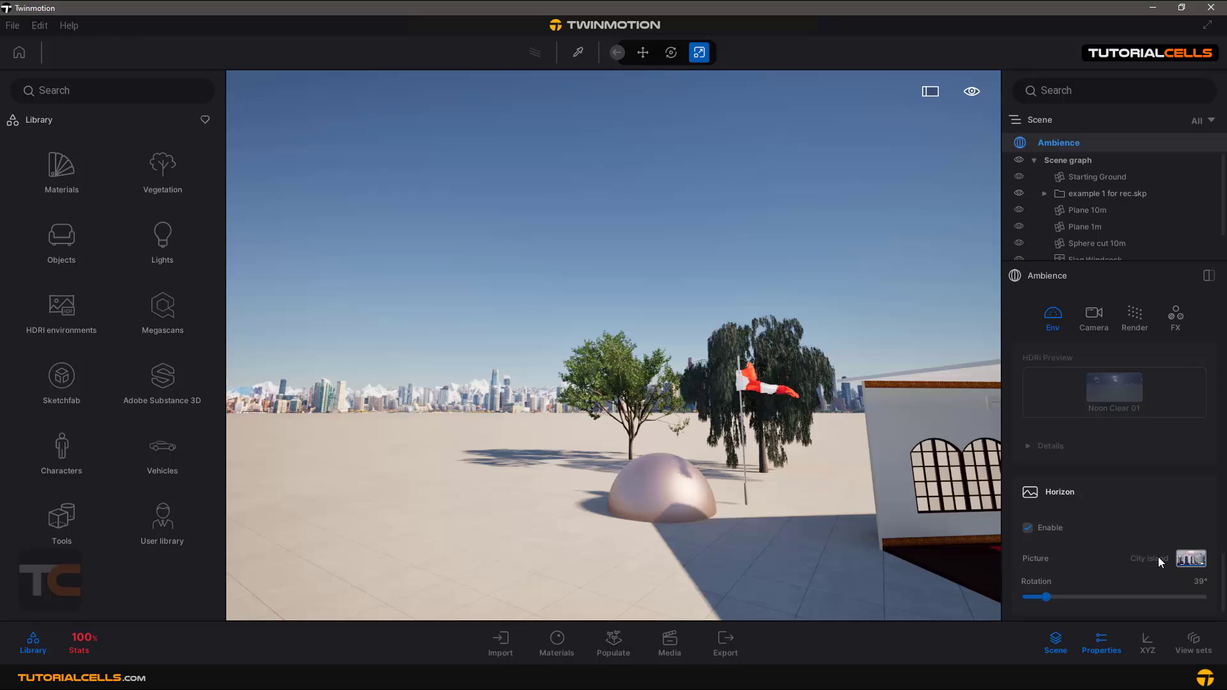
pyautogui.click(1189, 561)
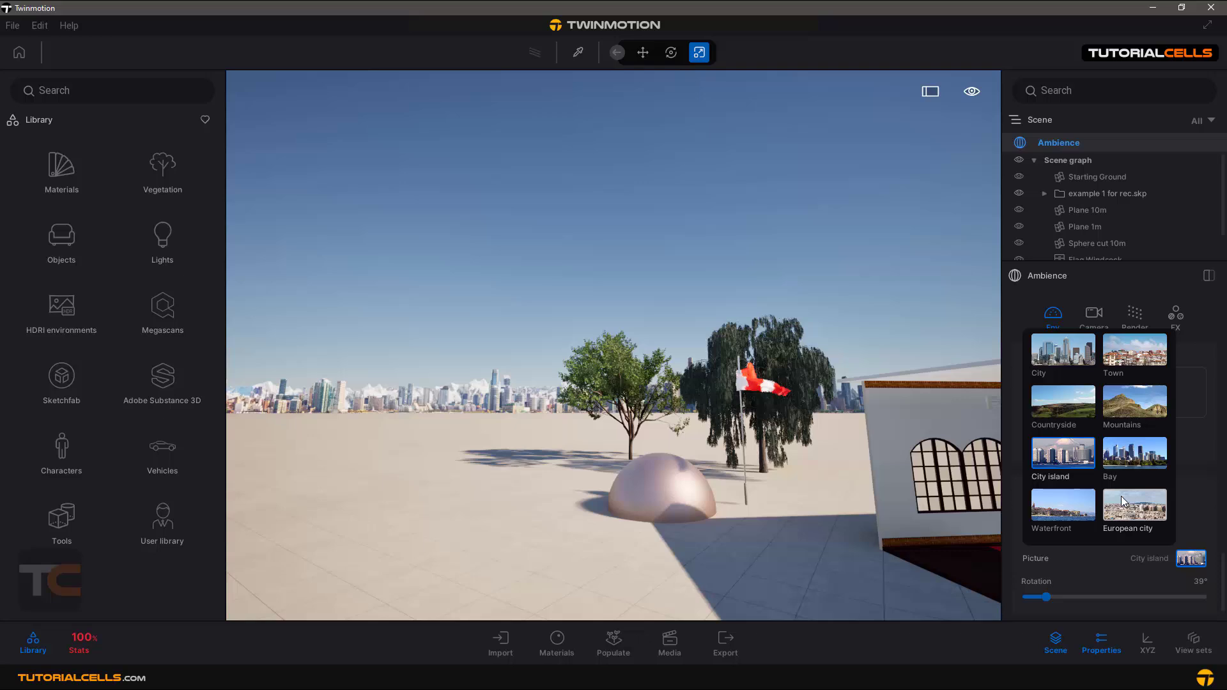
pyautogui.click(1114, 405)
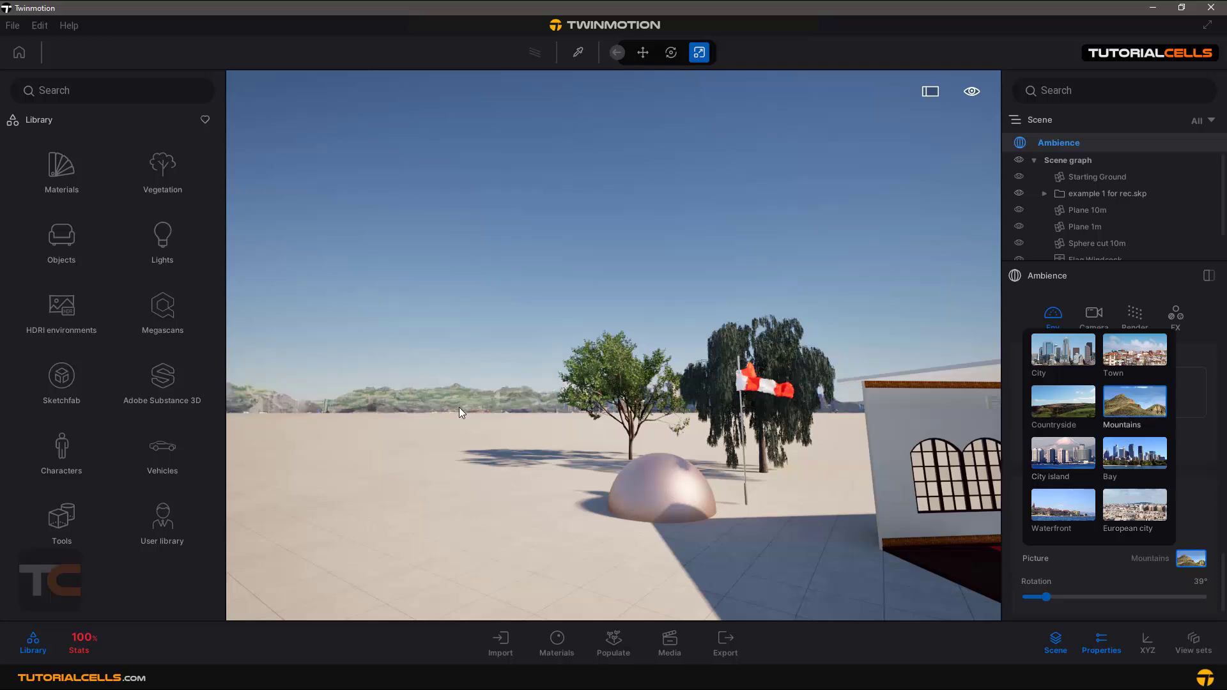
pyautogui.click(1048, 404)
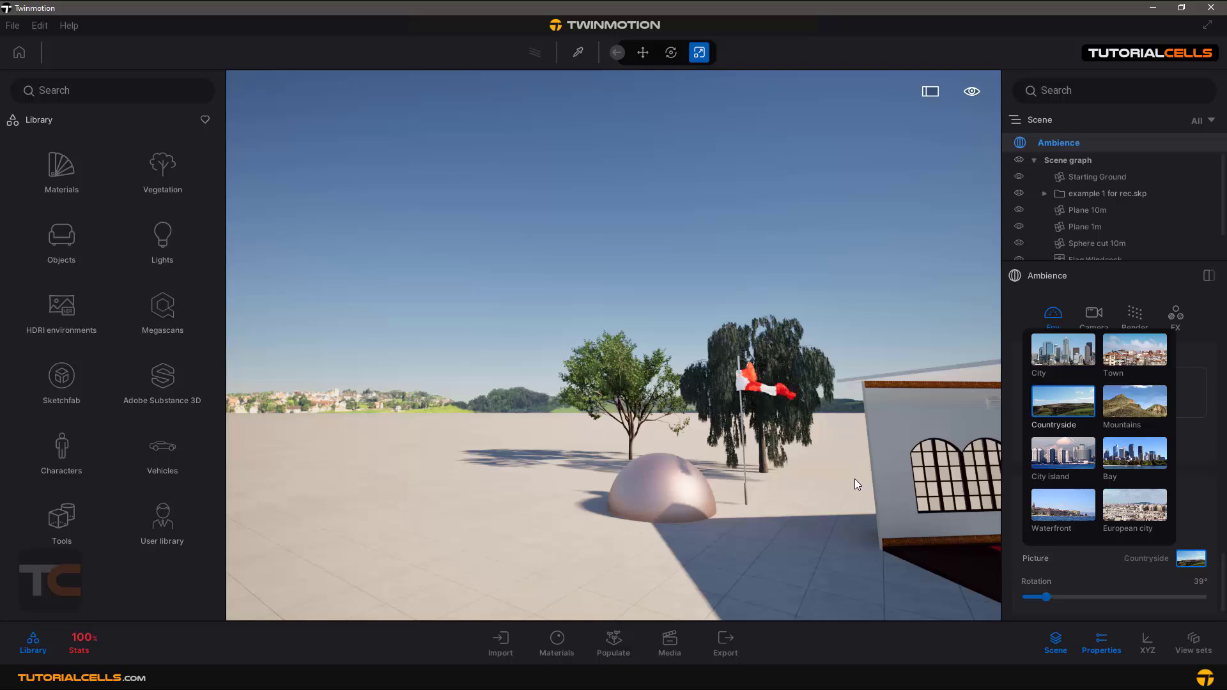
pyautogui.click(1202, 458)
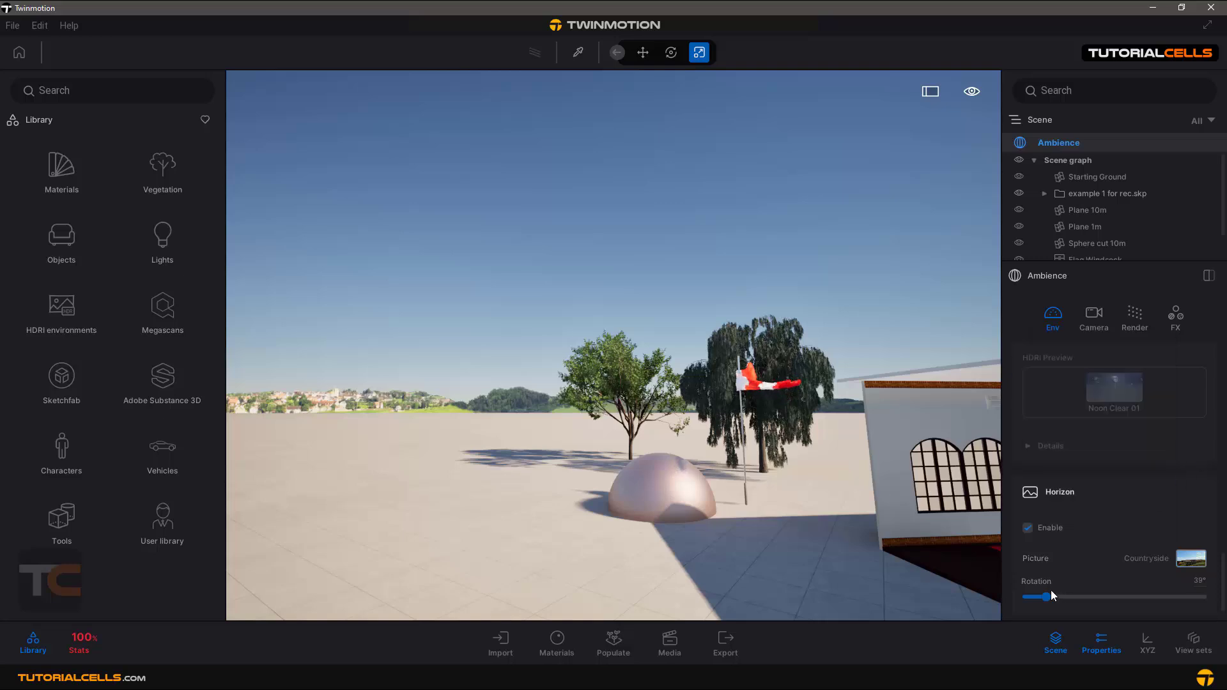
pyautogui.moveTo(1046, 596); pyautogui.dragTo(1082, 598)
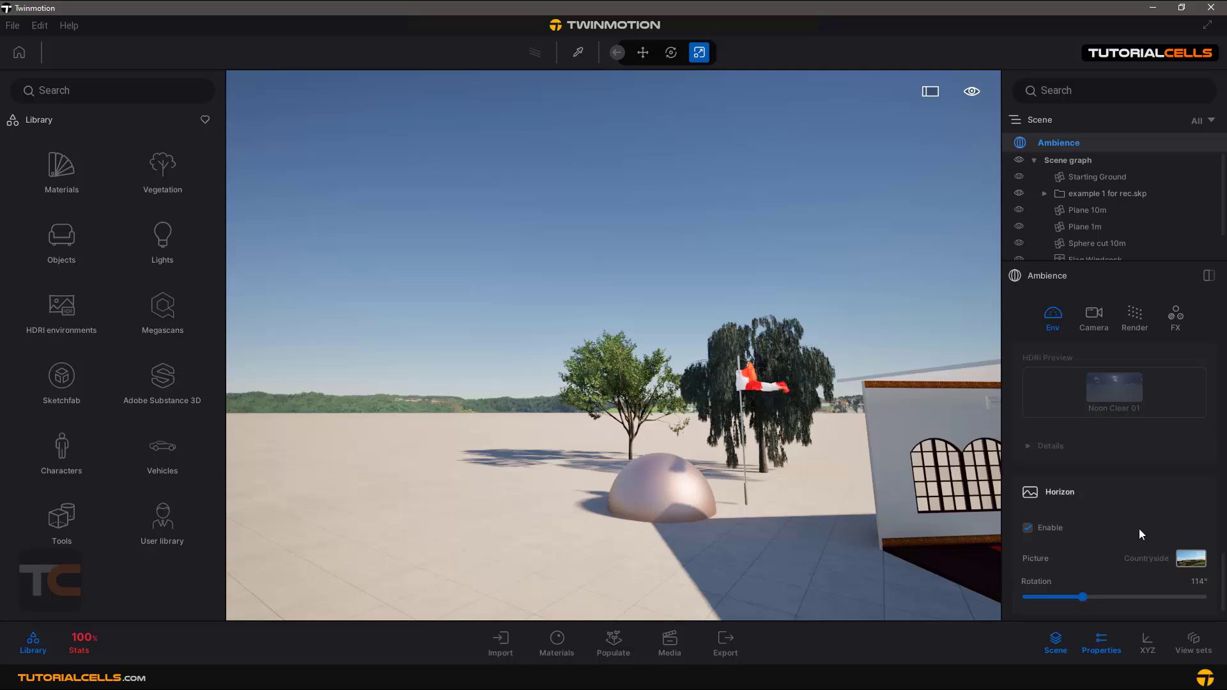
pyautogui.scroll(-1, 1138, 530)
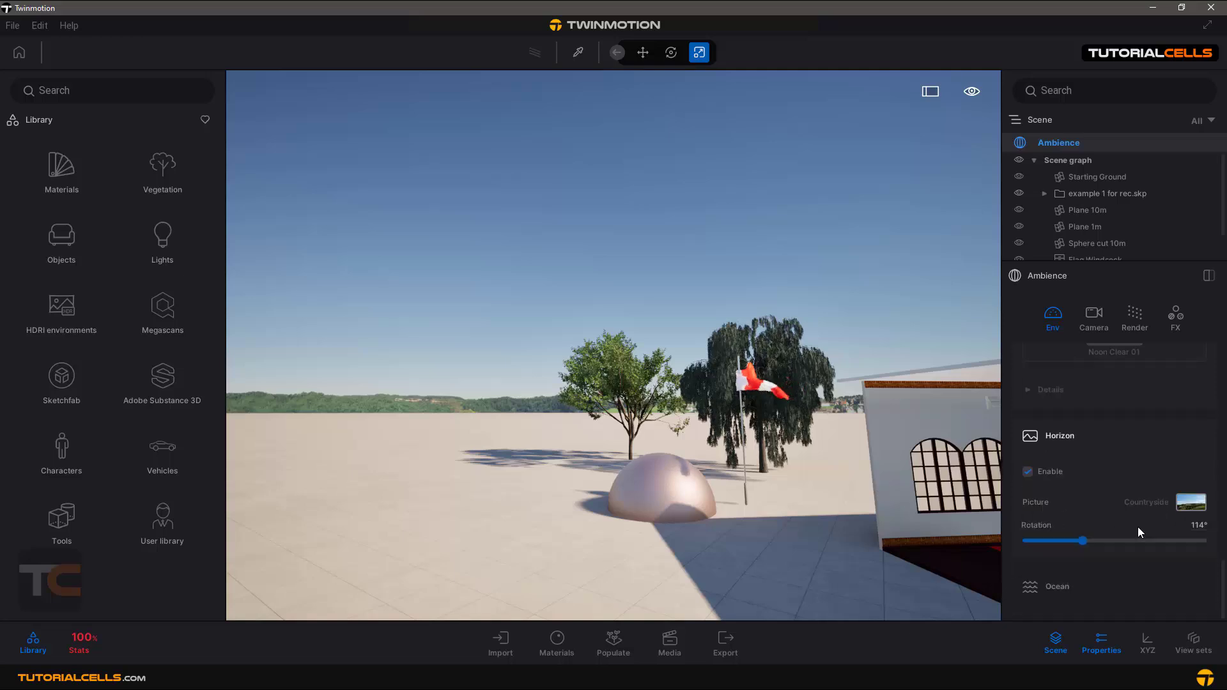
# Enable the ocean and set its height to 218.98cm.
pyautogui.click(1055, 585)
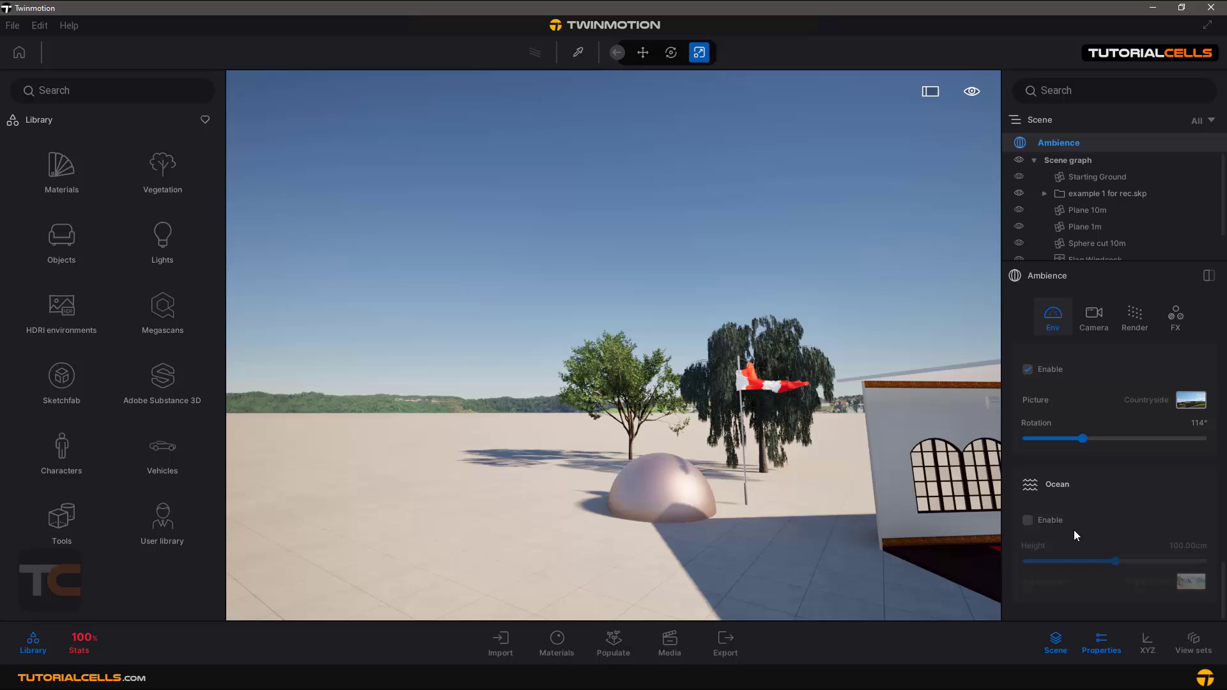
pyautogui.click(1028, 526)
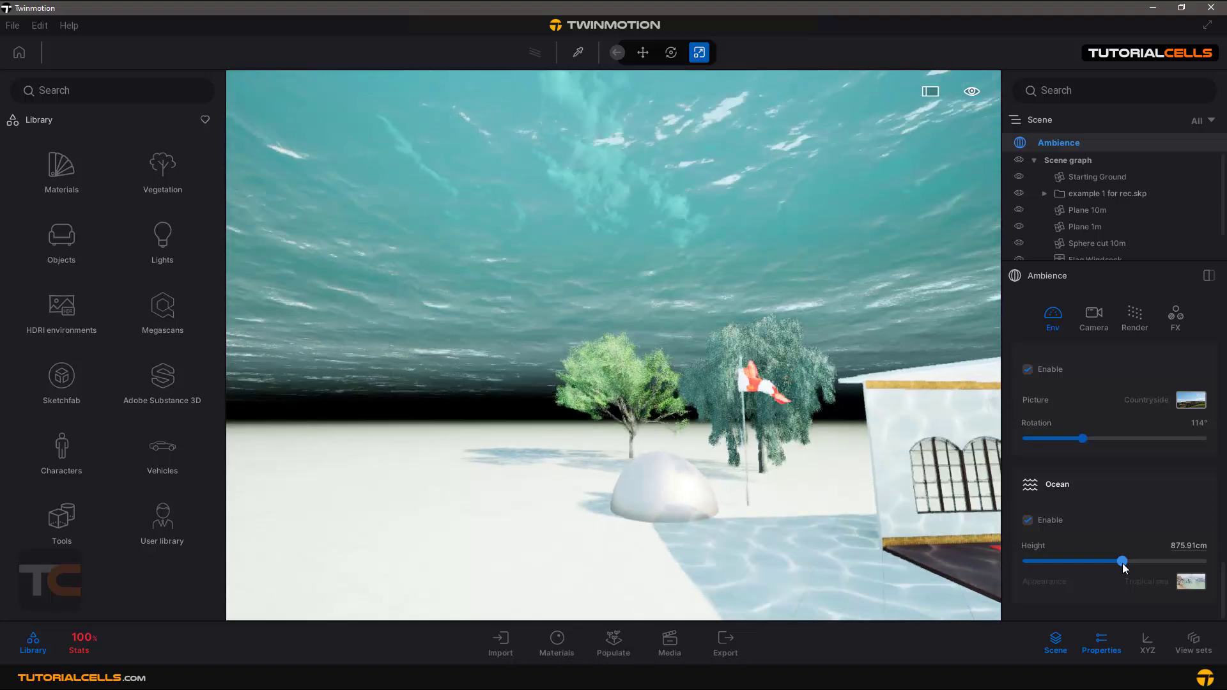
pyautogui.click(1117, 562)
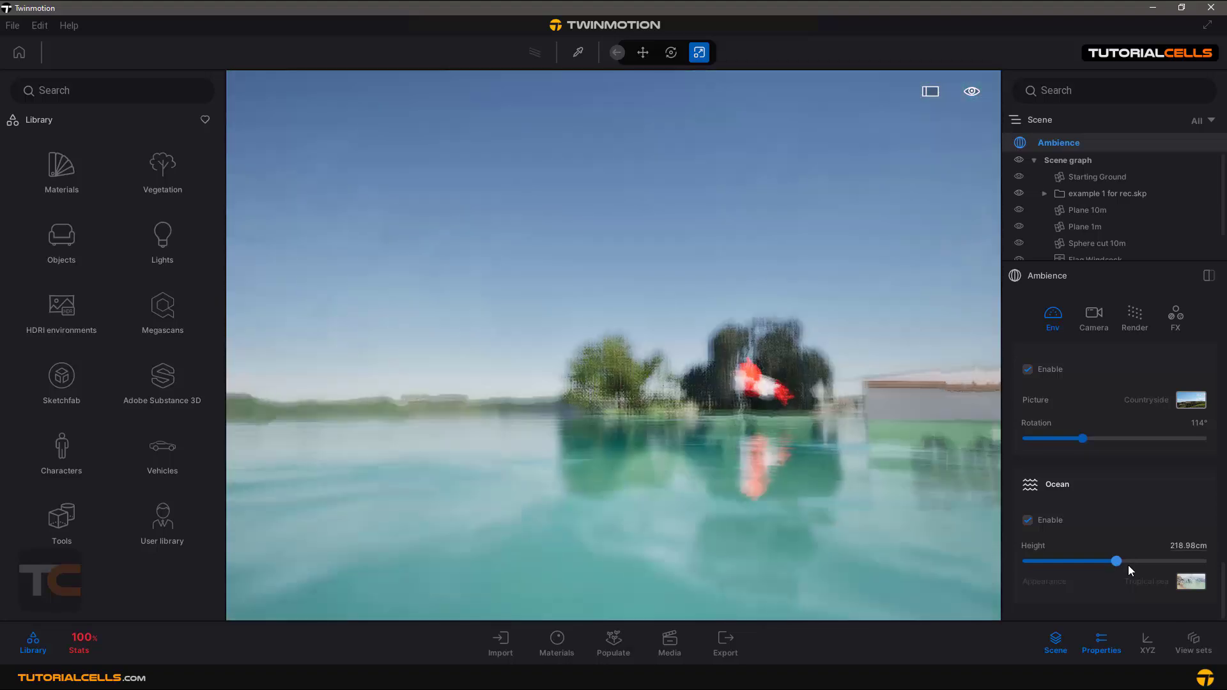
# Preview Clear river, Tropical sea, Muddy river and Rapids river, then choose Tropical river water.
pyautogui.click(1191, 582)
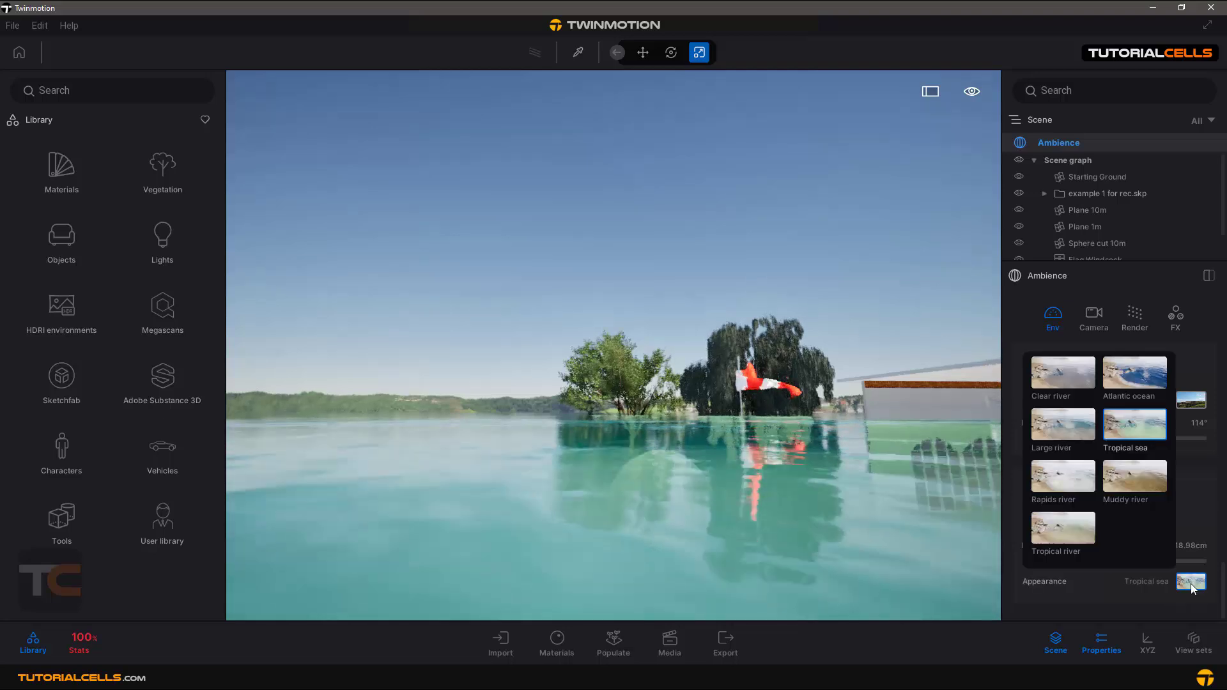
pyautogui.click(1075, 374)
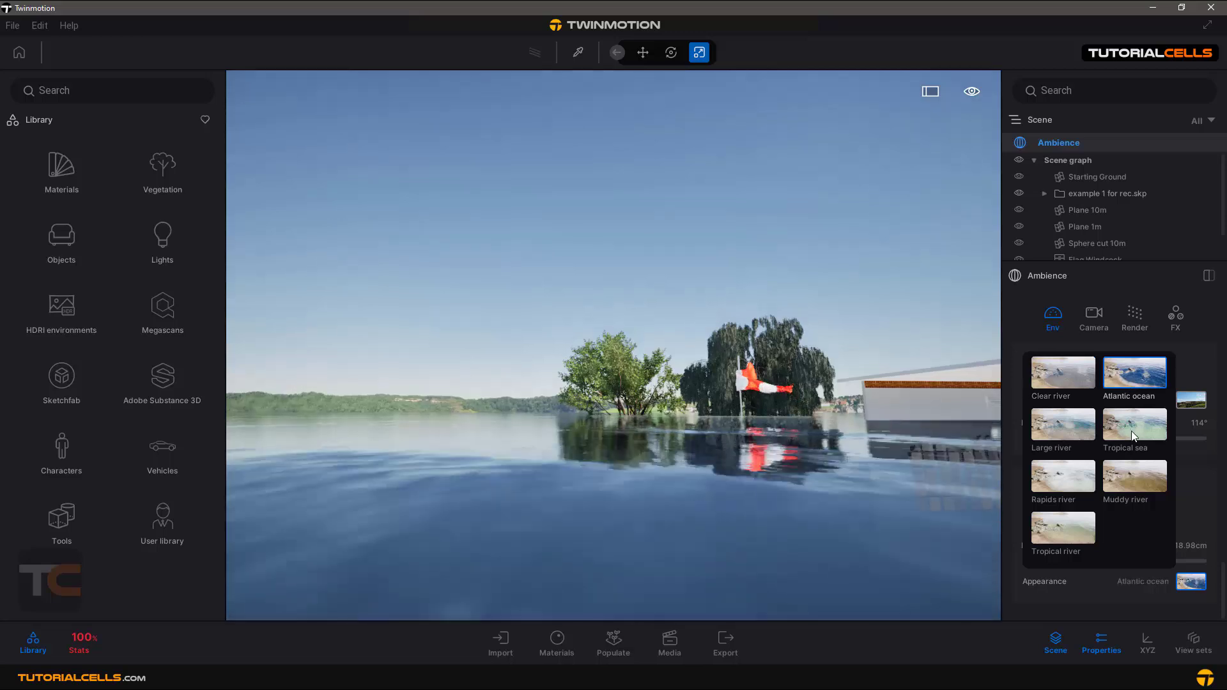
pyautogui.click(1132, 431)
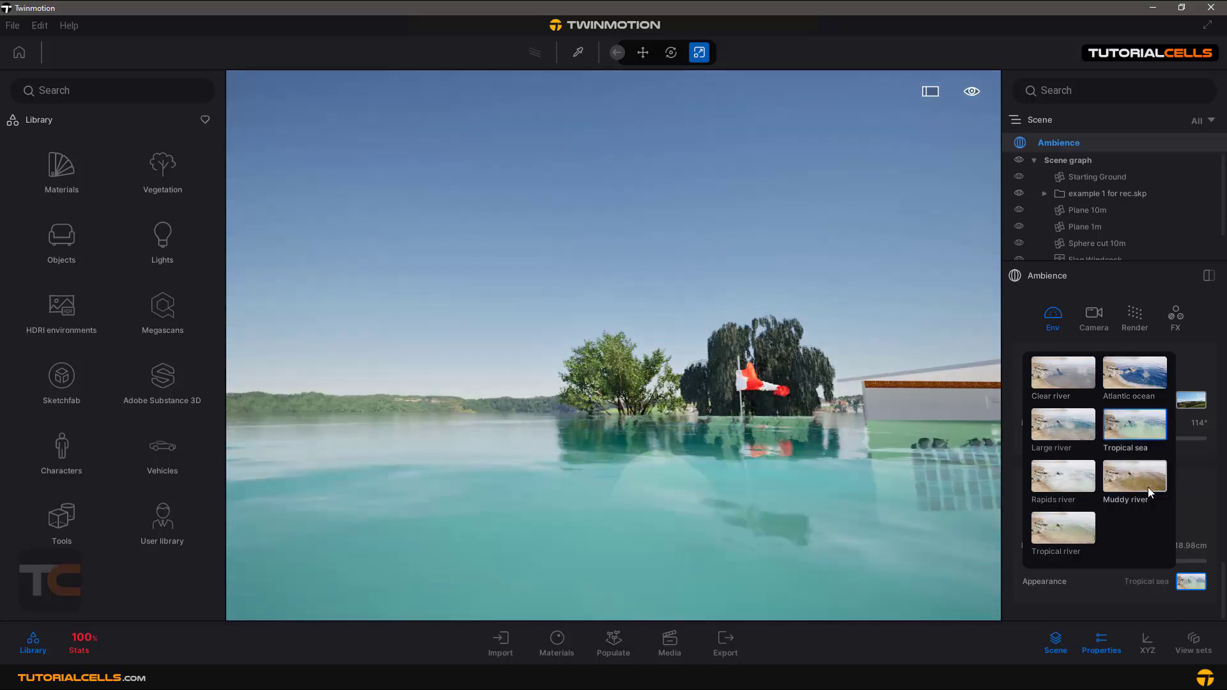
pyautogui.click(1148, 487)
pyautogui.click(1074, 482)
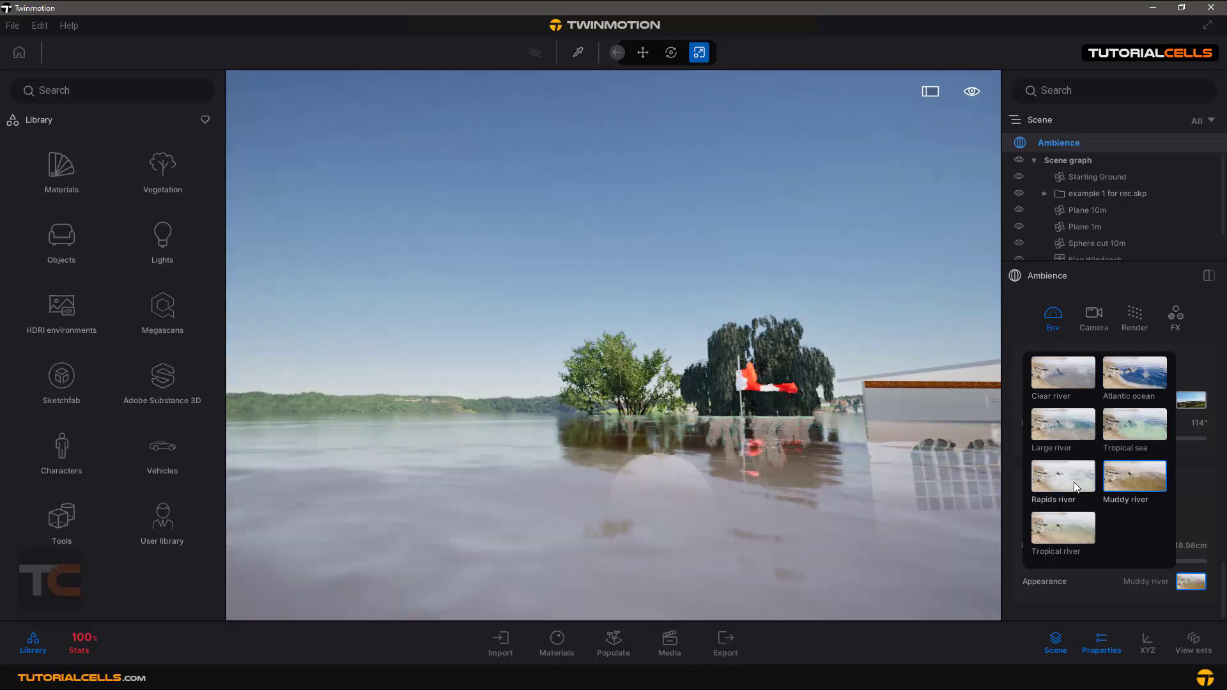
pyautogui.click(1077, 528)
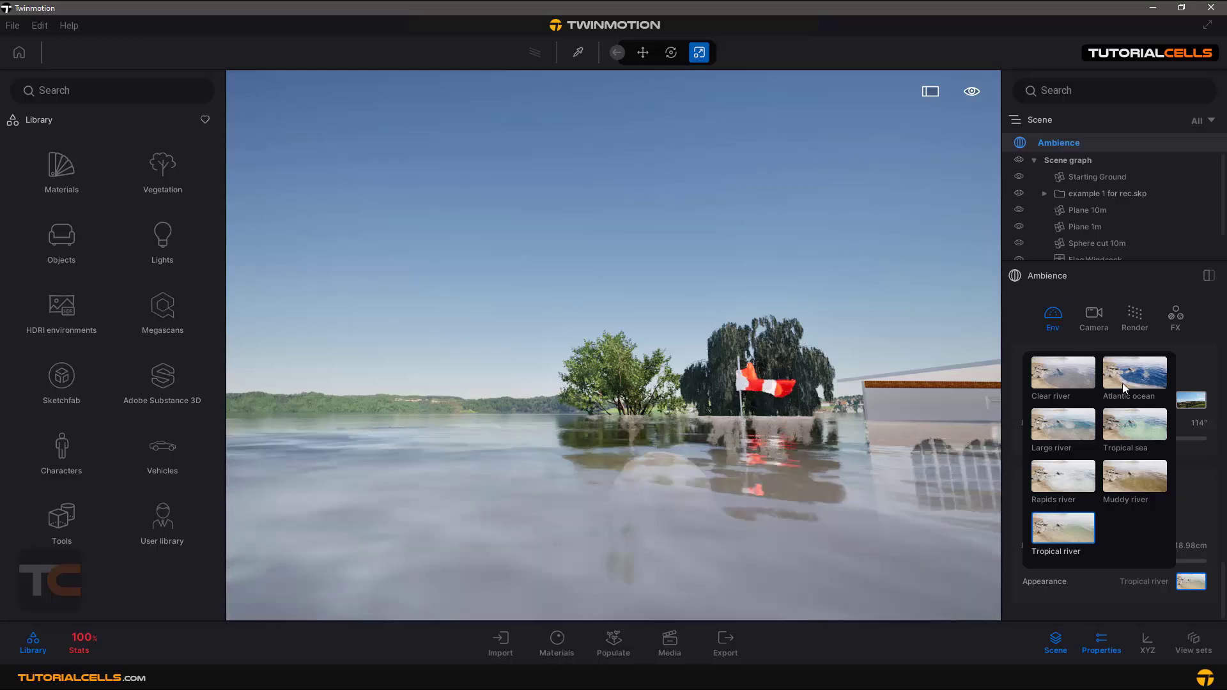
pyautogui.click(1011, 324)
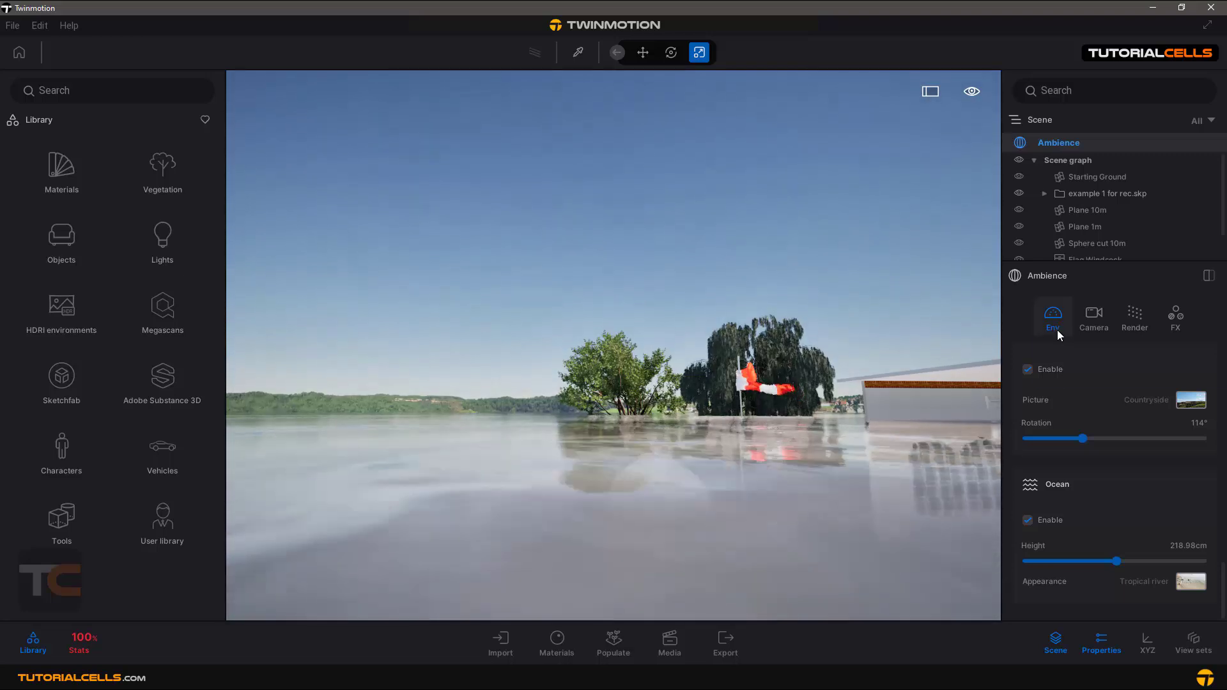
# Set the camera white balance to 6870K after briefly trying 3224K.
pyautogui.click(1088, 325)
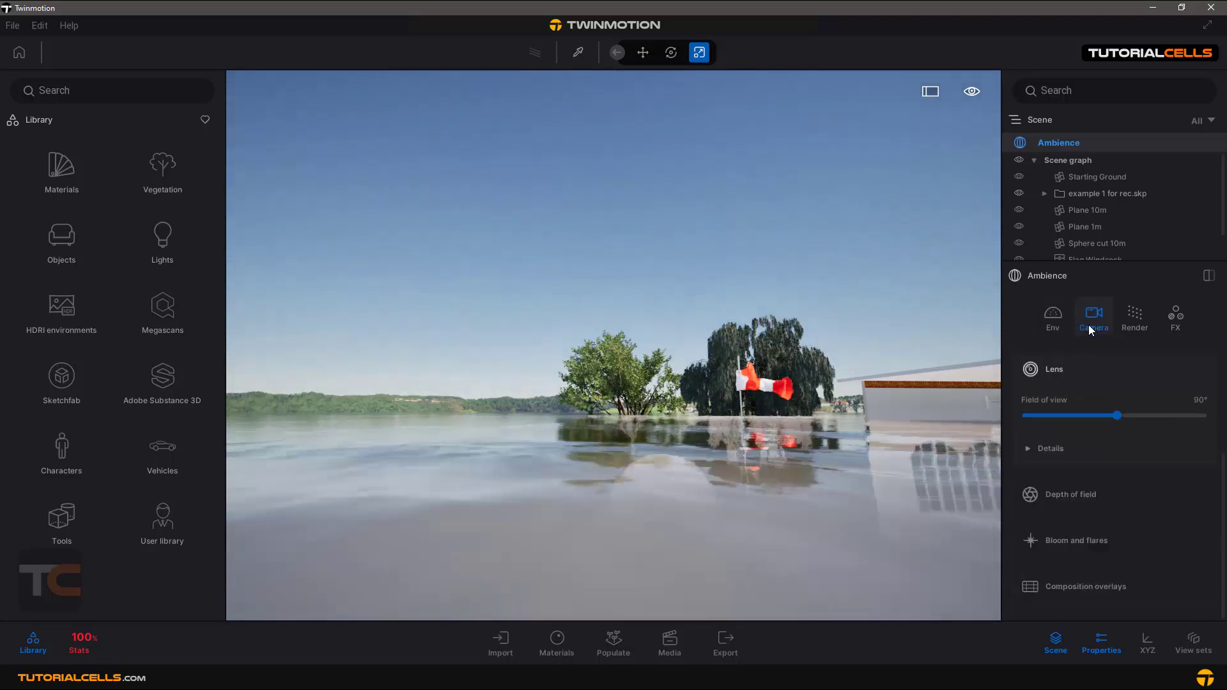
pyautogui.click(1049, 368)
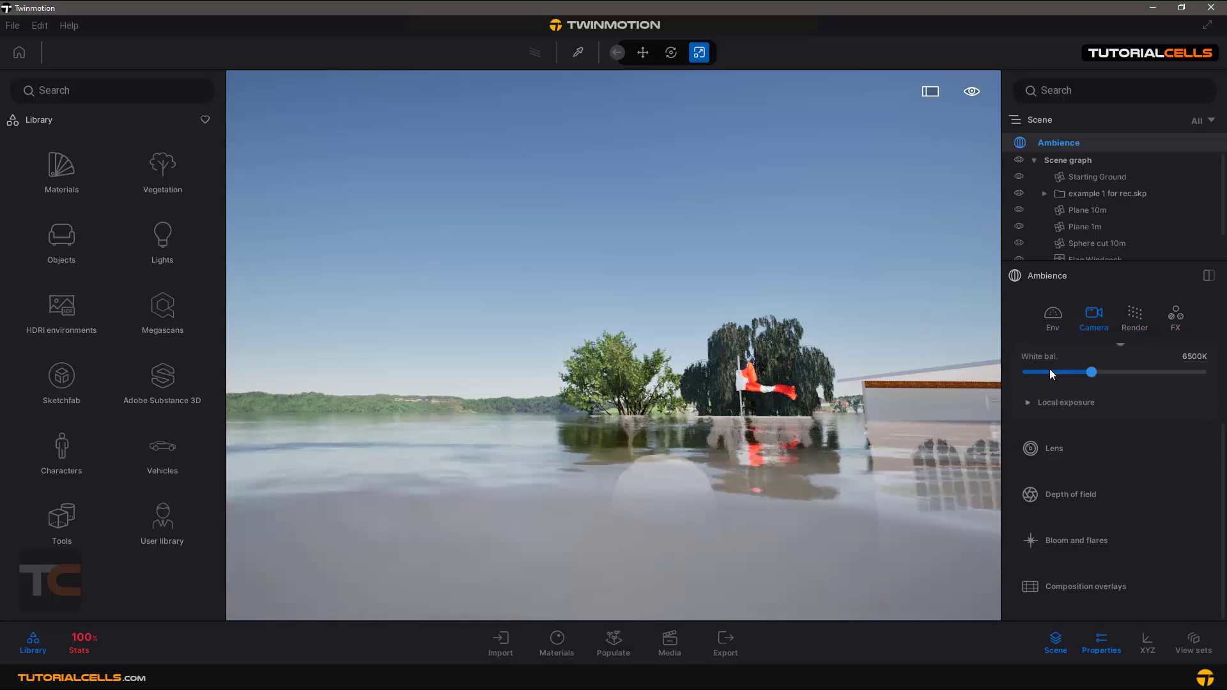
pyautogui.click(1051, 372)
pyautogui.moveTo(1053, 368); pyautogui.dragTo(1097, 371)
pyautogui.scroll(3, 1142, 455)
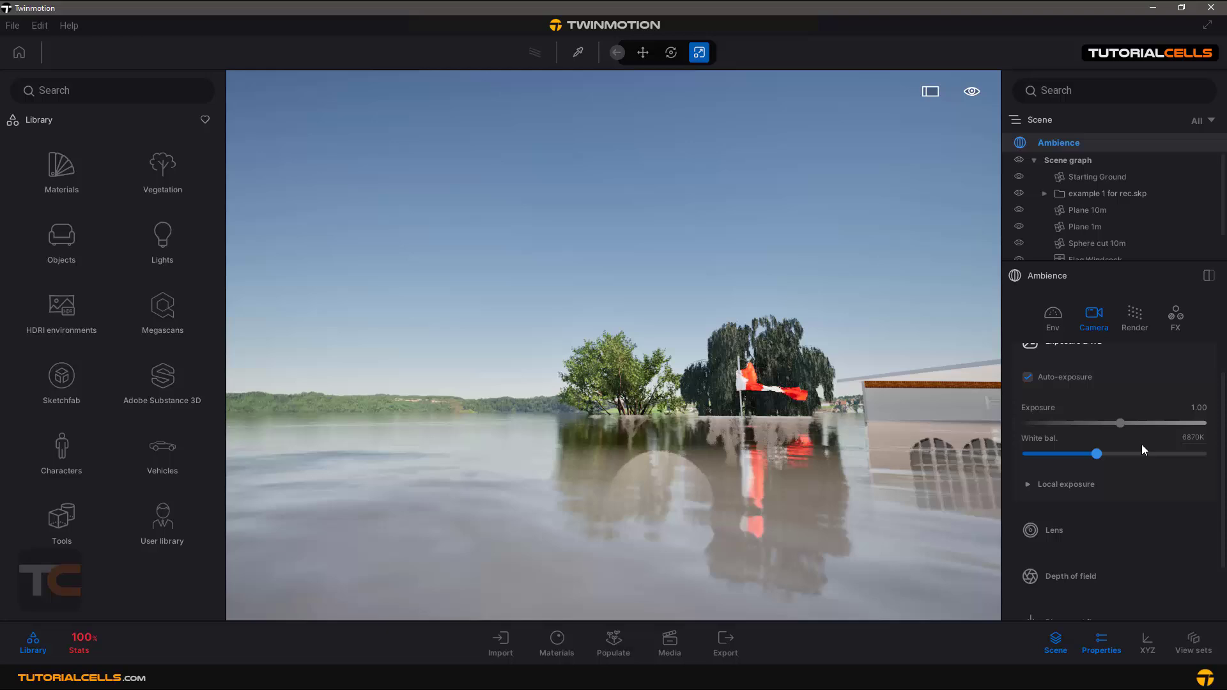
pyautogui.click(1079, 372)
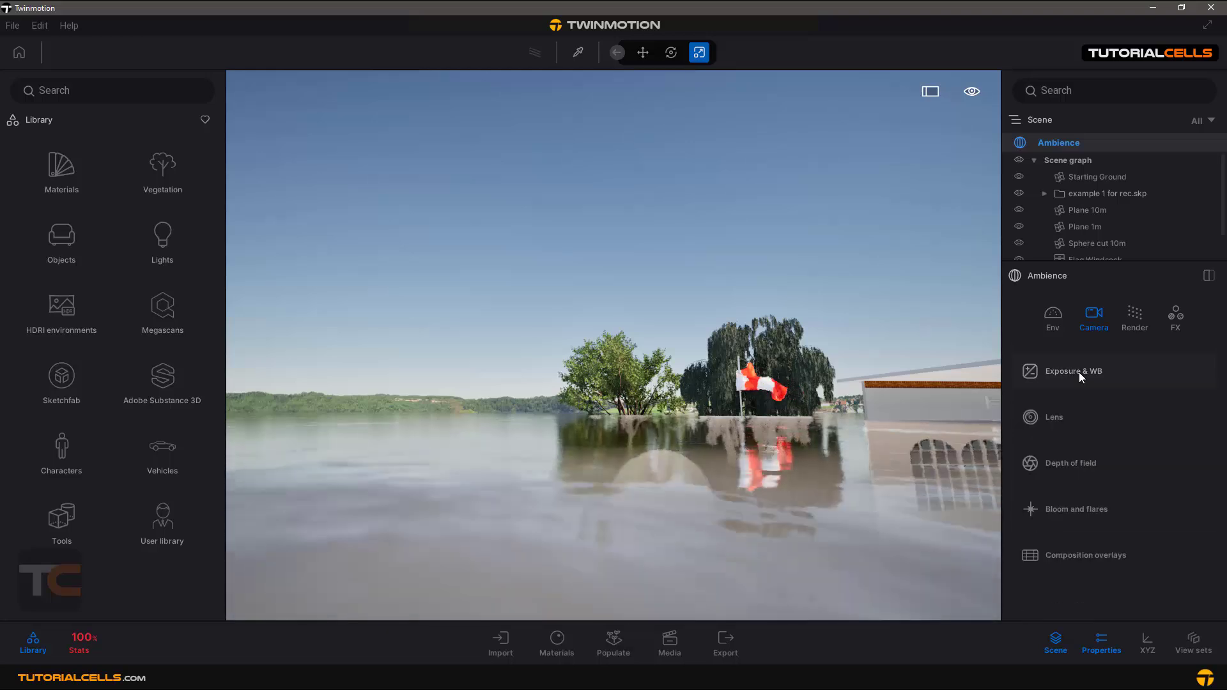
# Back in the environment settings, disable the ocean.
pyautogui.click(1053, 318)
pyautogui.scroll(-10, 1064, 501)
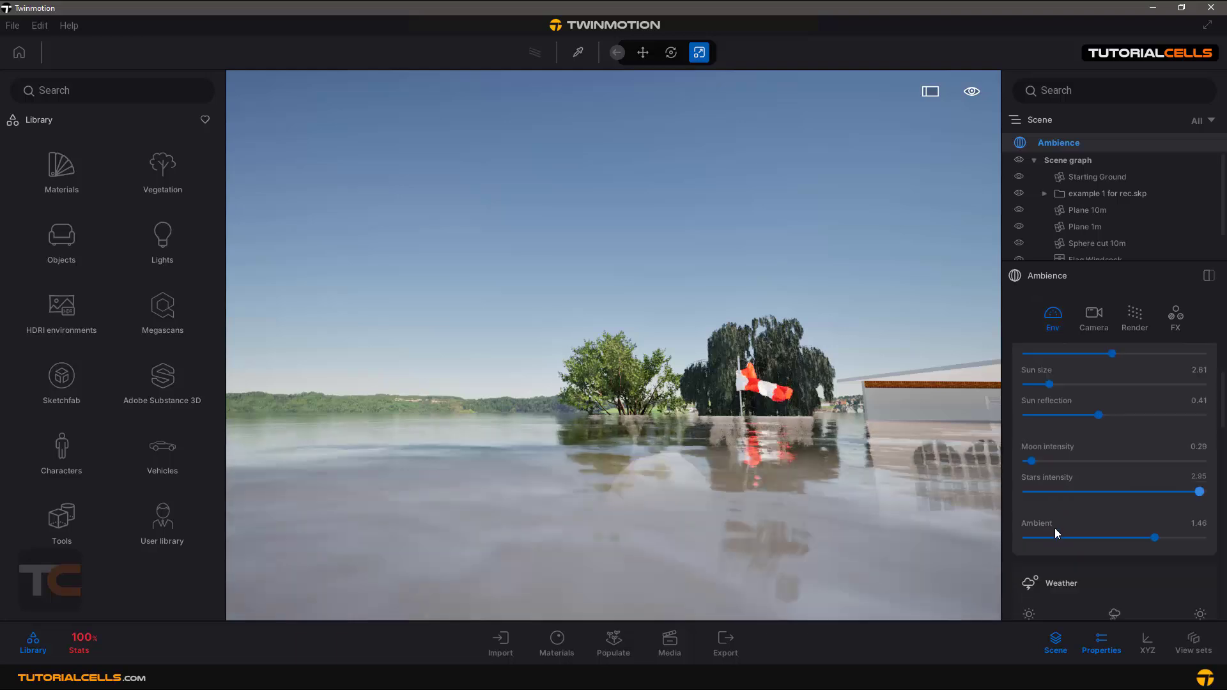
pyautogui.scroll(-10, 1058, 537)
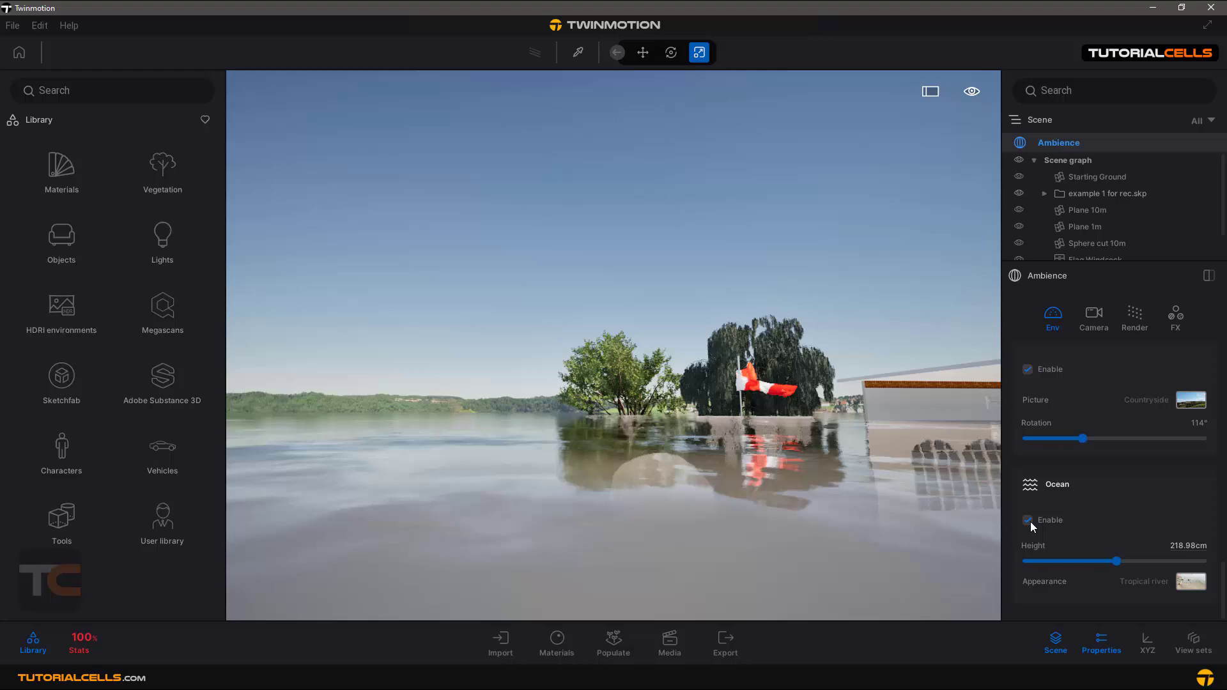
pyautogui.click(1028, 520)
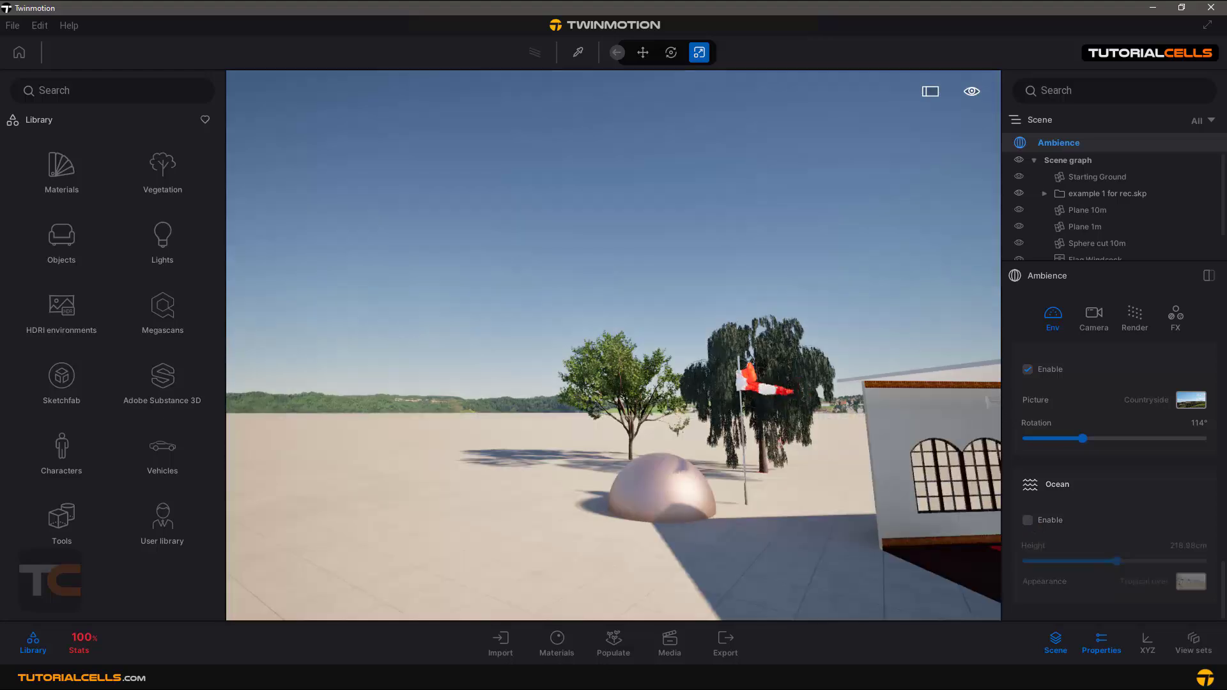